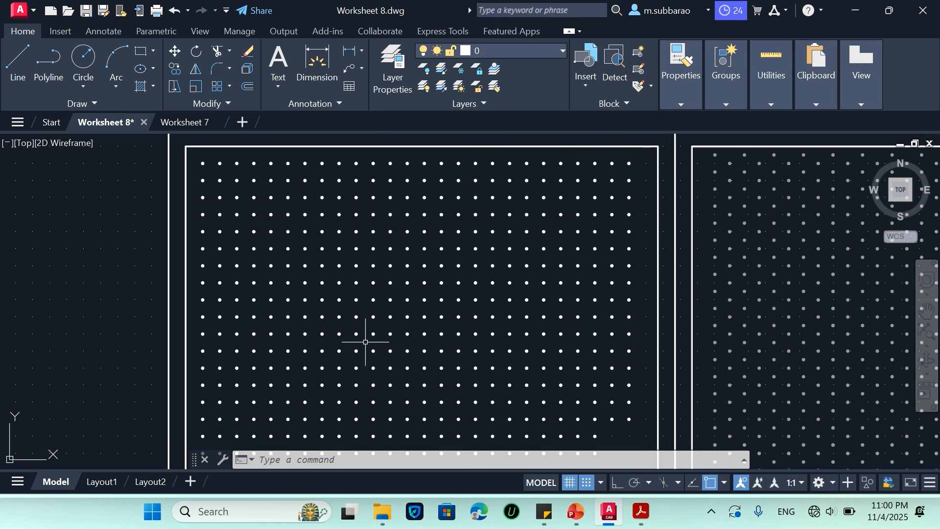
Set the snap grid style to Isometric with a vertical spacing of 10
{"action": "scroll", "coordinate": [364, 340], "scroll_direction": "up", "scroll_amount": 2}
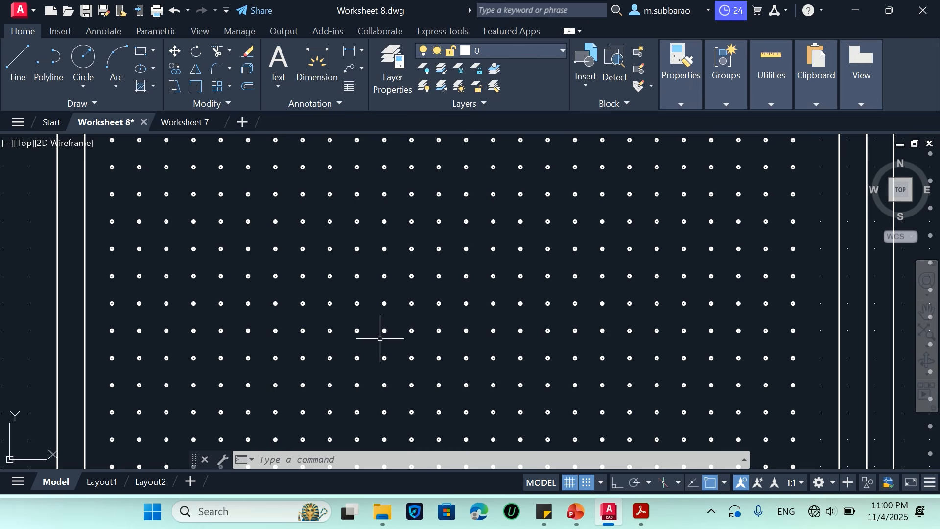
{"action": "type", "text": "sn"}
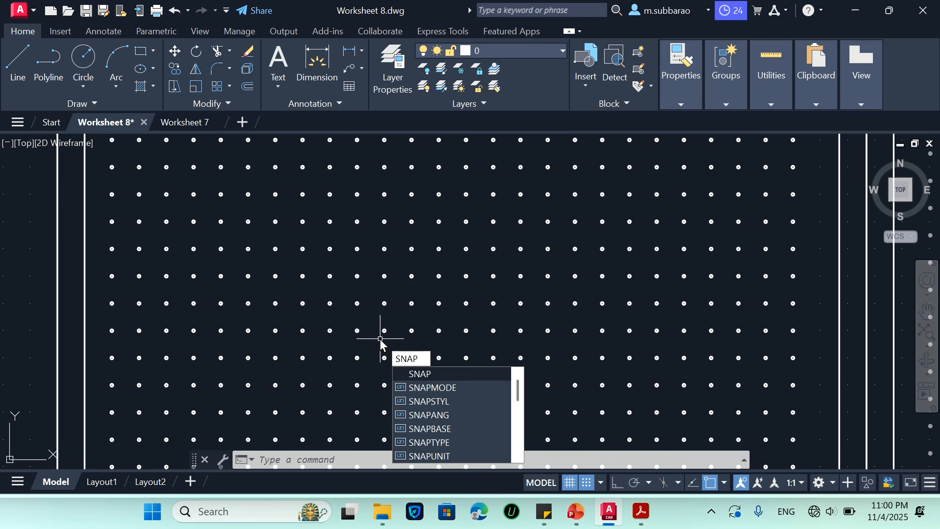
{"action": "key", "text": "Return"}
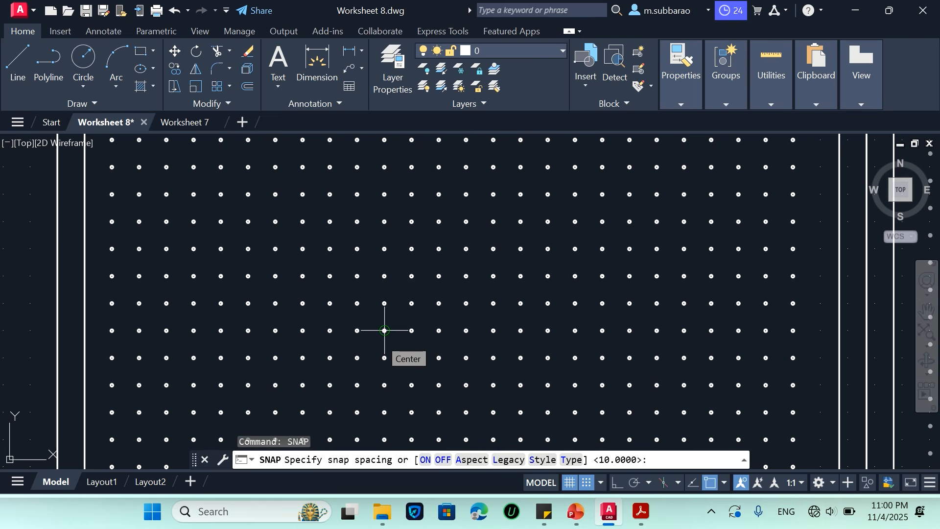
{"action": "left_click", "coordinate": [542, 460]}
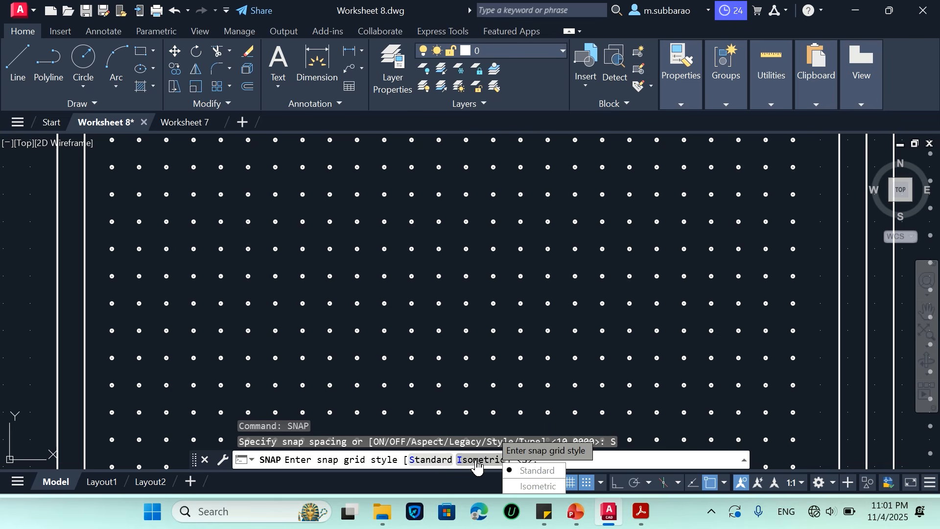
{"action": "left_click", "coordinate": [478, 461]}
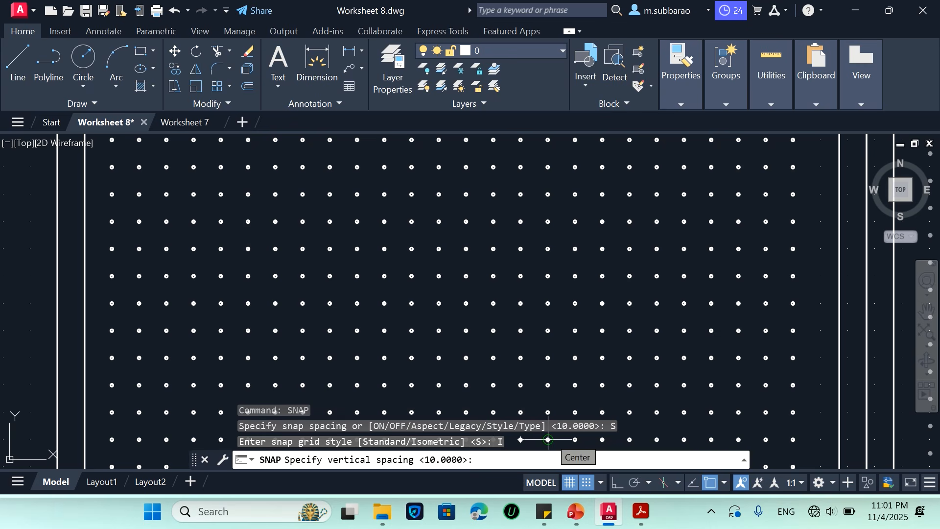
{"action": "type", "text": "10"}
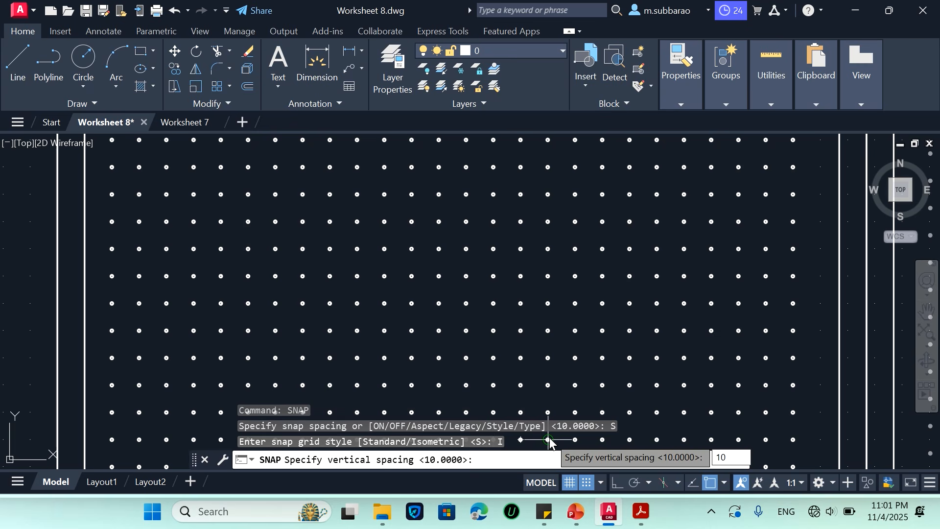
{"action": "key", "text": "Return"}
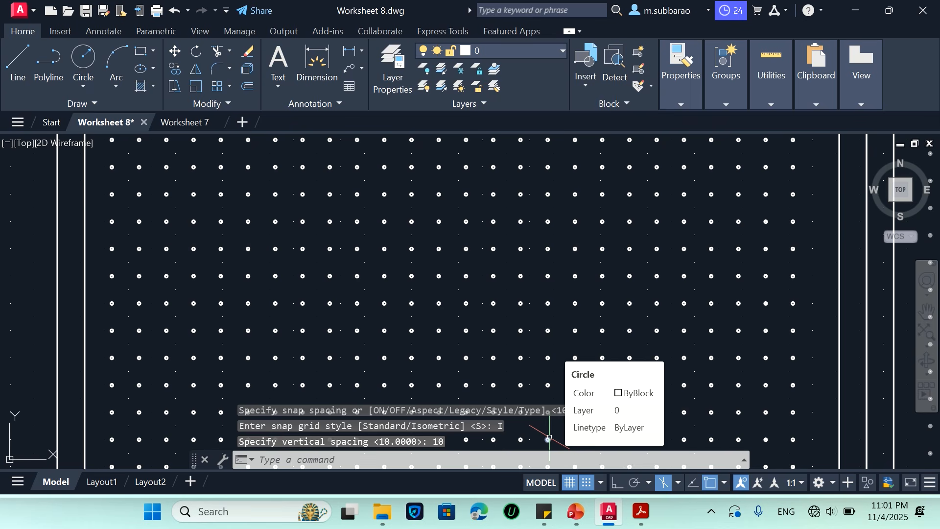
On the isometric dot grid sheet, draw a 50-unit line sloping down-left at 30° and continue it 30 units straight down
{"action": "scroll", "coordinate": [201, 311], "scroll_direction": "down", "scroll_amount": 5}
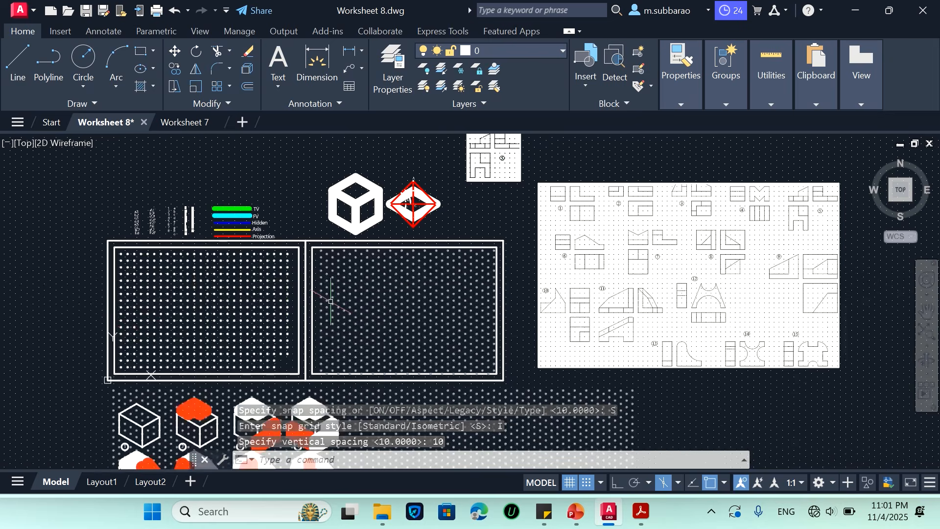
{"action": "scroll", "coordinate": [343, 307], "scroll_direction": "up", "scroll_amount": 4}
{"action": "scroll", "coordinate": [625, 342], "scroll_direction": "up", "scroll_amount": 2}
{"action": "scroll", "coordinate": [283, 288], "scroll_direction": "down", "scroll_amount": 1}
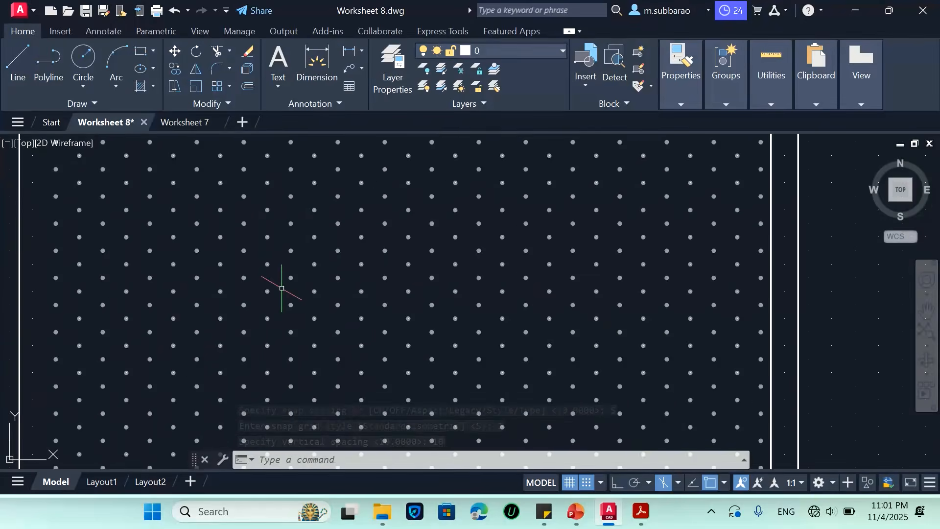
{"action": "type", "text": "l"}
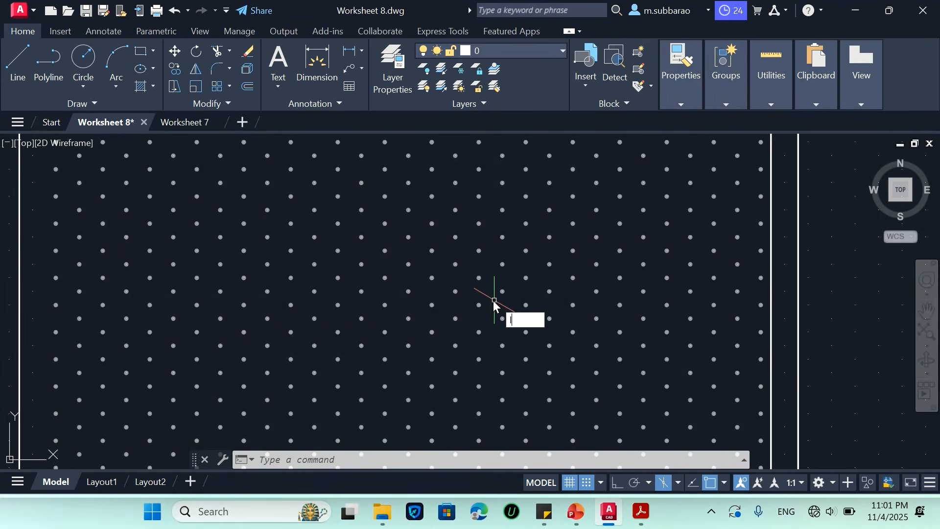
{"action": "key", "text": "Return"}
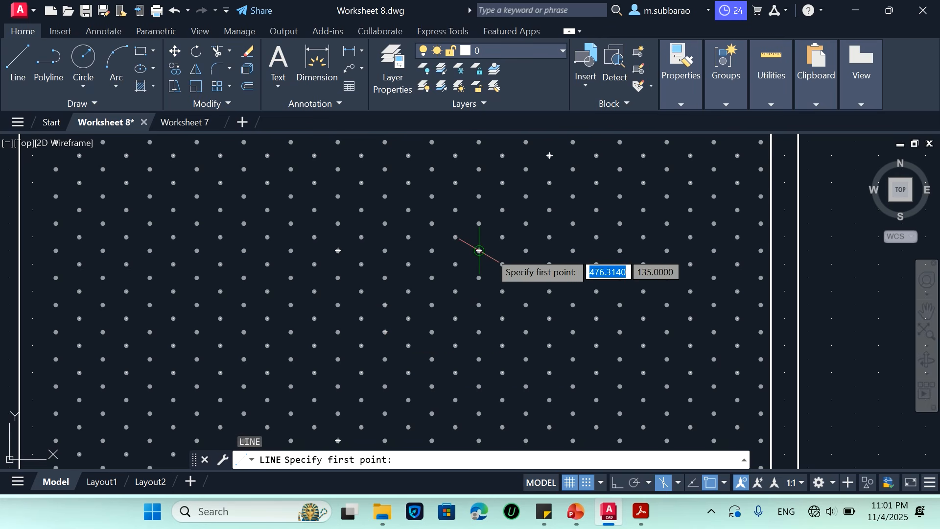
{"action": "key", "text": "Escape"}
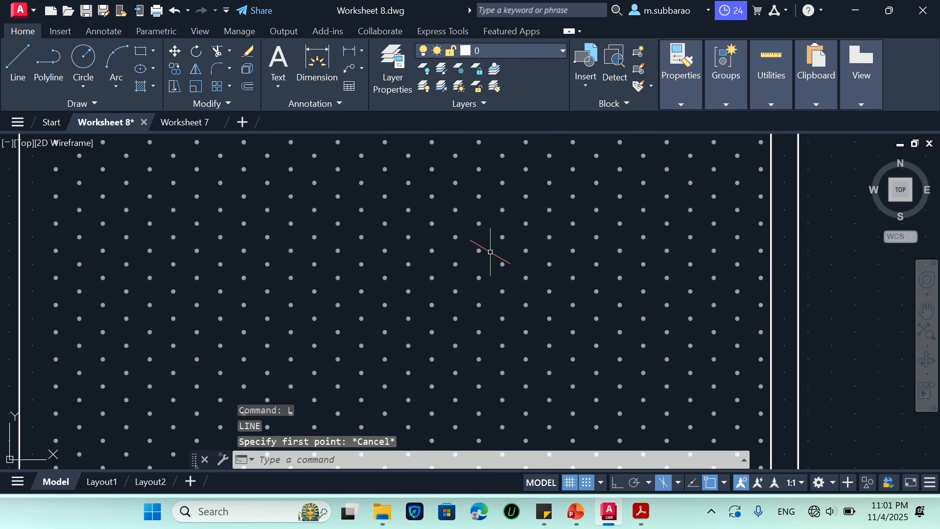
{"action": "key", "text": "Return"}
{"action": "left_click", "coordinate": [502, 265]}
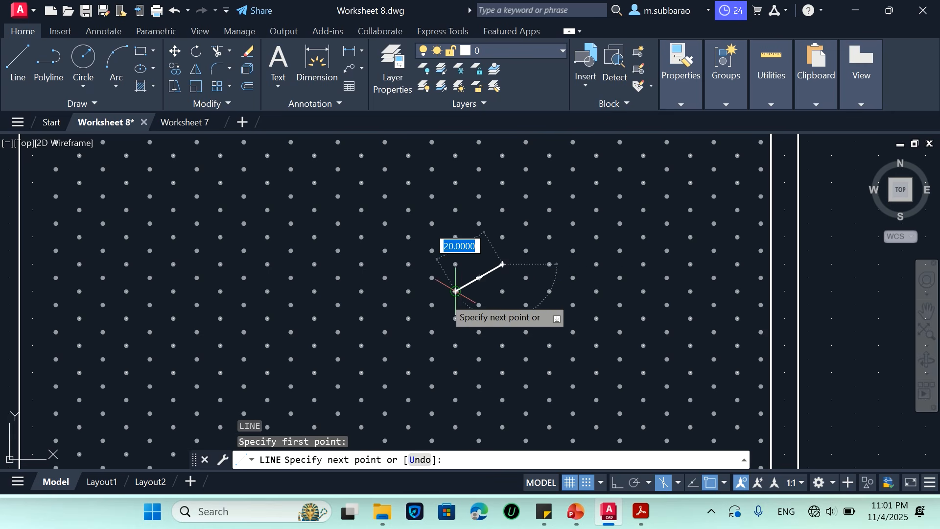
{"action": "left_click", "coordinate": [386, 332]}
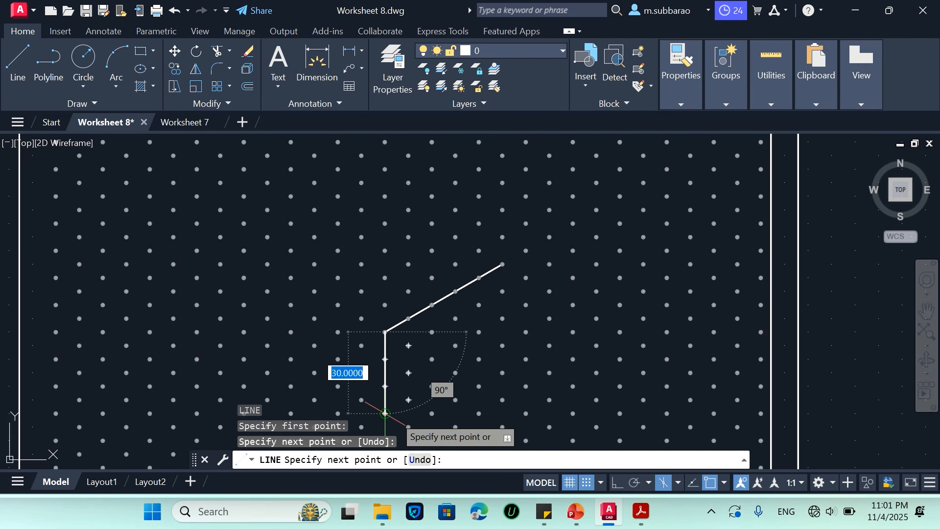
{"action": "left_click", "coordinate": [386, 414]}
{"action": "key", "text": "Return"}
Draw a 50-unit line up-left along the isometric axis from the corner of the two lines, and close the Command Line window
{"action": "key", "text": "Return"}
{"action": "left_click", "coordinate": [386, 332]}
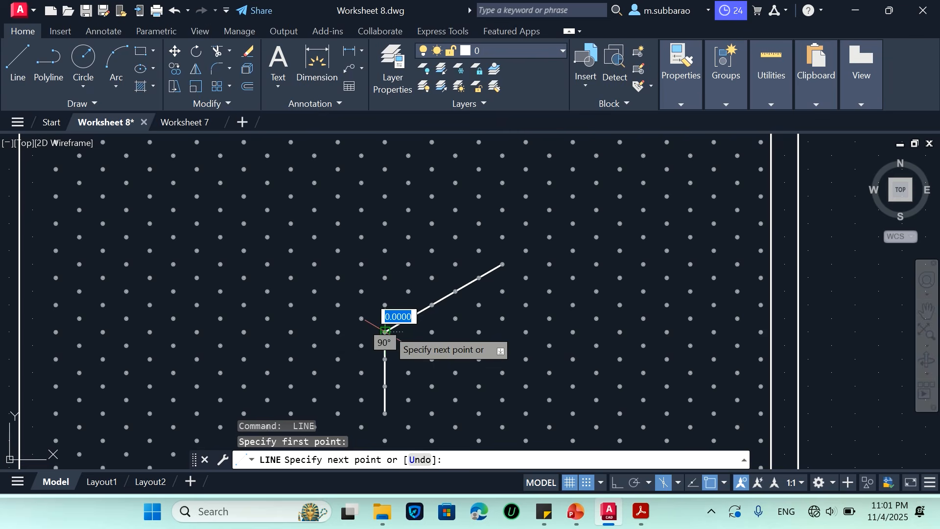
{"action": "left_click", "coordinate": [268, 264]}
{"action": "key", "text": "Return"}
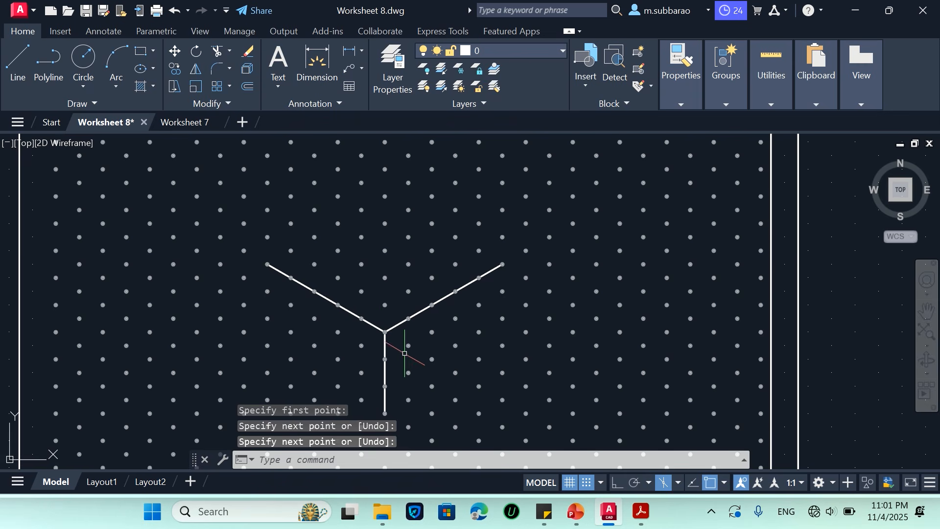
{"action": "left_click", "coordinate": [205, 459]}
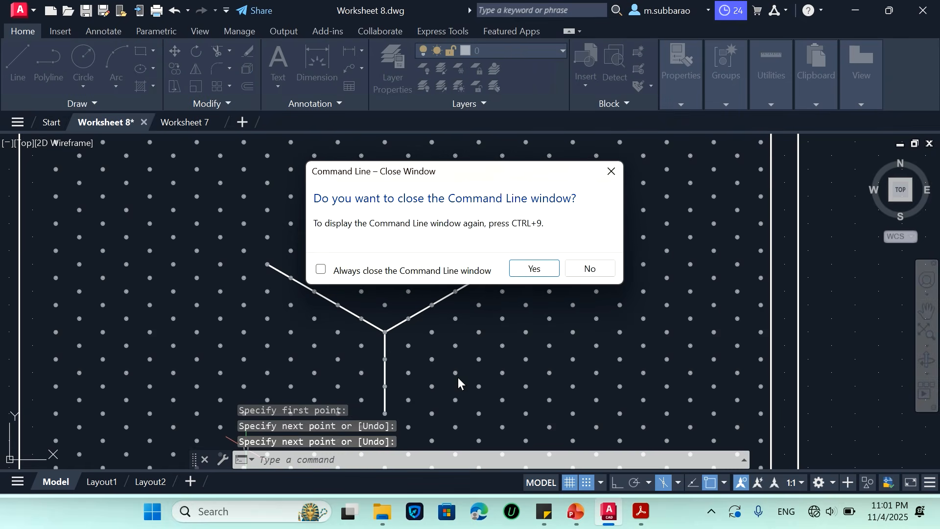
{"action": "left_click", "coordinate": [533, 267]}
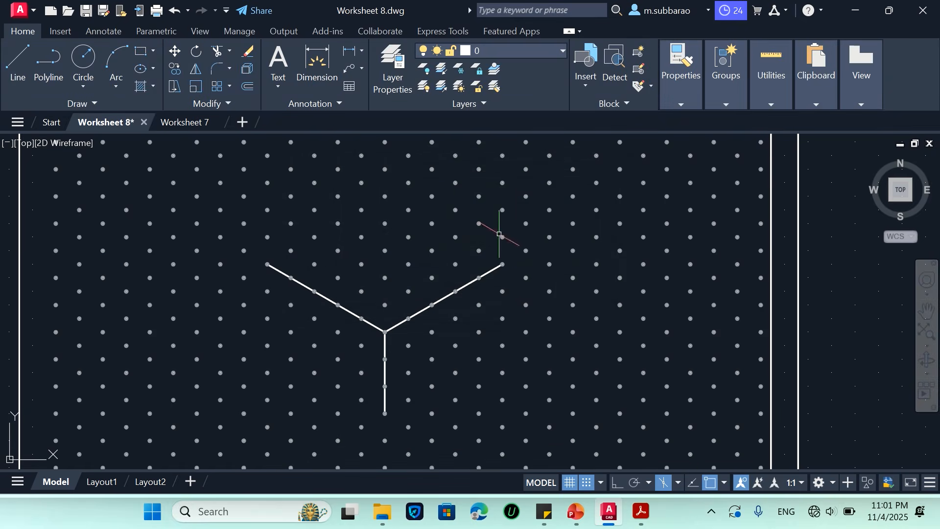
Complete the cube's right face by extending the vertical edge 20 units down, then drawing 50 units at 30° and up to the upper-right endpoint
{"action": "scroll", "coordinate": [466, 256], "scroll_direction": "down", "scroll_amount": 2}
{"action": "scroll", "coordinate": [411, 288], "scroll_direction": "up", "scroll_amount": 2}
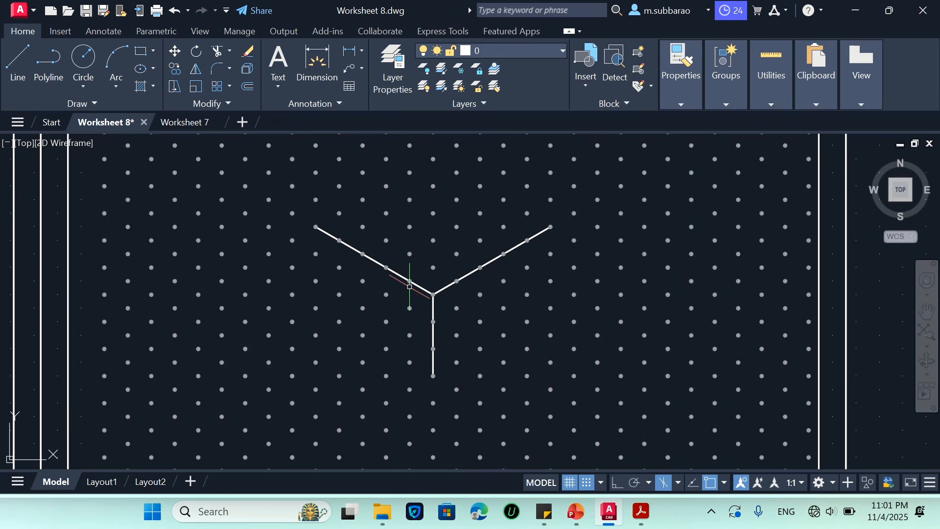
{"action": "type", "text": "l"}
{"action": "key", "text": "Return"}
{"action": "left_click", "coordinate": [433, 375]}
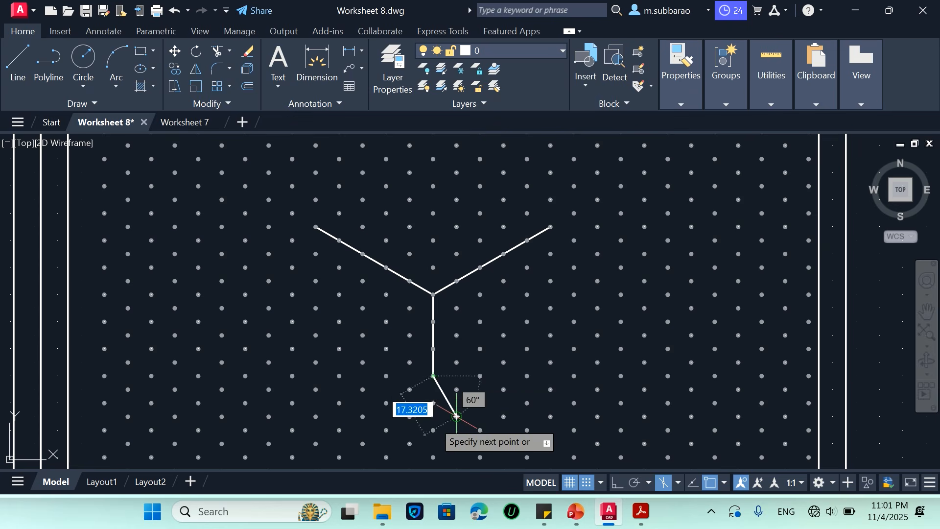
{"action": "left_click", "coordinate": [433, 429]}
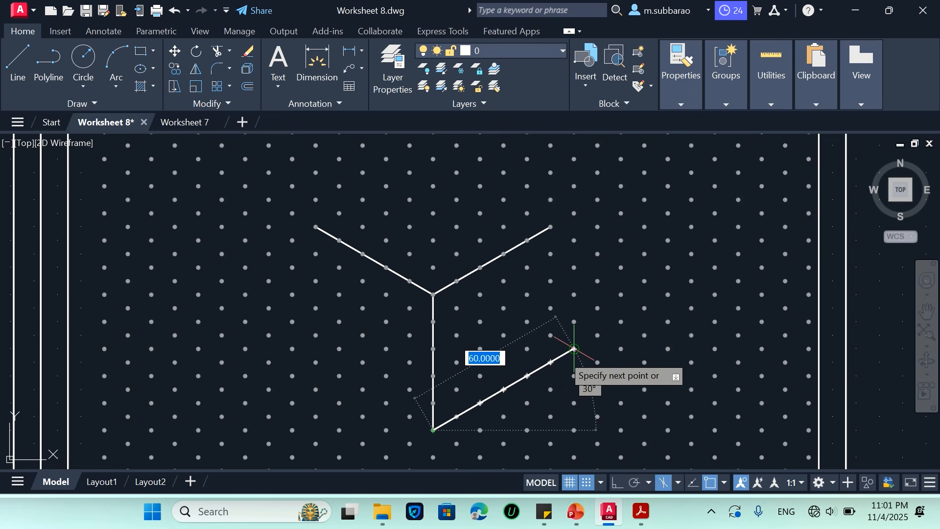
{"action": "left_click", "coordinate": [550, 362]}
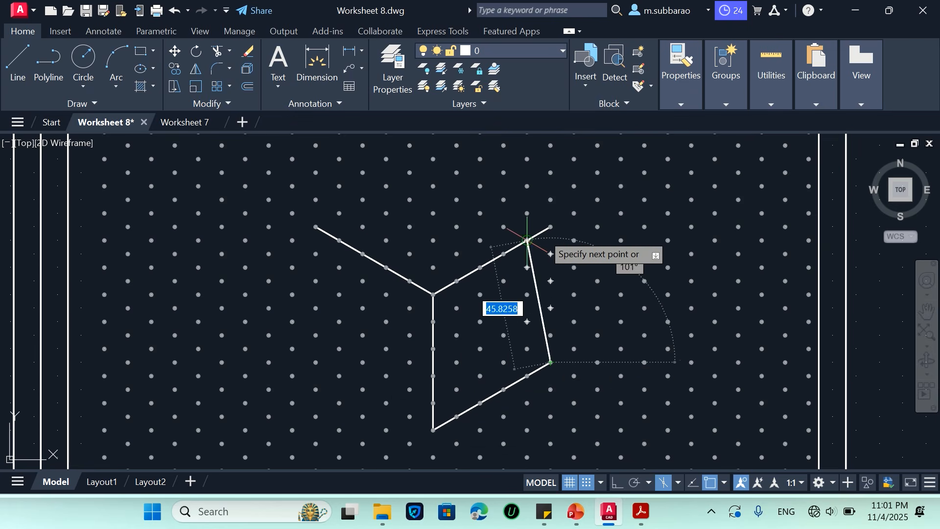
{"action": "left_click", "coordinate": [550, 226]}
{"action": "key", "text": "Return"}
{"action": "key", "text": "Return"}
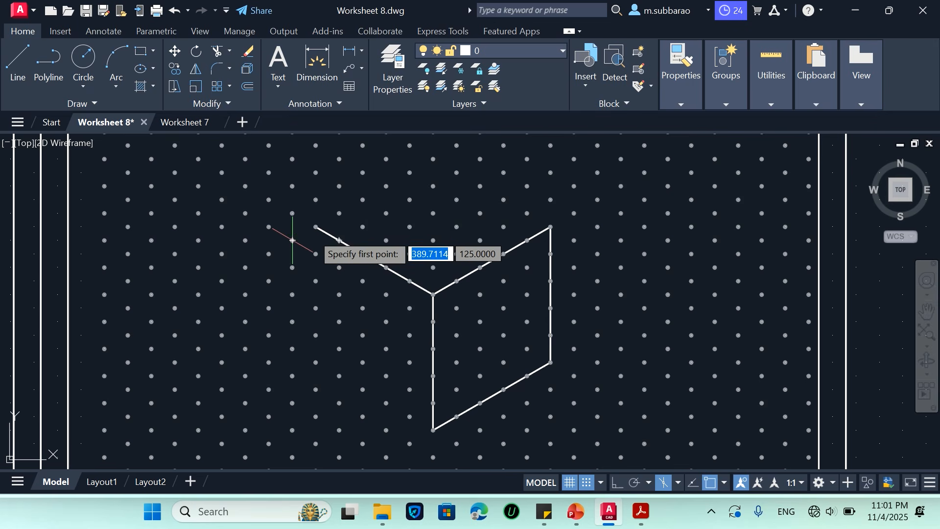
Complete the cube's left face with a 50-unit vertical line down from the upper-left endpoint and a line to the bottom corner
{"action": "left_click", "coordinate": [316, 227]}
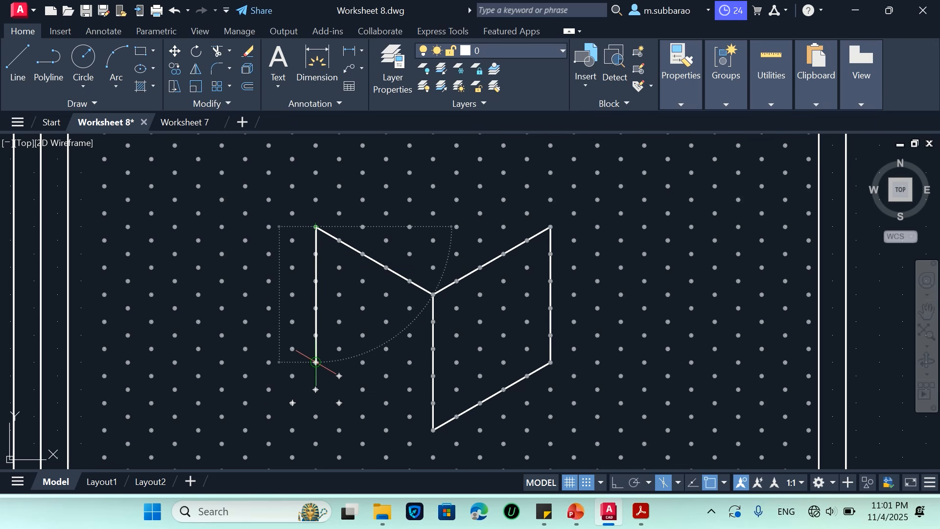
{"action": "left_click", "coordinate": [316, 362]}
{"action": "left_click", "coordinate": [432, 430]}
{"action": "key", "text": "Return"}
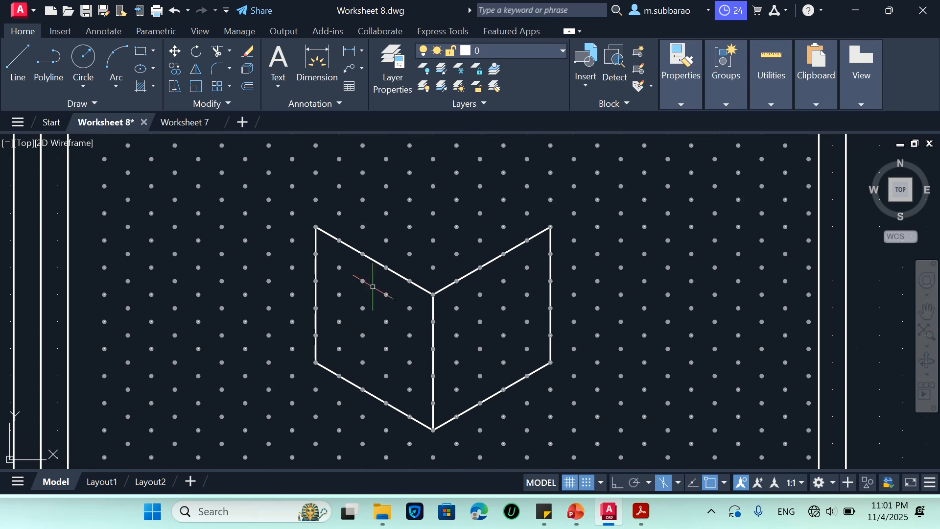
Close the cube's top face with a 50-unit line at 30° from the upper-left corner and a line down to the upper-right corner
{"action": "key", "text": "Return"}
{"action": "left_click", "coordinate": [315, 226]}
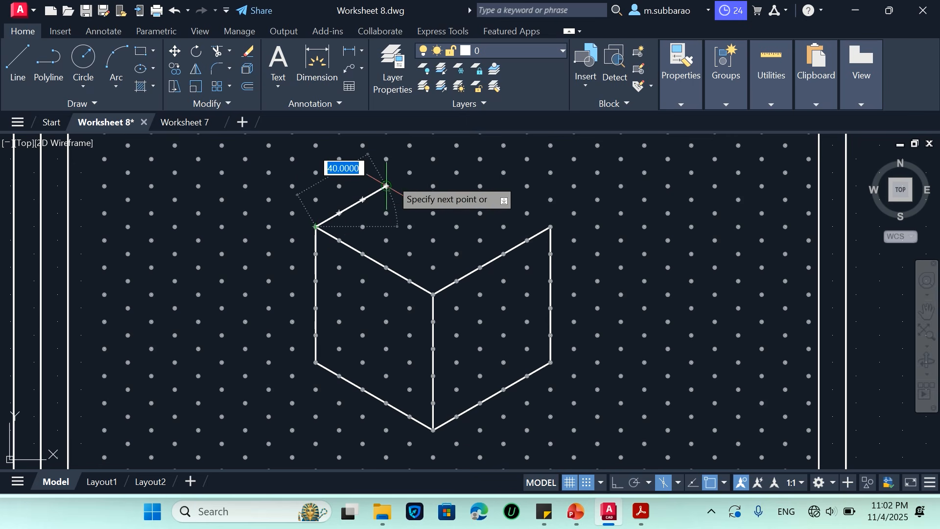
{"action": "left_click", "coordinate": [433, 159]}
{"action": "left_click", "coordinate": [550, 227]}
{"action": "key", "text": "Return"}
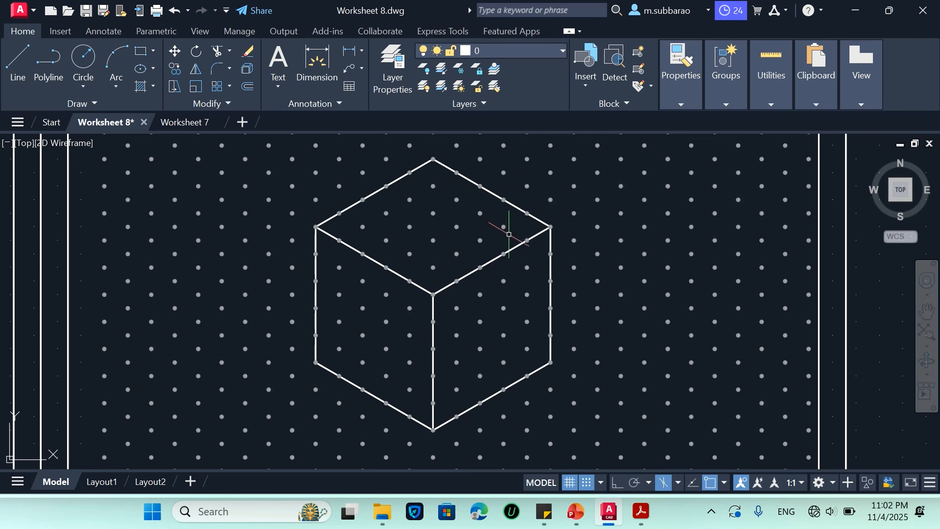
{"action": "scroll", "coordinate": [434, 236], "scroll_direction": "up", "scroll_amount": 4}
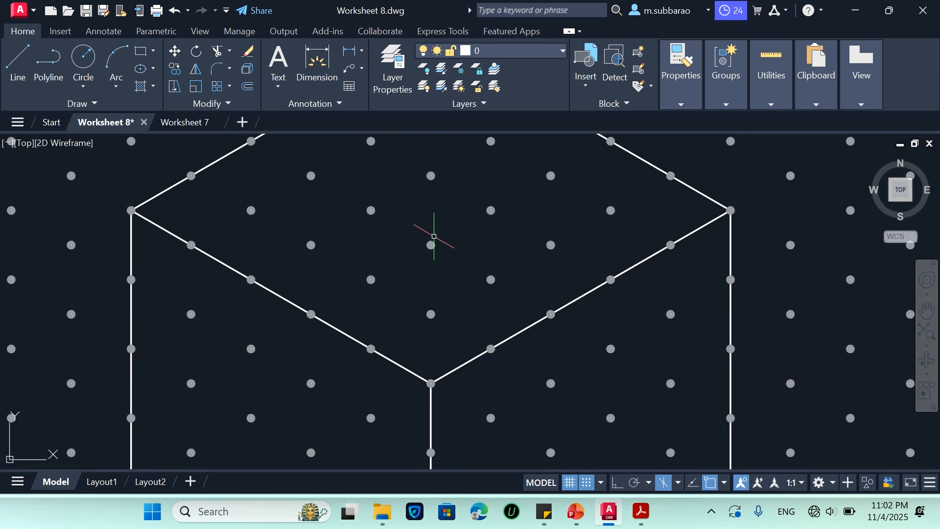
{"action": "scroll", "coordinate": [434, 237], "scroll_direction": "down", "scroll_amount": 2}
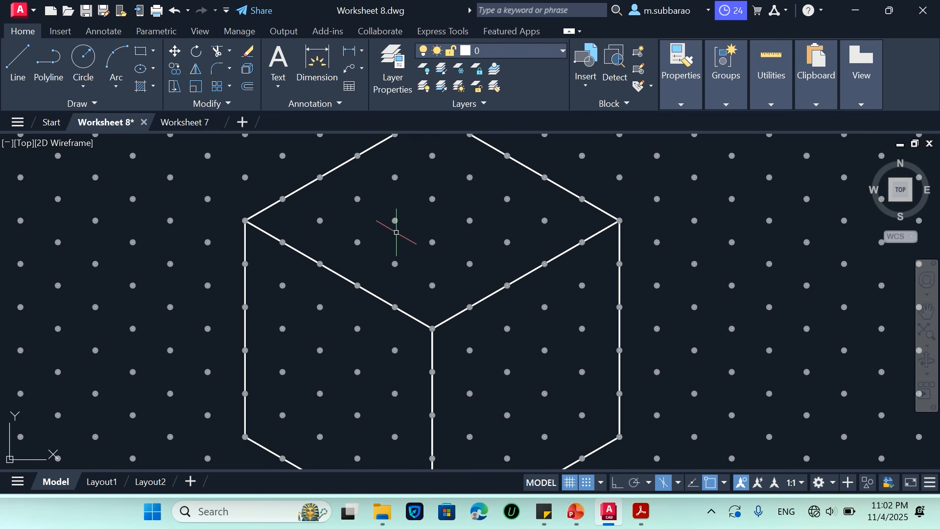
{"action": "scroll", "coordinate": [456, 250], "scroll_direction": "down", "scroll_amount": 2}
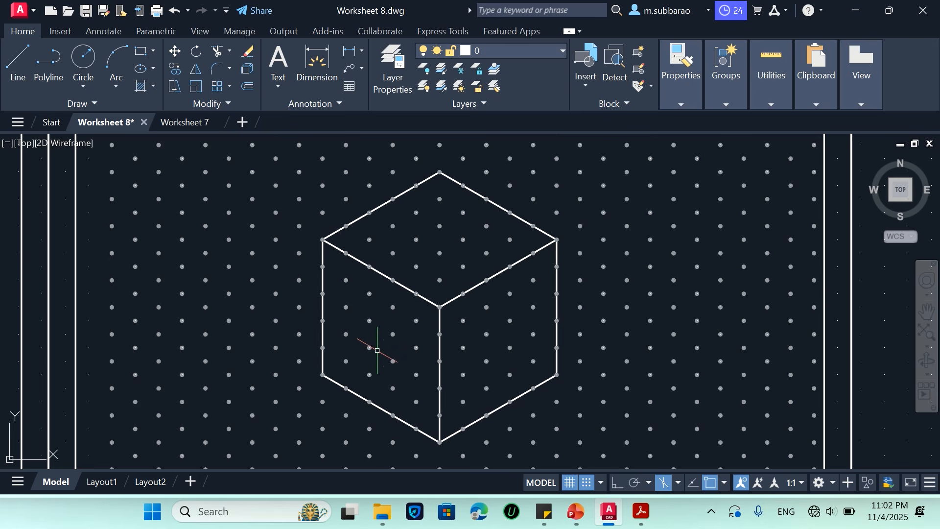
{"action": "type", "text": "el"}
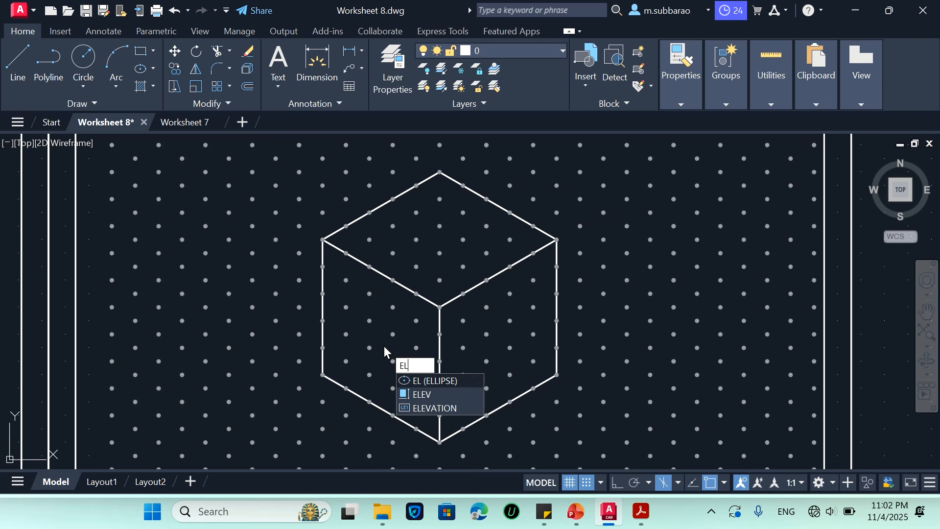
{"action": "key", "text": "Return"}
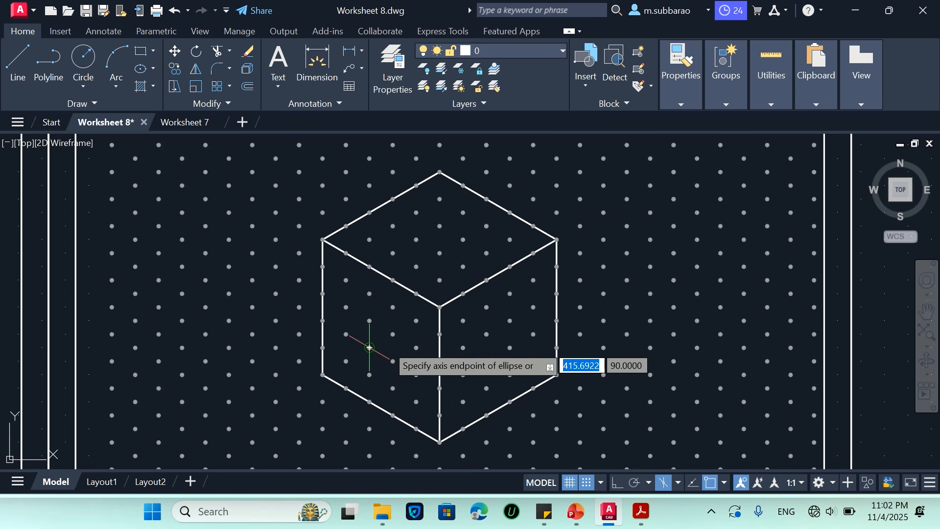
{"action": "left_click", "coordinate": [369, 347]}
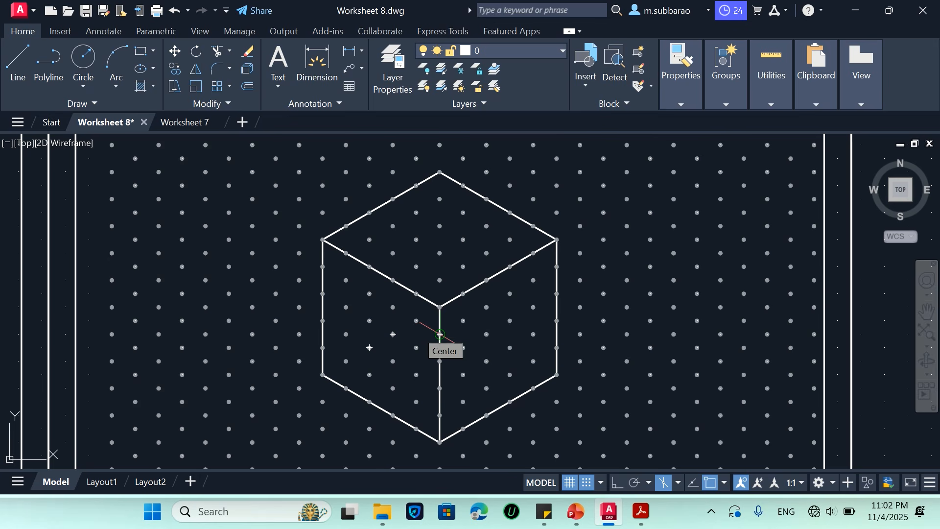
Display the Command Line window again
{"action": "key", "text": "ctrl+9"}
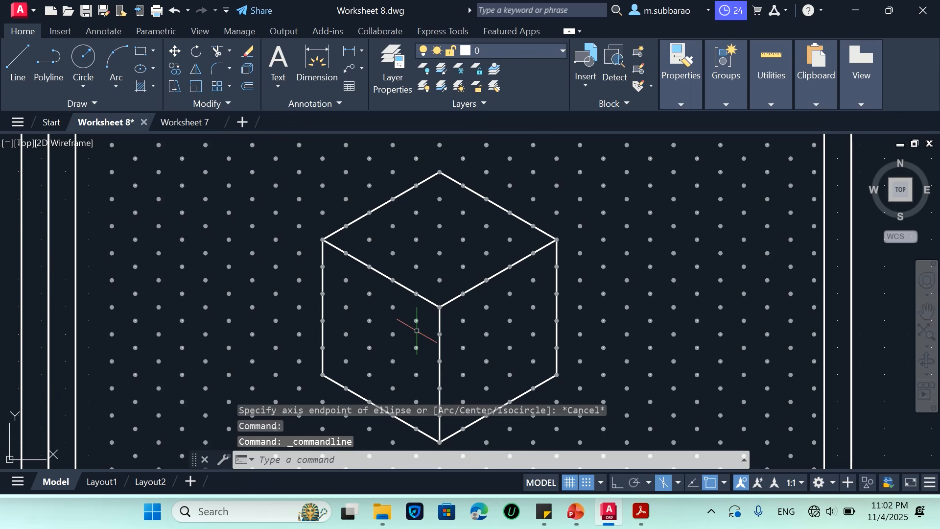
{"action": "key", "text": "Return"}
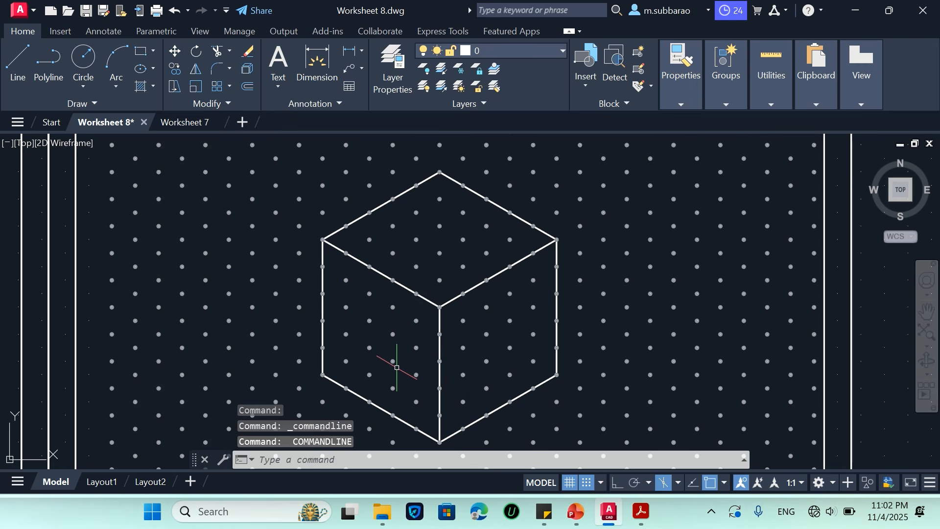
Draw an isocircle with a 10-unit radius on the cube's left face, centred on a grid dot
{"action": "key", "text": "Escape"}
{"action": "type", "text": "elip"}
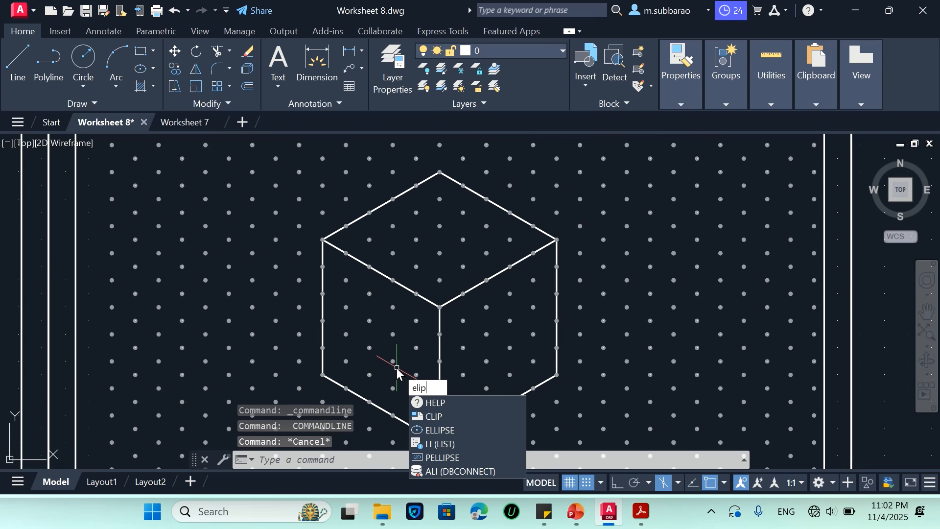
{"action": "key", "text": "BackSpace"}
{"action": "key", "text": "BackSpace"}
{"action": "key", "text": "Return"}
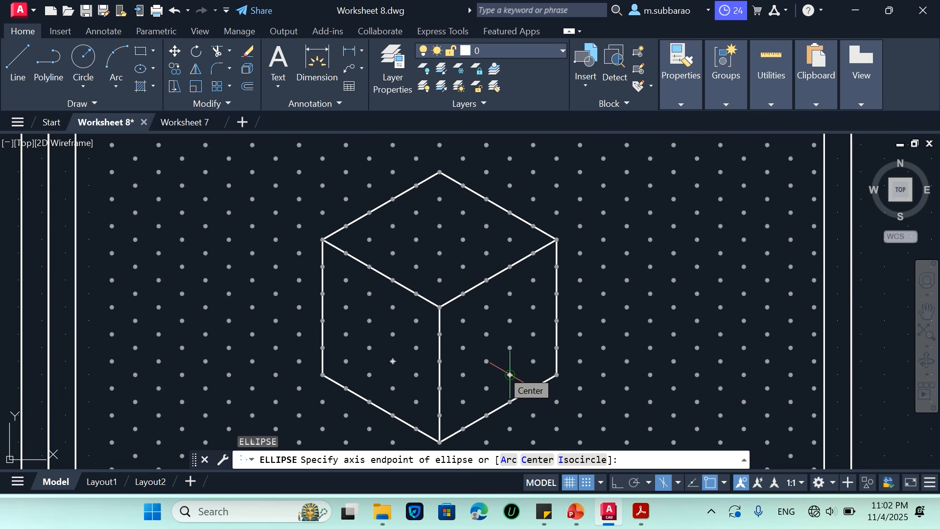
{"action": "left_click", "coordinate": [574, 460]}
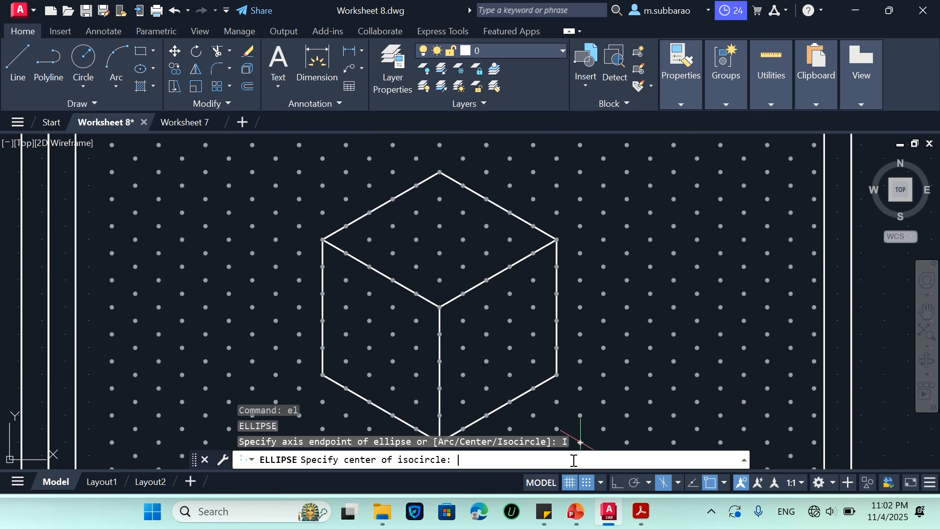
{"action": "left_click", "coordinate": [369, 348]}
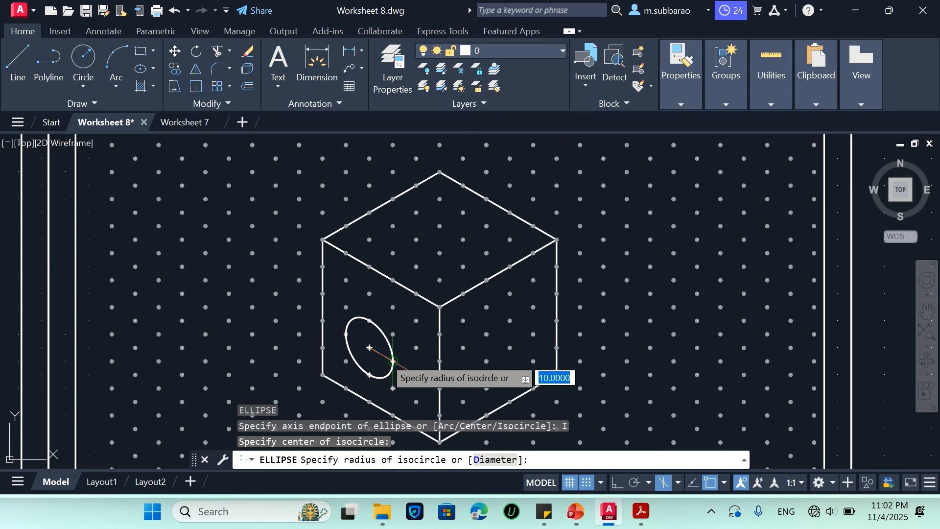
{"action": "left_click", "coordinate": [392, 334]}
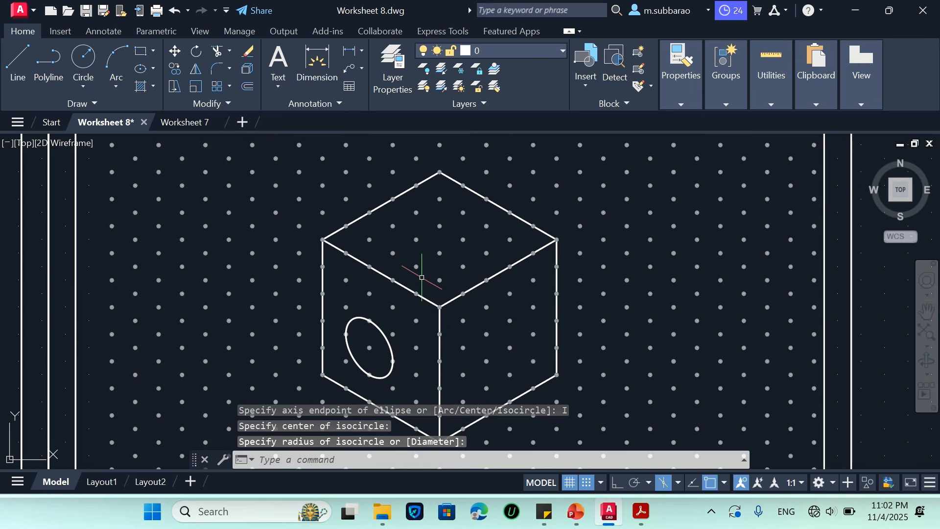
{"action": "key", "text": "Return"}
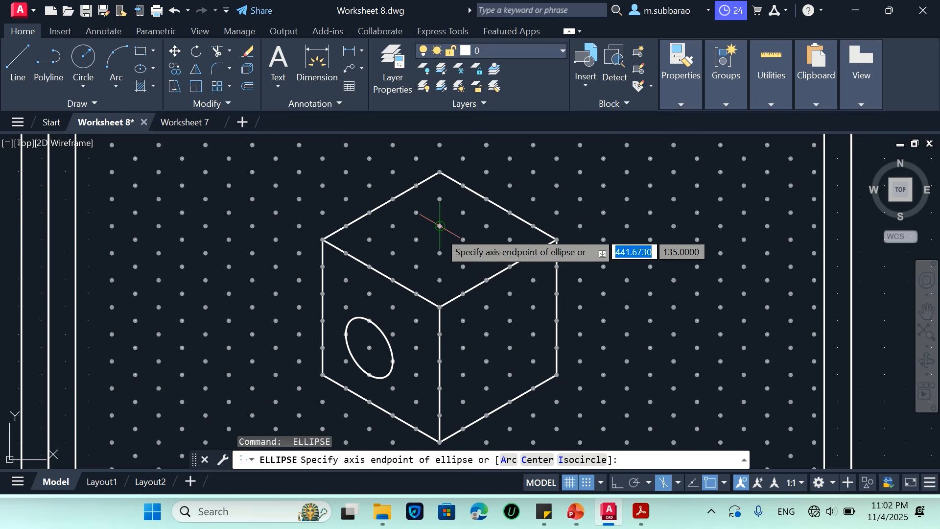
{"action": "left_click", "coordinate": [439, 226]}
{"action": "scroll", "coordinate": [448, 239], "scroll_direction": "up", "scroll_amount": 4}
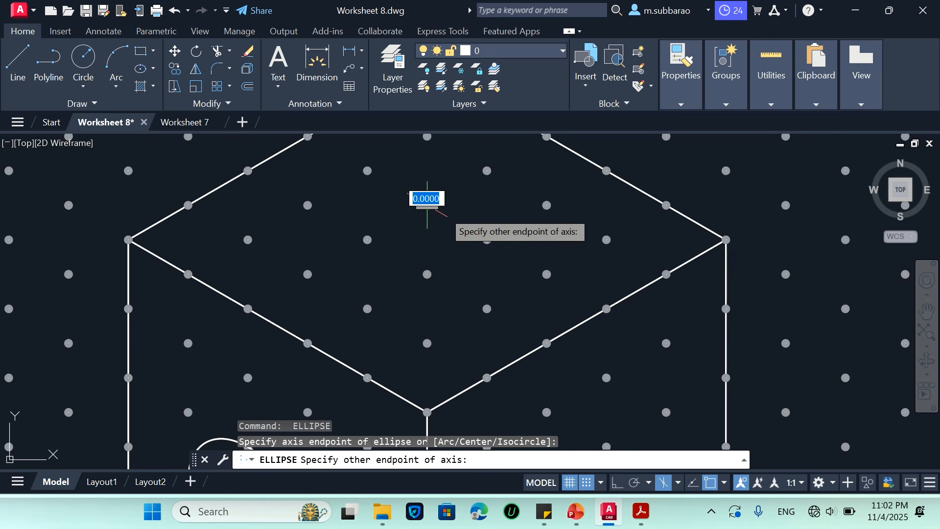
{"action": "key", "text": "Escape"}
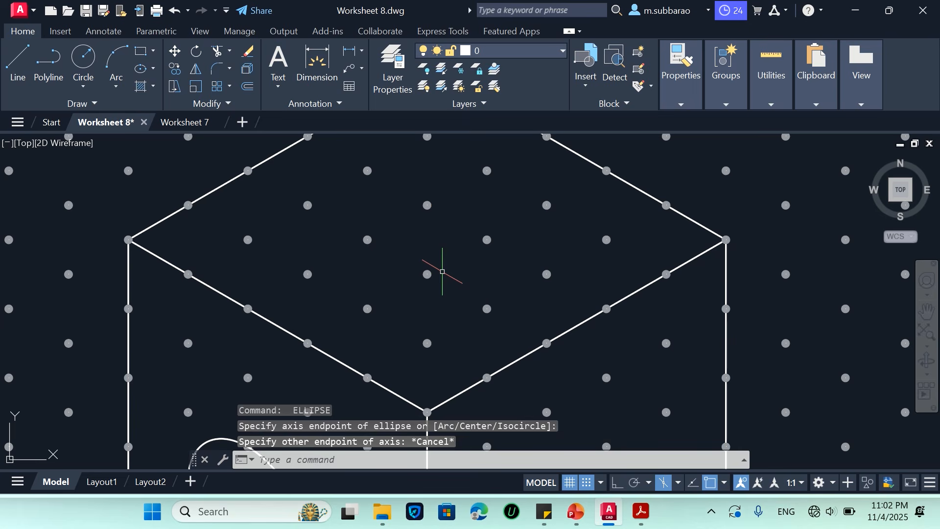
Draw a 10-unit-radius isocircle on the cube's top face, centred on a grid dot and oriented to Isoplane Top
{"action": "type", "text": "el"}
{"action": "key", "text": "Return"}
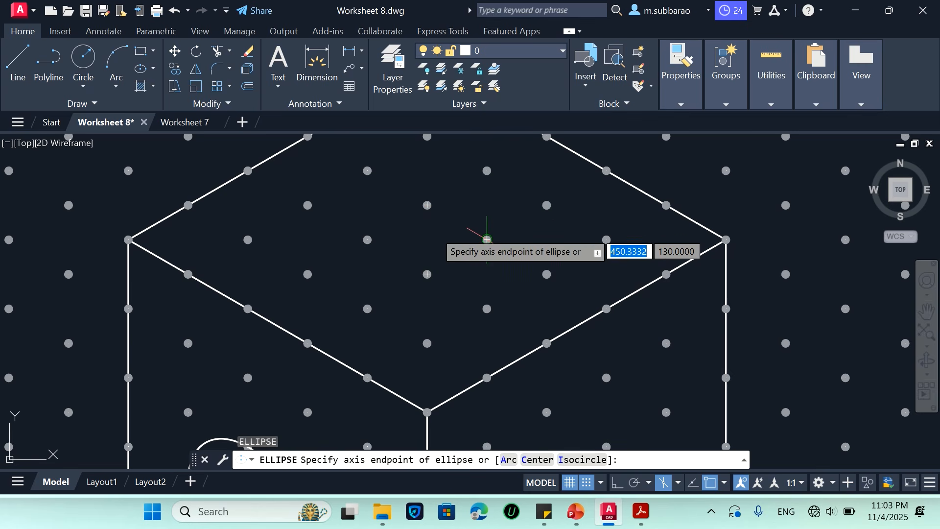
{"action": "scroll", "coordinate": [436, 232], "scroll_direction": "down", "scroll_amount": 1}
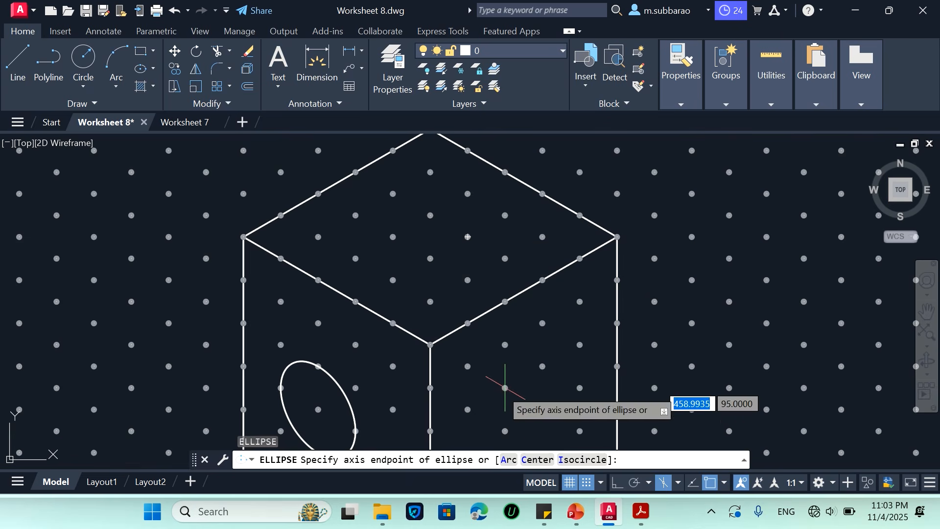
{"action": "left_click", "coordinate": [574, 461]}
{"action": "left_click", "coordinate": [430, 216]}
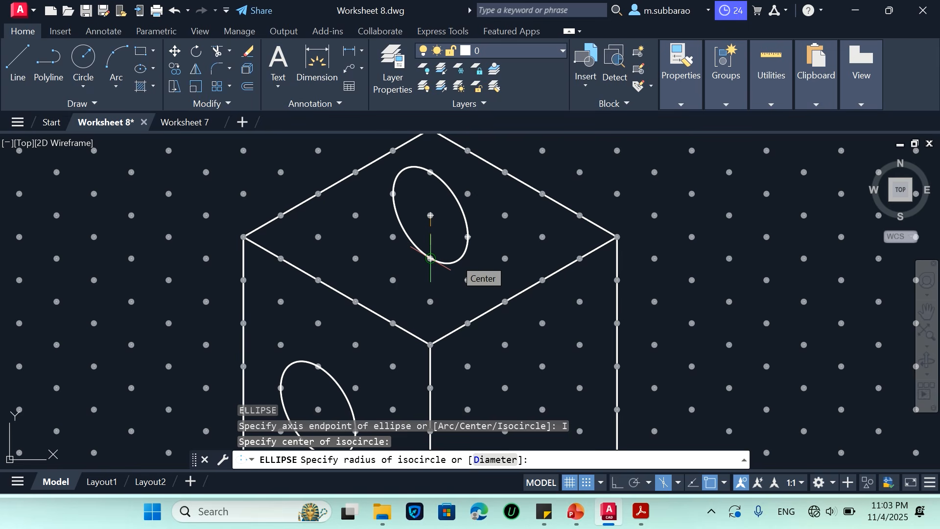
{"action": "key", "text": "F5"}
{"action": "key", "text": "F5"}
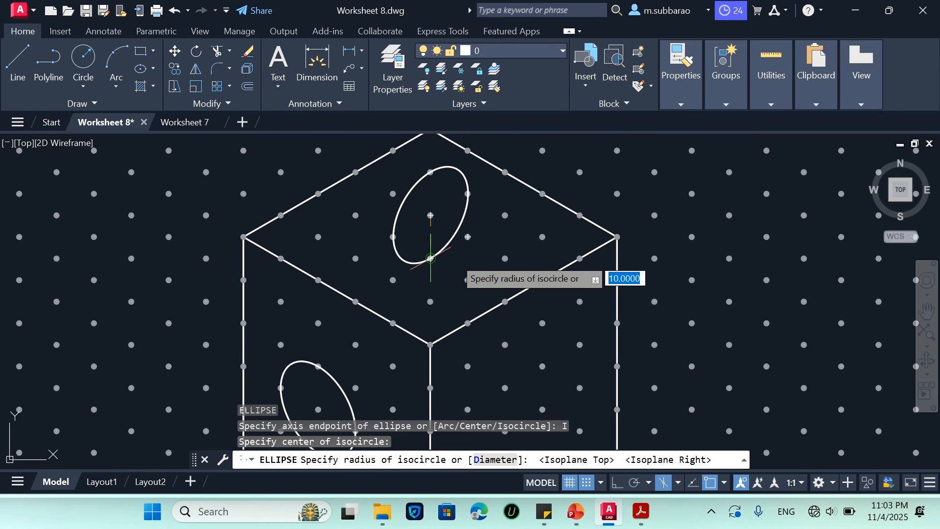
{"action": "key", "text": "F5"}
{"action": "key", "text": "F5"}
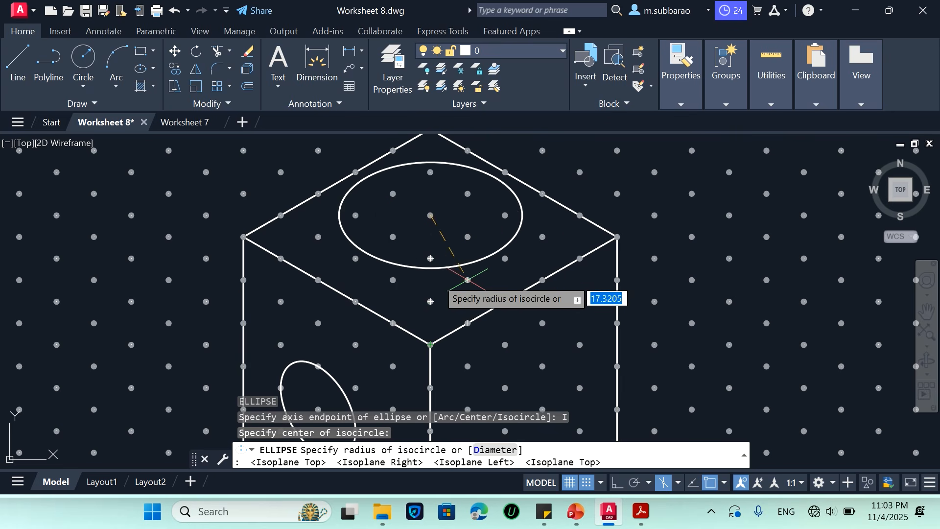
{"action": "left_click", "coordinate": [431, 258]}
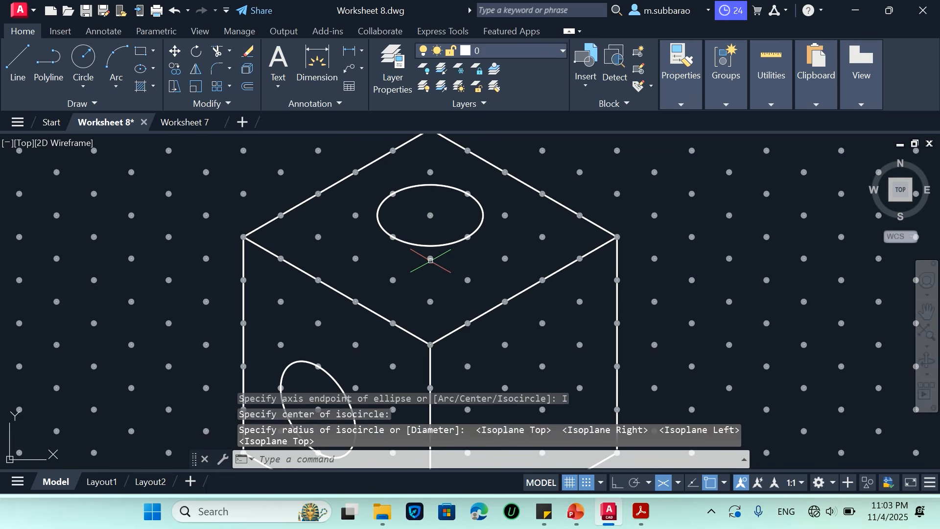
Draw a 10-unit-radius isocircle on the cube's right face, centred on a grid dot and oriented to Isoplane Right
{"action": "scroll", "coordinate": [429, 257], "scroll_direction": "down", "scroll_amount": 2}
{"action": "scroll", "coordinate": [507, 372], "scroll_direction": "up", "scroll_amount": 4}
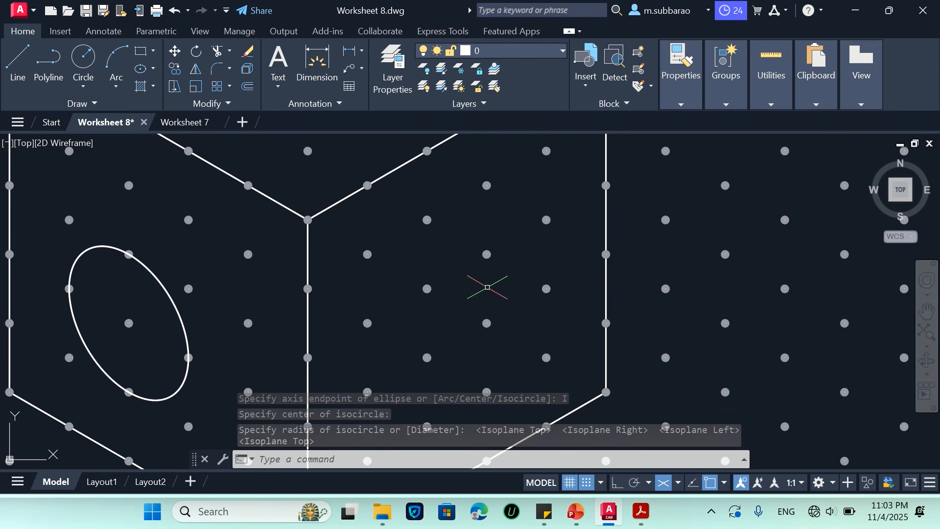
{"action": "type", "text": "el"}
{"action": "key", "text": "Return"}
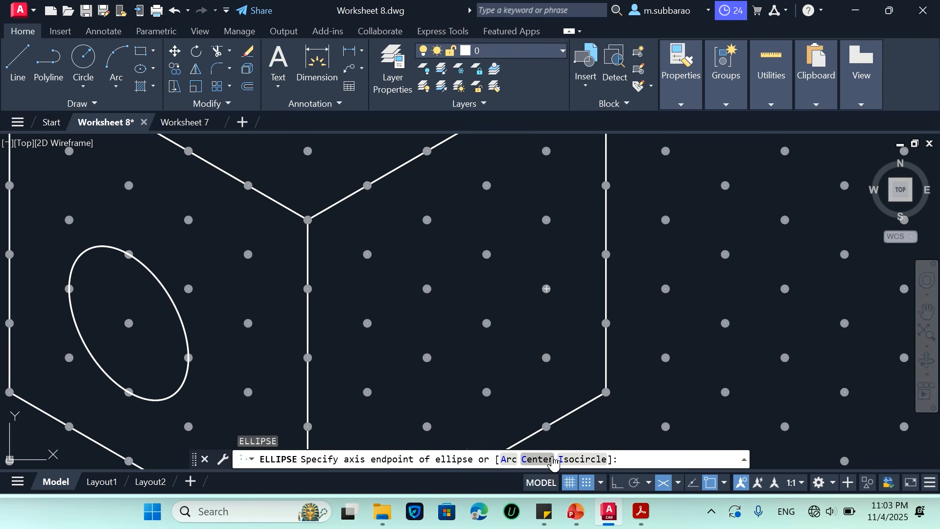
{"action": "left_click", "coordinate": [582, 459]}
{"action": "left_click", "coordinate": [487, 323]}
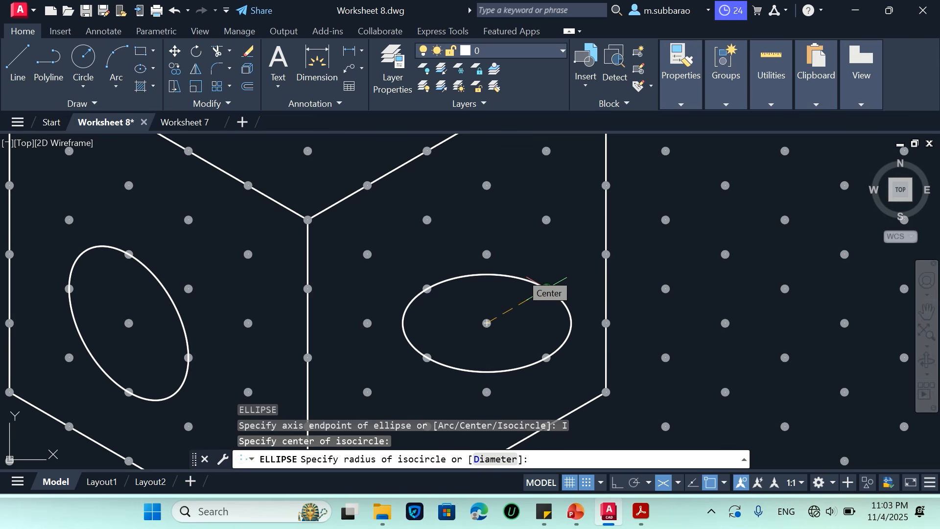
{"action": "key", "text": "F5"}
{"action": "key", "text": "F5"}
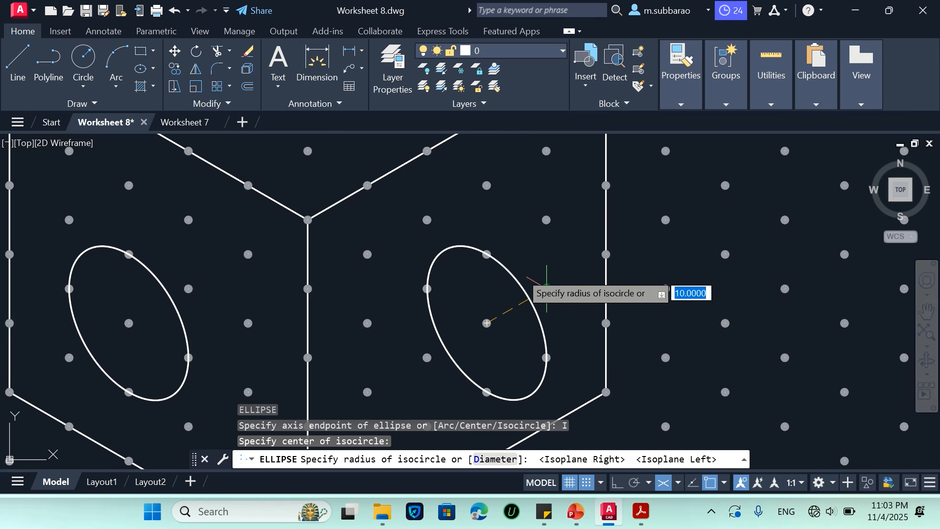
{"action": "key", "text": "F5"}
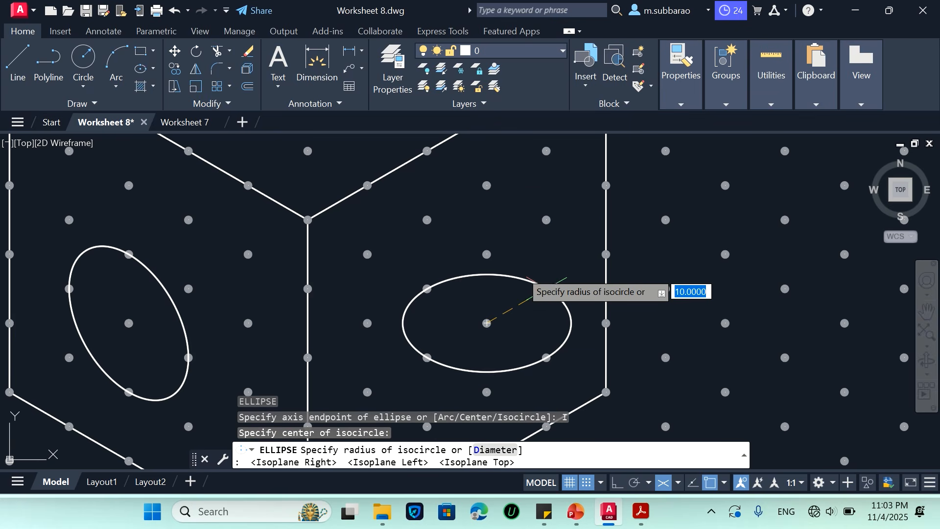
{"action": "key", "text": "F5"}
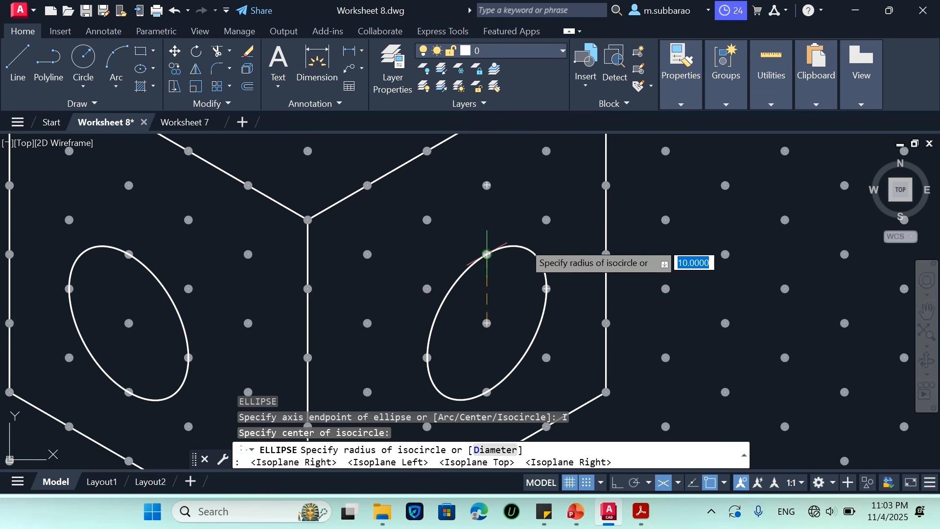
{"action": "left_click", "coordinate": [486, 254]}
Erase the whole cube together with its three isocircles from the dot grid sheet
{"action": "scroll", "coordinate": [520, 267], "scroll_direction": "down", "scroll_amount": 3}
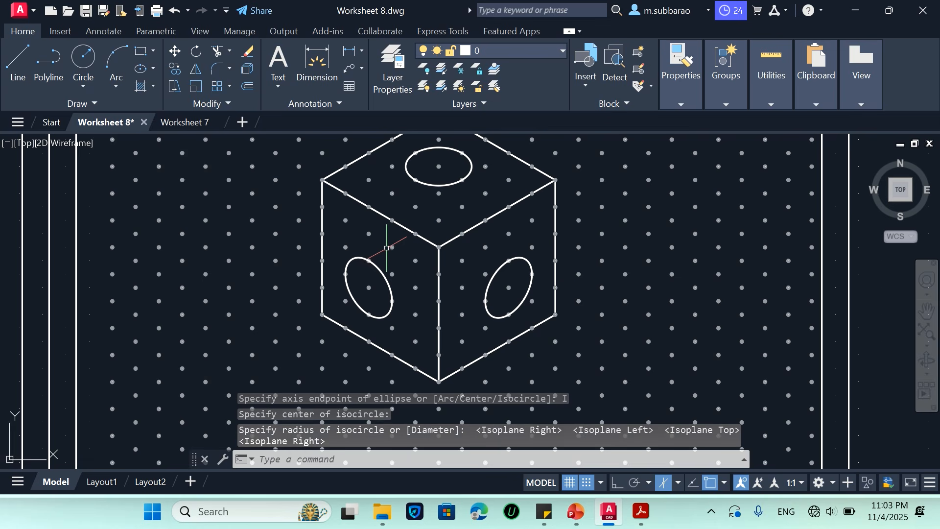
{"action": "scroll", "coordinate": [465, 280], "scroll_direction": "down", "scroll_amount": 2}
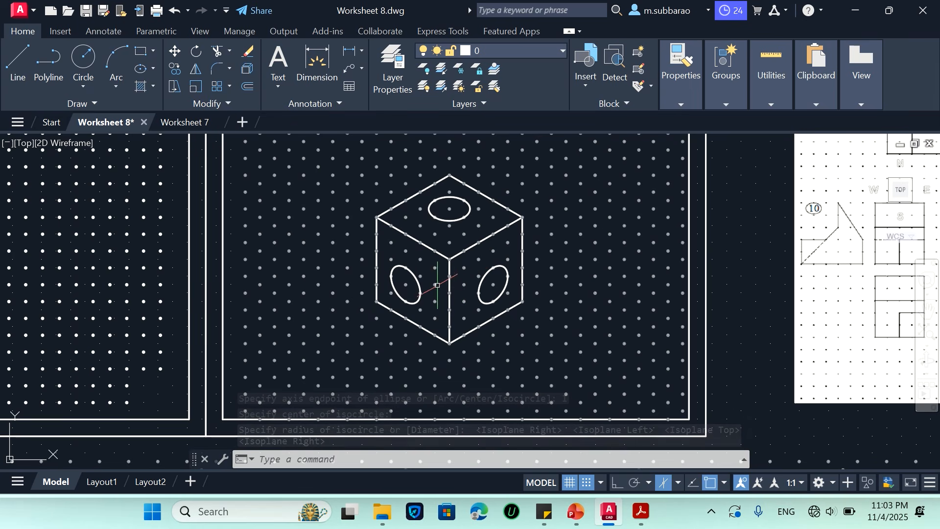
{"action": "left_click", "coordinate": [348, 355]}
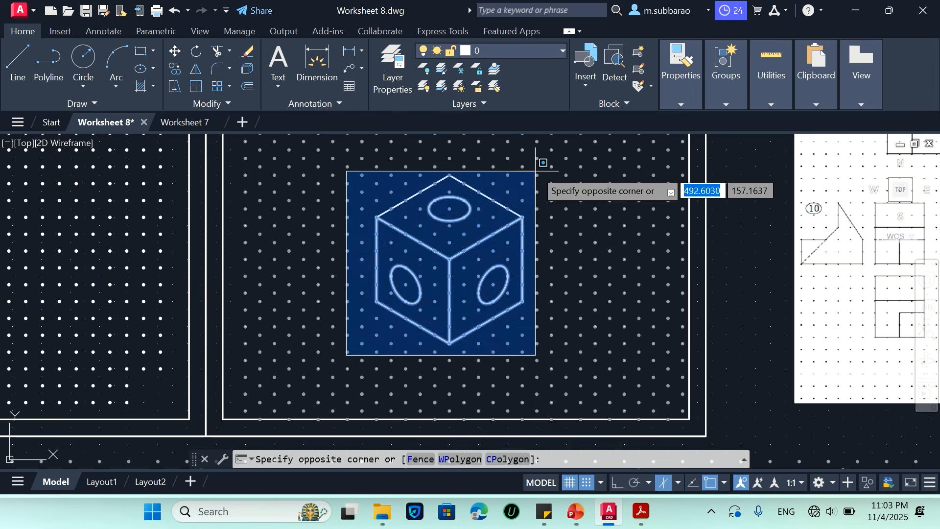
{"action": "left_click", "coordinate": [561, 162]}
{"action": "type", "text": "e"}
{"action": "key", "text": "Return"}
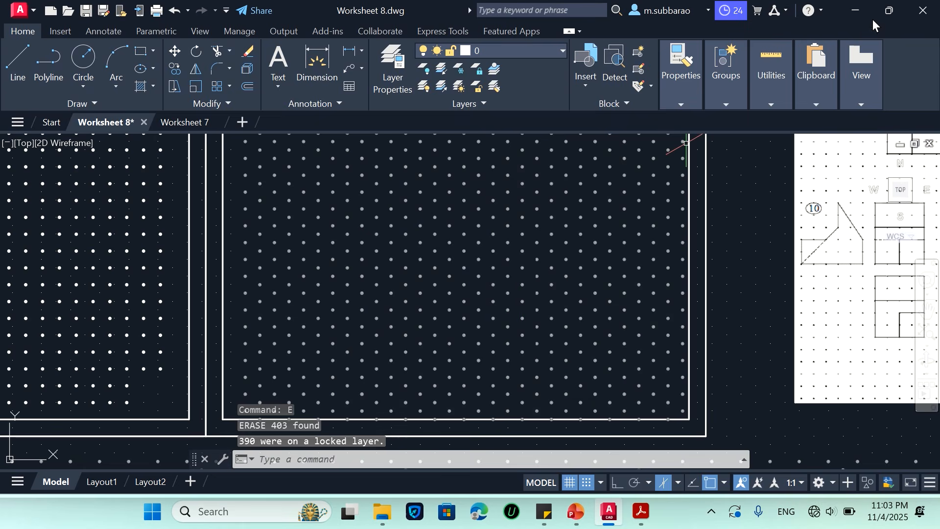
Arrange the drawing and Worksheet 9.pdf side by side in reduced windows, with the views of problem 1 displayed in the PDF
{"action": "left_click", "coordinate": [889, 10]}
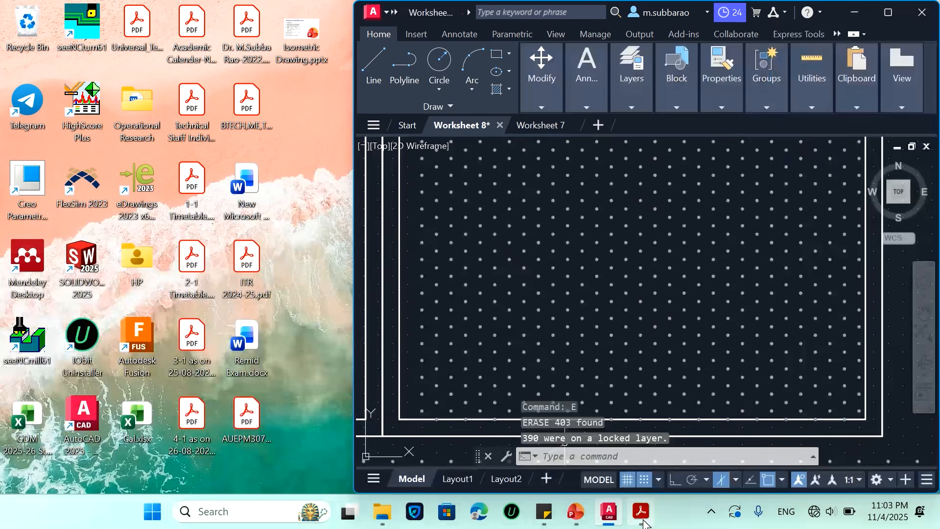
{"action": "left_click", "coordinate": [641, 511]}
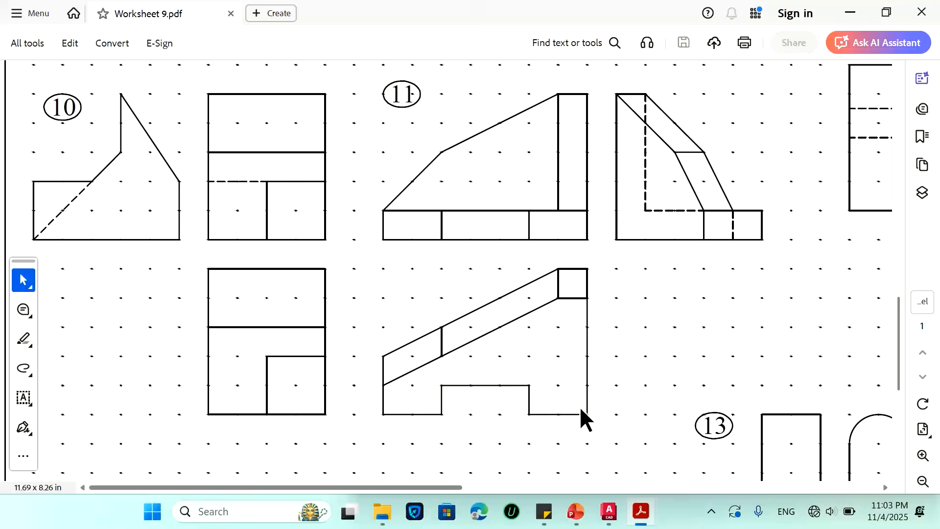
{"action": "left_click", "coordinate": [882, 19]}
{"action": "scroll", "coordinate": [253, 234], "scroll_direction": "up", "scroll_amount": 10}
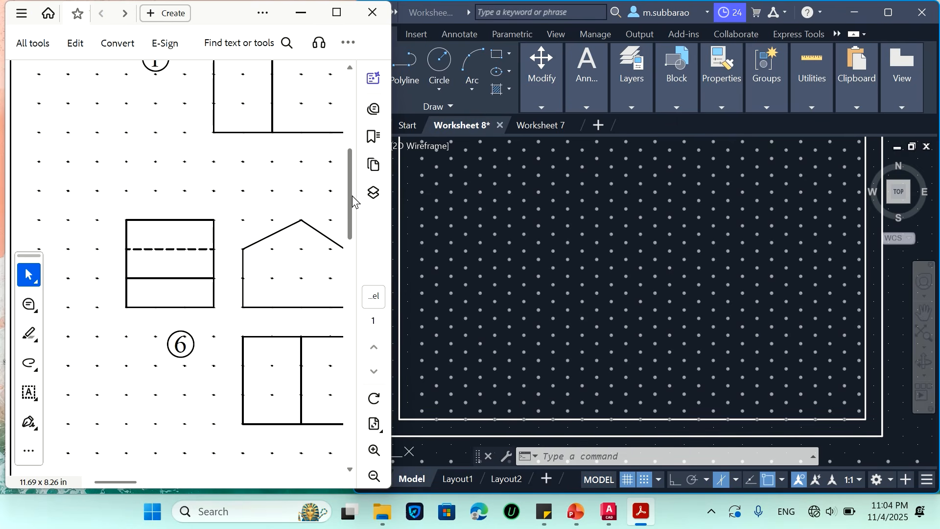
{"action": "left_click_drag", "start_coordinate": [355, 201], "coordinate": [358, 130]}
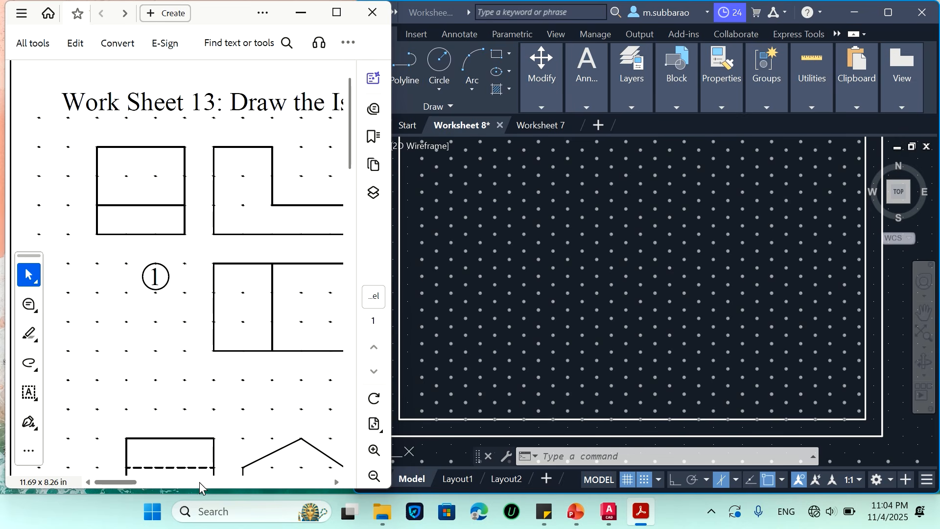
{"action": "left_click_drag", "start_coordinate": [132, 481], "coordinate": [136, 480]}
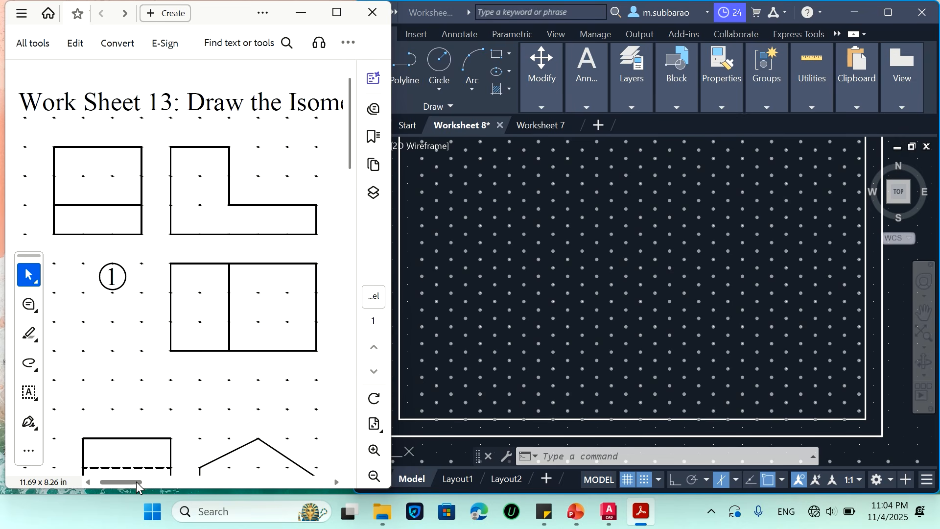
Return to the Worksheet 8 drawing and close the Command Line window to free the dot grid area
{"action": "left_click", "coordinate": [538, 258]}
{"action": "scroll", "coordinate": [538, 257], "scroll_direction": "up", "scroll_amount": 3}
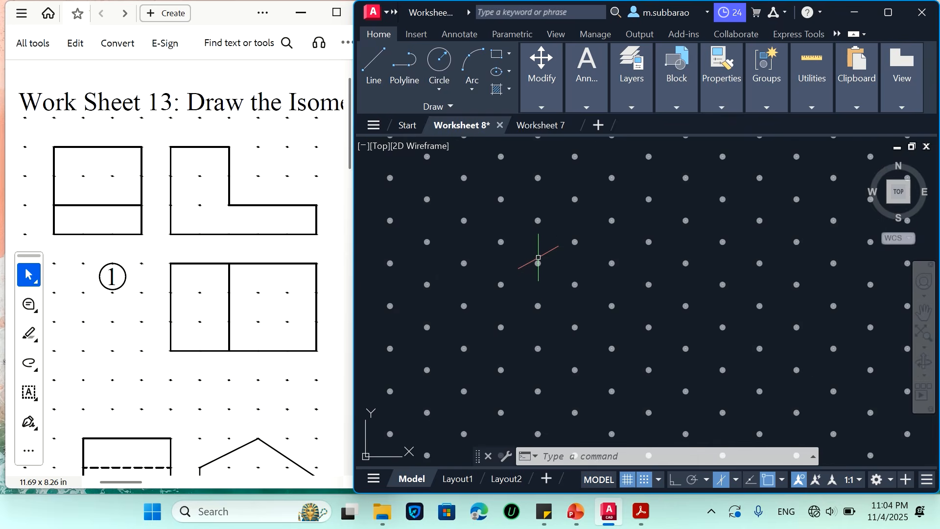
{"action": "scroll", "coordinate": [337, 363], "scroll_direction": "up", "scroll_amount": 1}
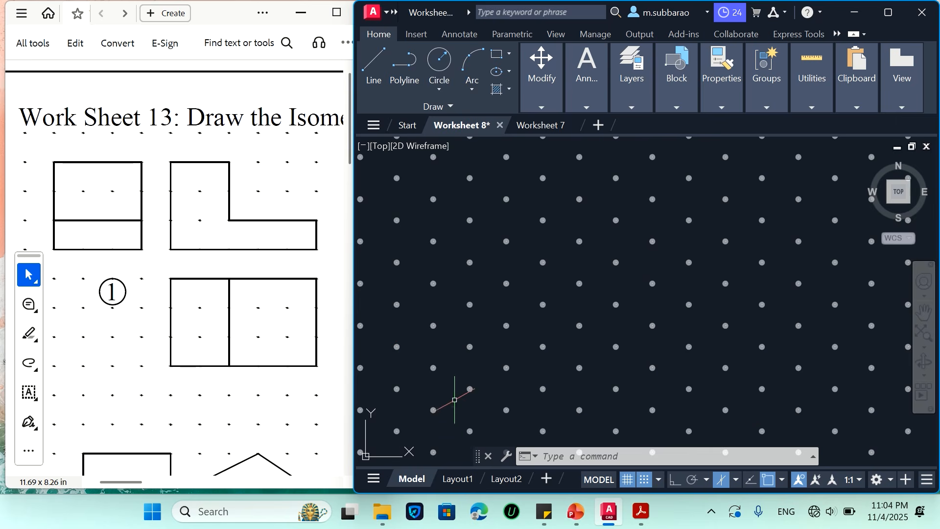
{"action": "left_click", "coordinate": [486, 456]}
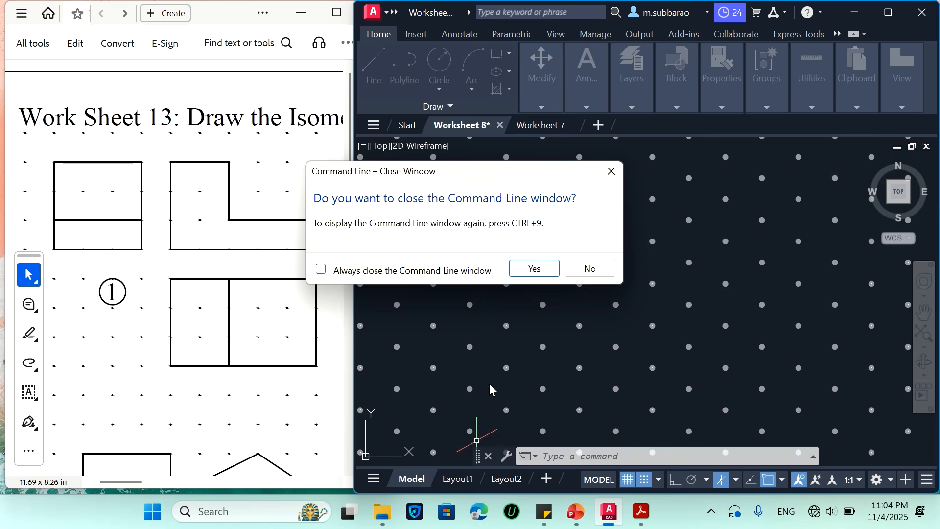
{"action": "left_click", "coordinate": [533, 268]}
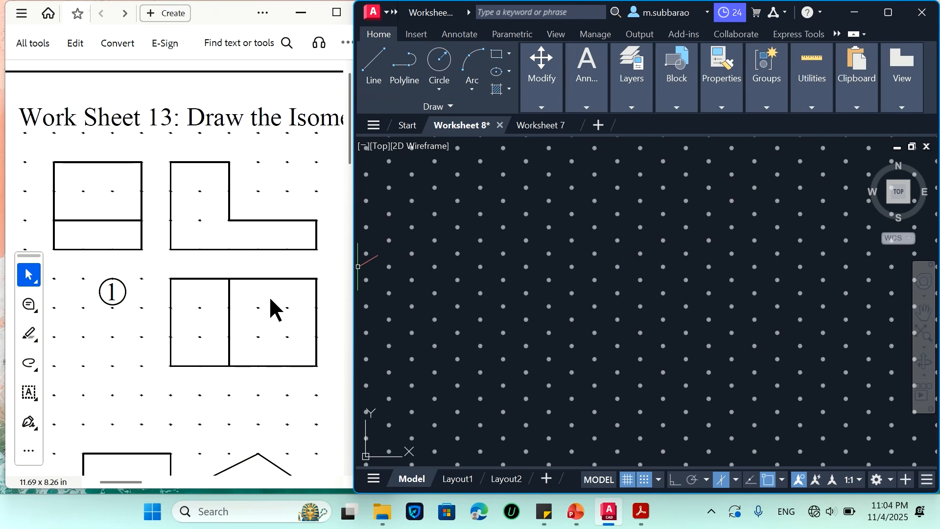
Draw the left face of an isometric box on the dot grid as a closed parallelogram 50 units long and 30 units high
{"action": "key", "text": "l"}
{"action": "key", "text": "Return"}
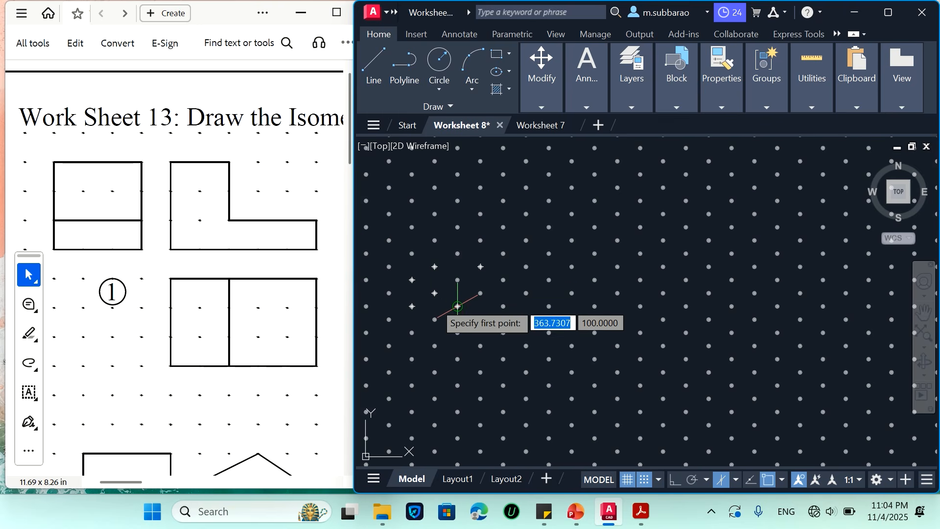
{"action": "left_click", "coordinate": [435, 293]}
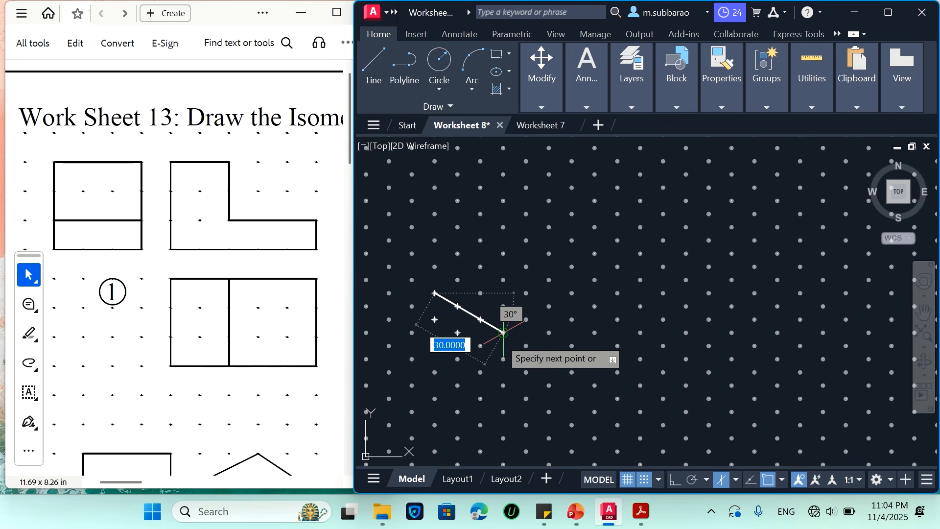
{"action": "left_click", "coordinate": [548, 358]}
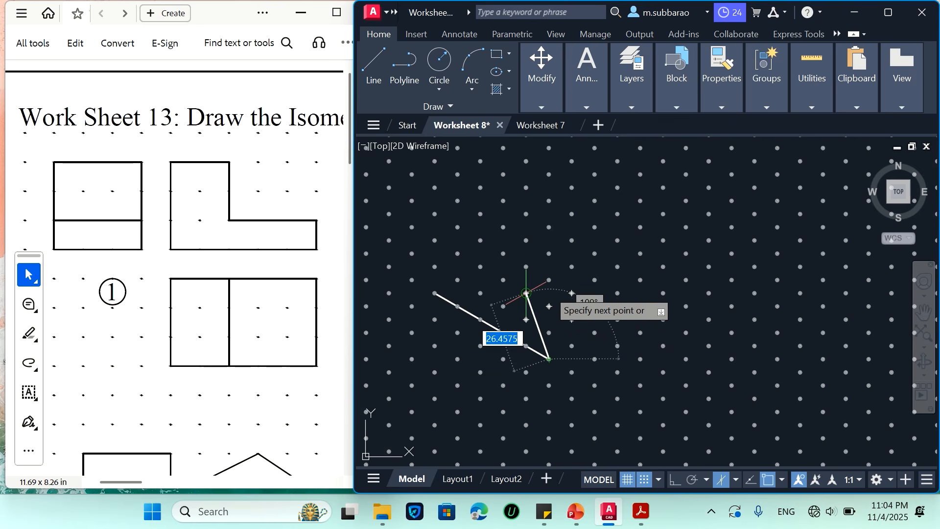
{"action": "left_click", "coordinate": [549, 280]}
{"action": "left_click", "coordinate": [434, 214]}
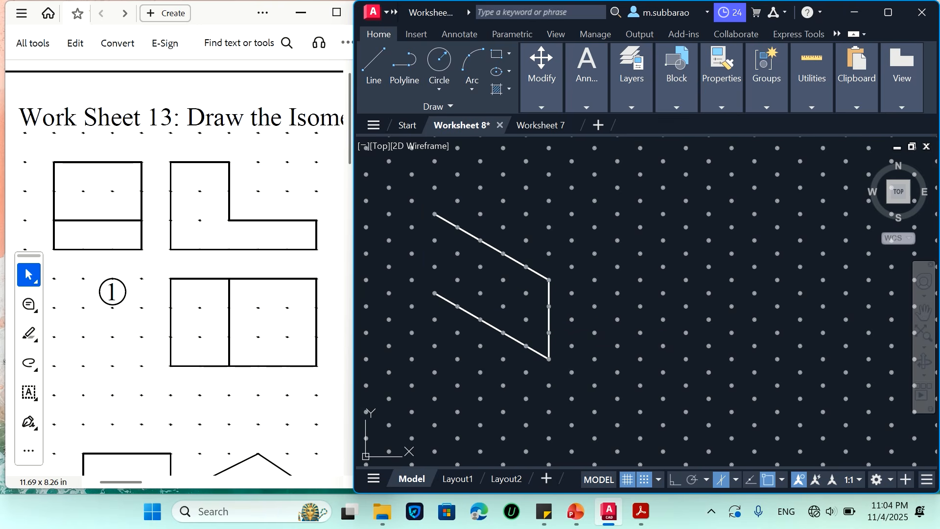
{"action": "left_click", "coordinate": [434, 293]}
{"action": "key", "text": "Return"}
Draw the box's right face, 30 units deep and 30 units high, from the left face's front vertical edge
{"action": "key", "text": "space"}
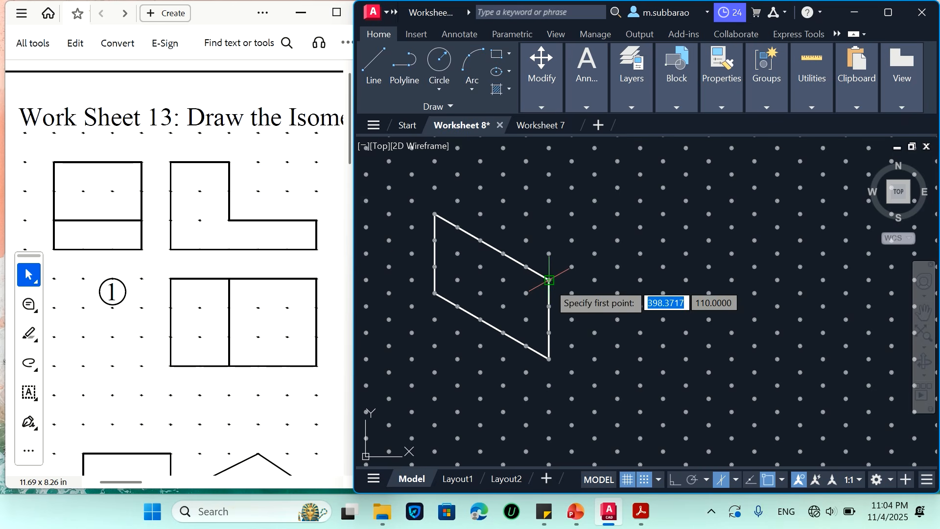
{"action": "left_click", "coordinate": [549, 280]}
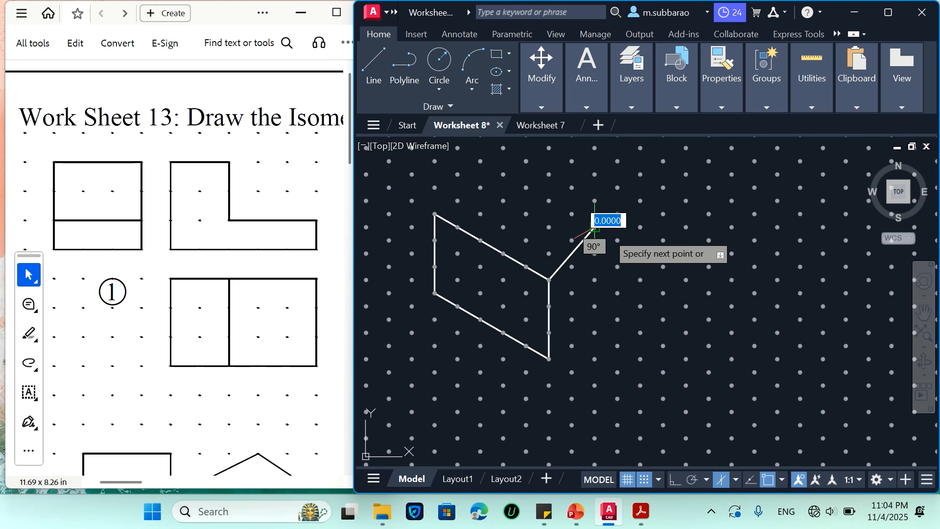
{"action": "type", "text": "y"}
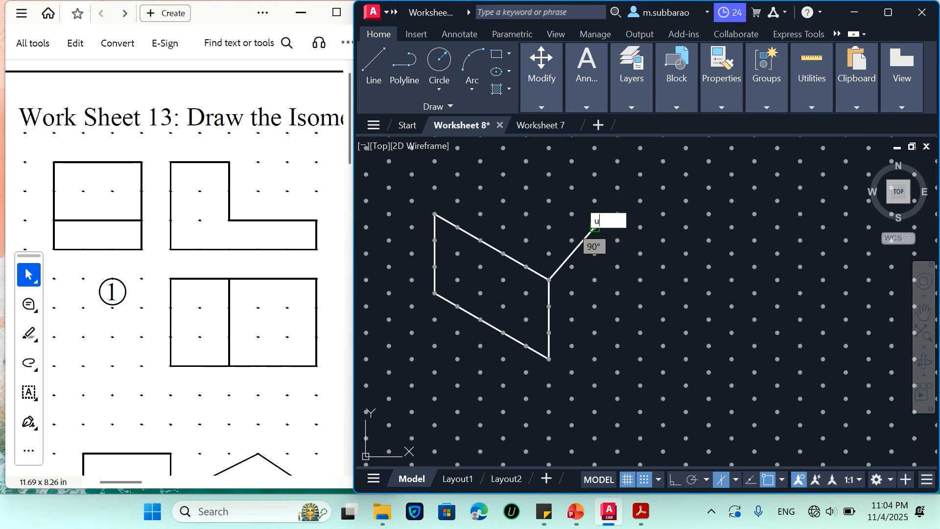
{"action": "key", "text": "Return"}
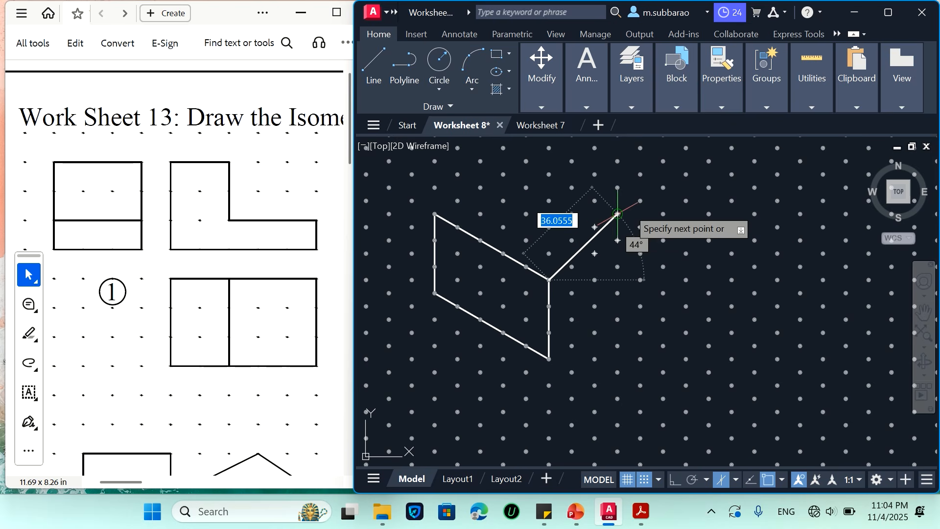
{"action": "left_click", "coordinate": [618, 241]}
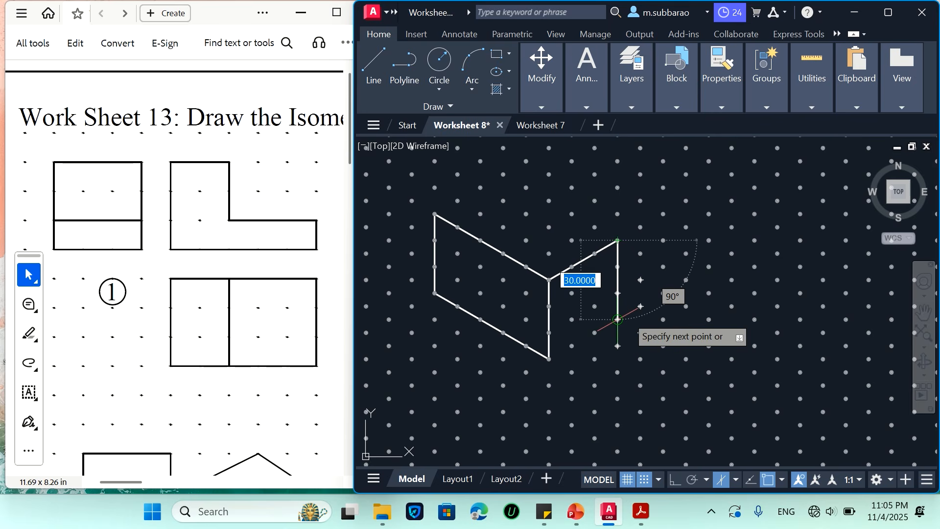
{"action": "left_click", "coordinate": [617, 319]}
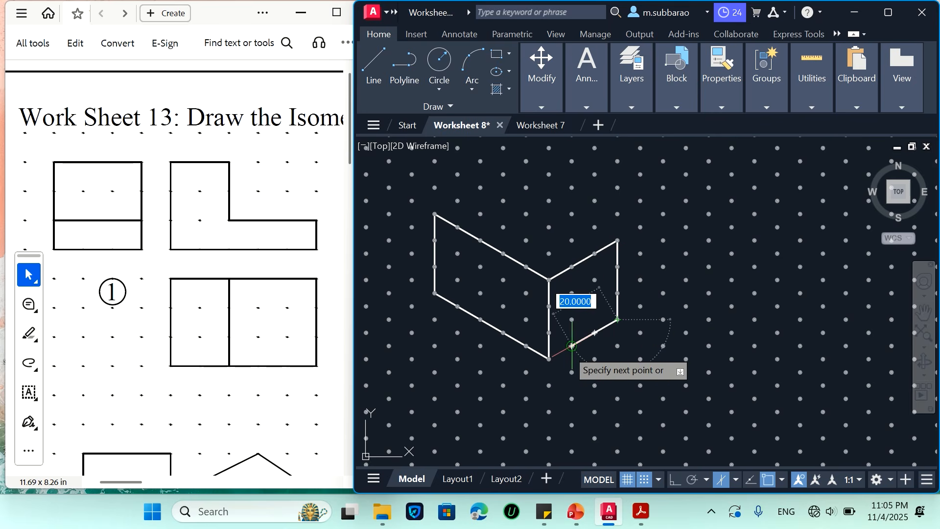
{"action": "left_click", "coordinate": [548, 359]}
{"action": "key", "text": "Return"}
{"action": "key", "text": "Return"}
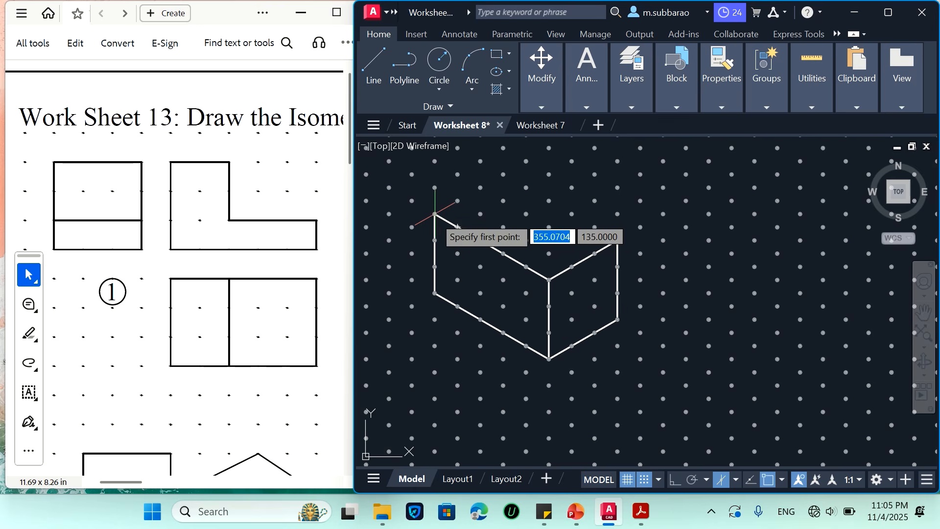
Close the box's top face with a 30-unit edge and a 50-unit edge along the back
{"action": "left_click", "coordinate": [434, 214]}
{"action": "left_click", "coordinate": [502, 174]}
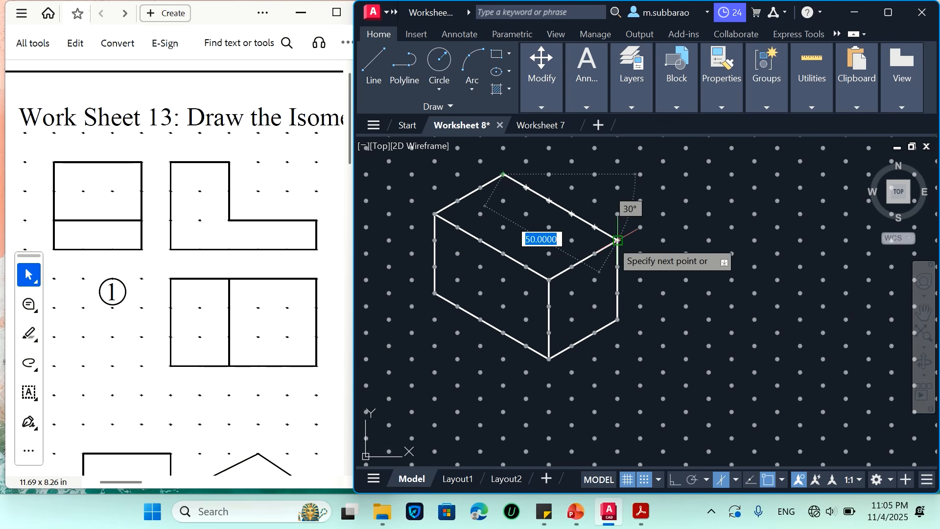
{"action": "left_click", "coordinate": [617, 240]}
{"action": "key", "text": "Return"}
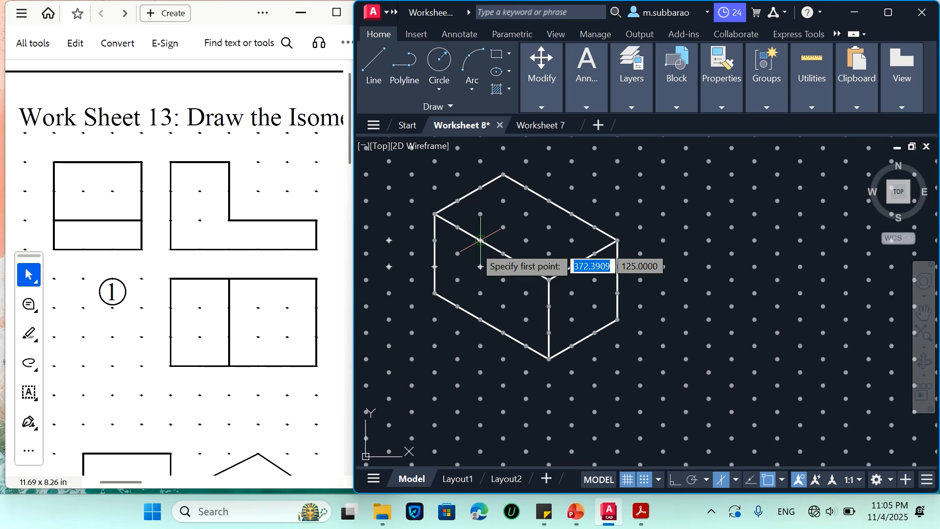
Draw the L-shaped step profile on the left face, going down 20 units and then 30 units forward to the front edge
{"action": "left_click", "coordinate": [480, 293]}
{"action": "left_click", "coordinate": [480, 293]}
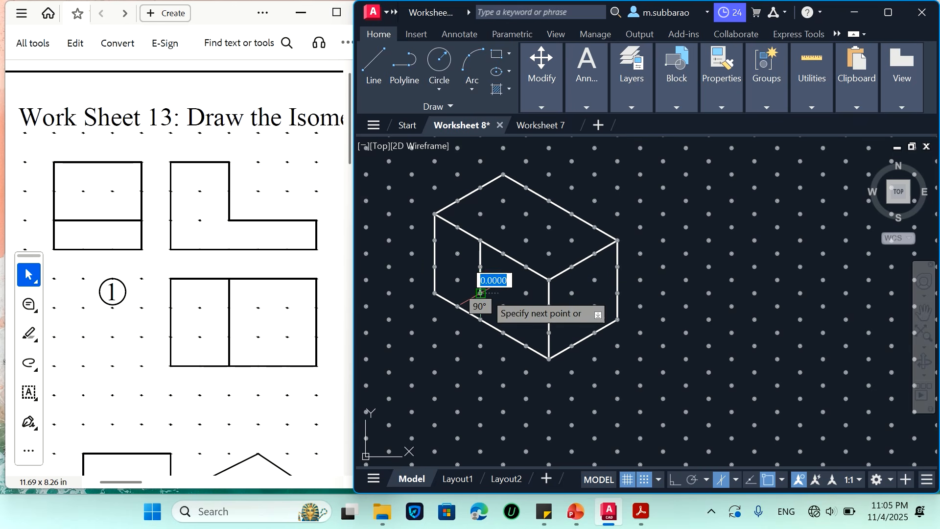
{"action": "left_click", "coordinate": [549, 332]}
{"action": "key", "text": "Escape"}
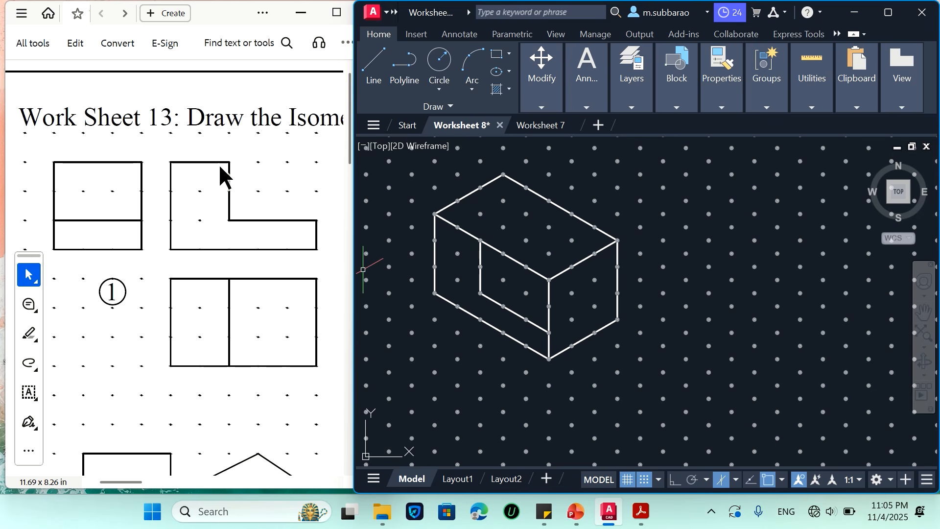
Draw the step's vertical face, 30 units deep and 20 units high, from the profile's upper corner across the box
{"action": "key", "text": "space"}
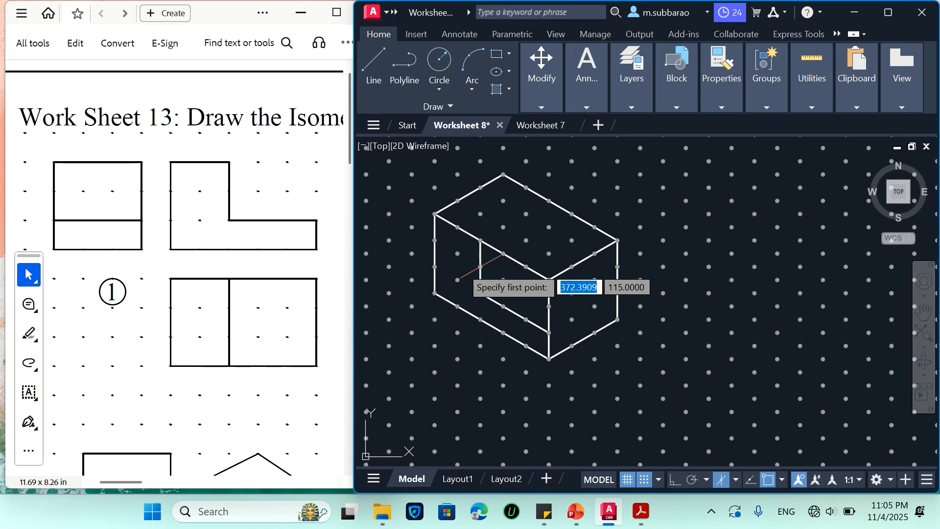
{"action": "left_click", "coordinate": [481, 240]}
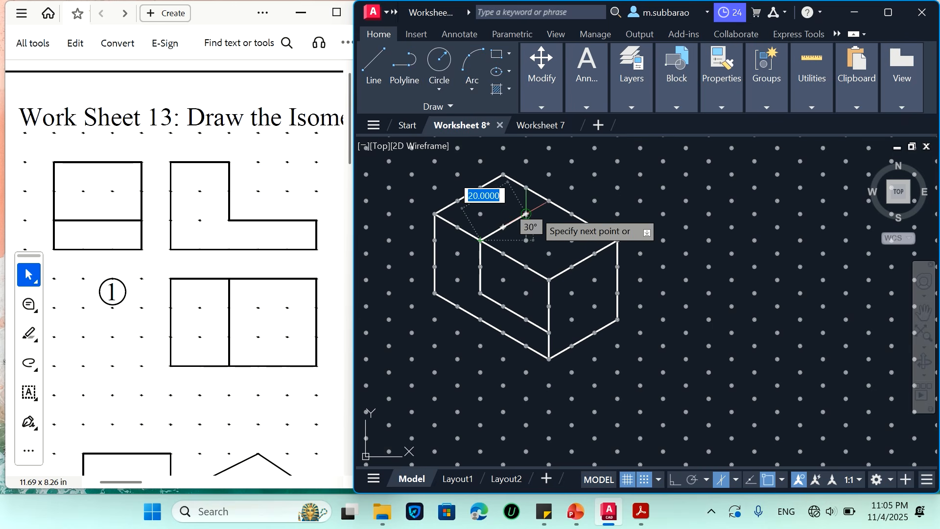
{"action": "left_click", "coordinate": [548, 201]}
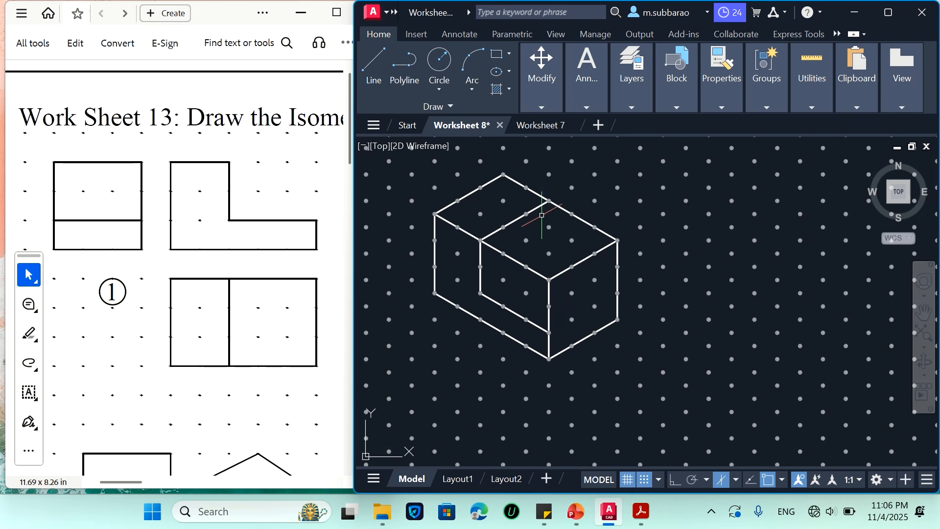
{"action": "key", "text": "l"}
{"action": "key", "text": "space"}
{"action": "left_click", "coordinate": [549, 201]}
{"action": "left_click", "coordinate": [549, 254]}
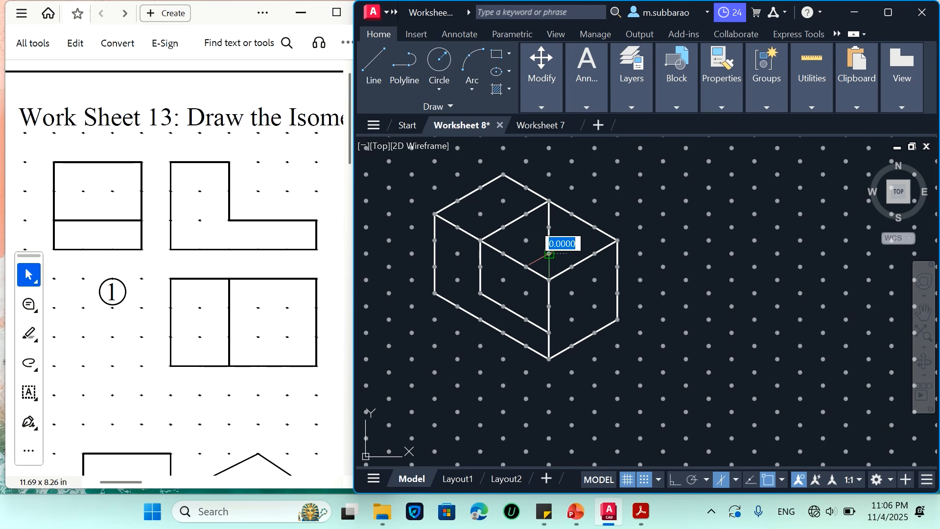
{"action": "left_click", "coordinate": [480, 293]}
{"action": "key", "text": "Escape"}
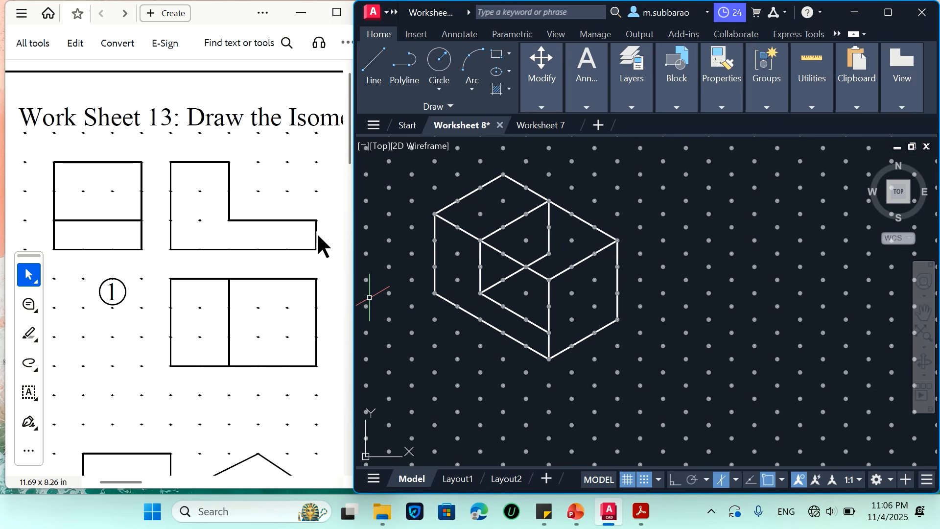
Complete the lower ledge's top face with two 30-unit edges from the front corner to the foot of the step
{"action": "key", "text": "Return"}
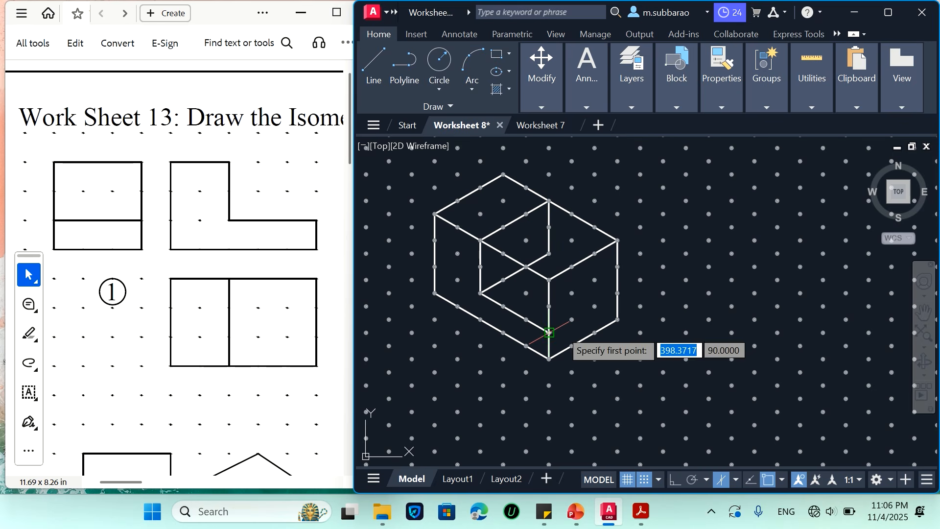
{"action": "left_click", "coordinate": [549, 333]}
{"action": "left_click", "coordinate": [618, 293]}
{"action": "left_click", "coordinate": [549, 254]}
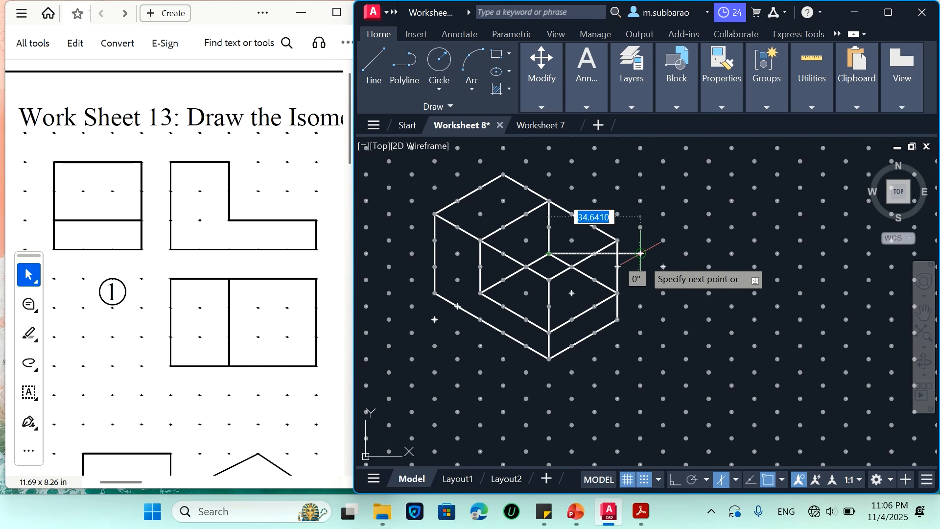
{"action": "key", "text": "Escape"}
Erase the five box edges around the cut-away upper front corner
{"action": "left_click", "coordinate": [643, 221]}
{"action": "left_click", "coordinate": [617, 248]}
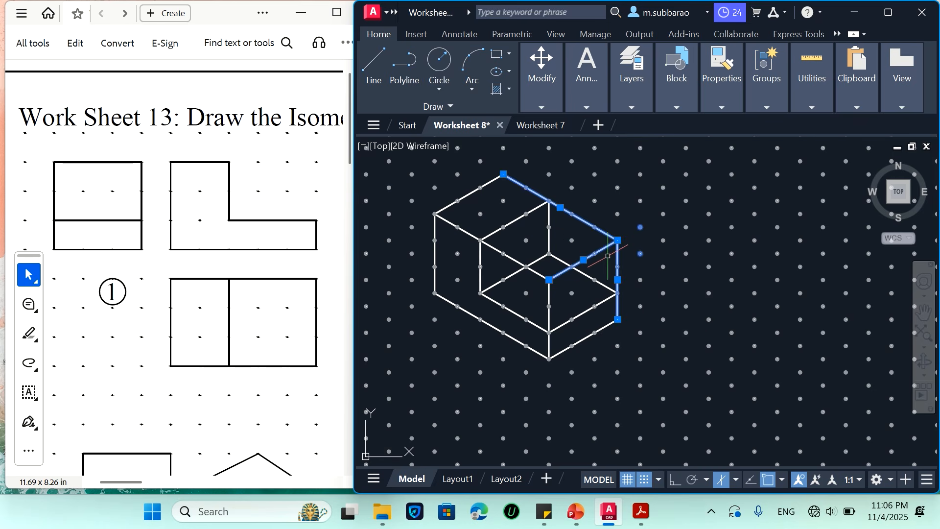
{"action": "left_click", "coordinate": [555, 274]}
{"action": "left_click", "coordinate": [538, 293]}
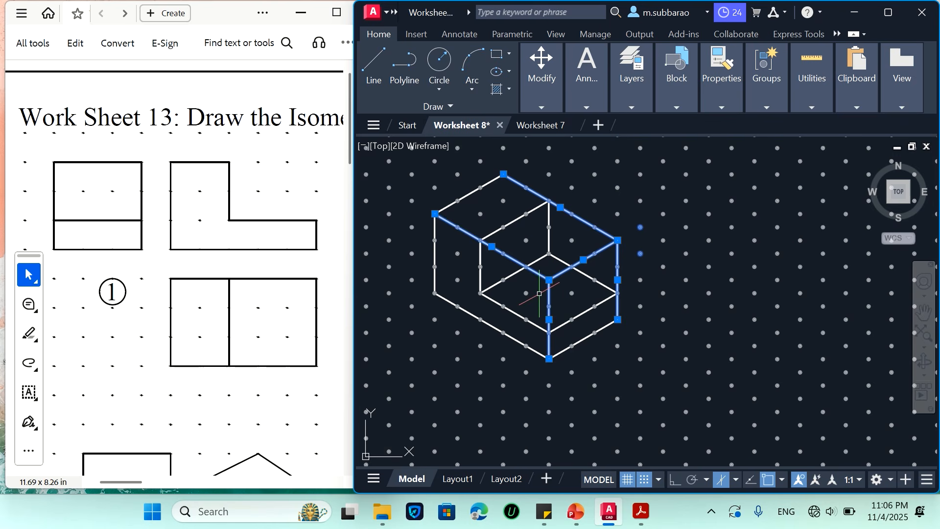
{"action": "type", "text": "ee"}
{"action": "key", "text": "Return"}
{"action": "type", "text": "e"}
{"action": "key", "text": "Return"}
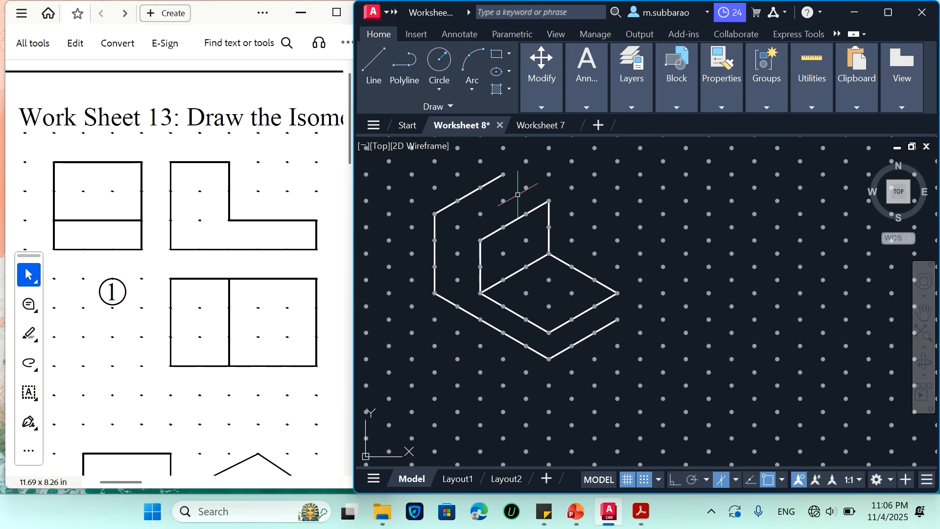
Redraw the two 20-unit edges that close the top face of the upper block
{"action": "type", "text": "l"}
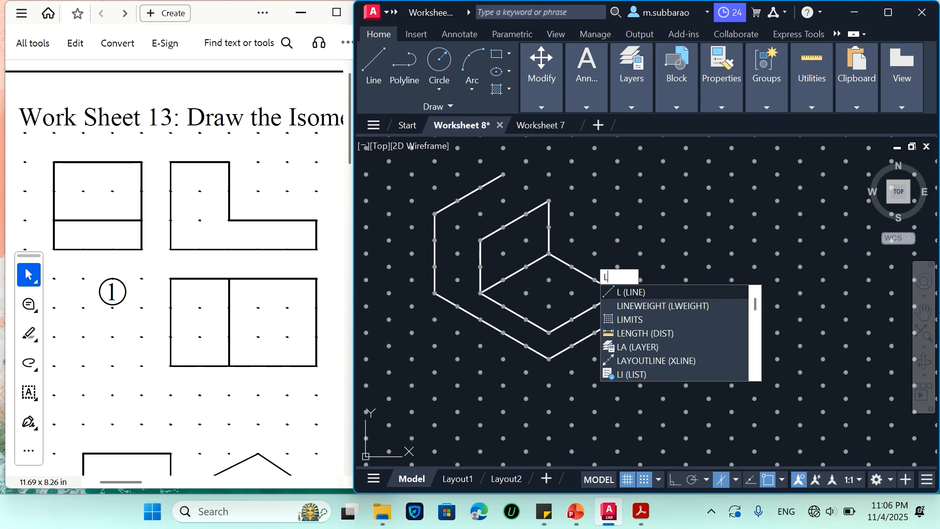
{"action": "key", "text": "Return"}
{"action": "left_click", "coordinate": [435, 214]}
{"action": "left_click", "coordinate": [480, 241]}
{"action": "key", "text": "Escape"}
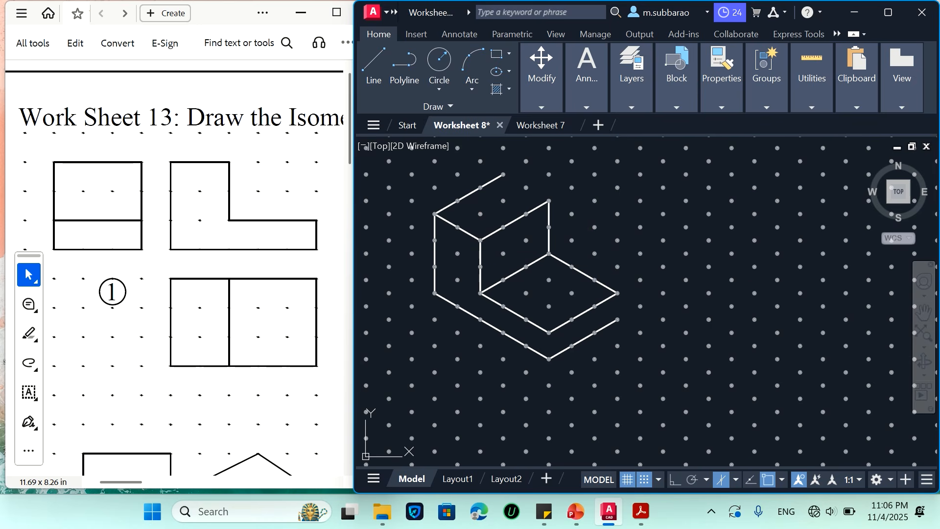
{"action": "type", "text": "l"}
{"action": "key", "text": "Return"}
{"action": "left_click", "coordinate": [503, 175]}
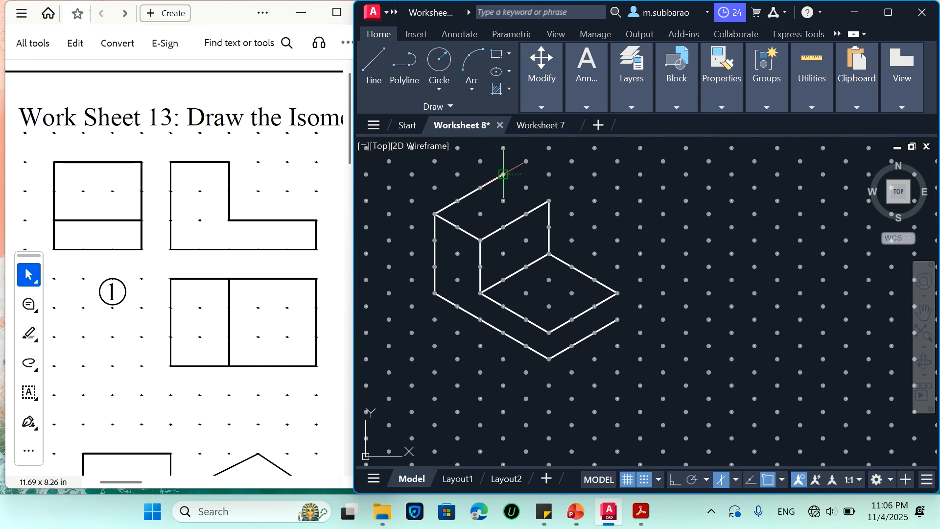
{"action": "left_click", "coordinate": [549, 200]}
{"action": "key", "text": "Escape"}
Draw the two 10-unit vertical edges that close the front end of the lower ledge
{"action": "type", "text": "l"}
{"action": "key", "text": "Return"}
{"action": "left_click", "coordinate": [617, 293]}
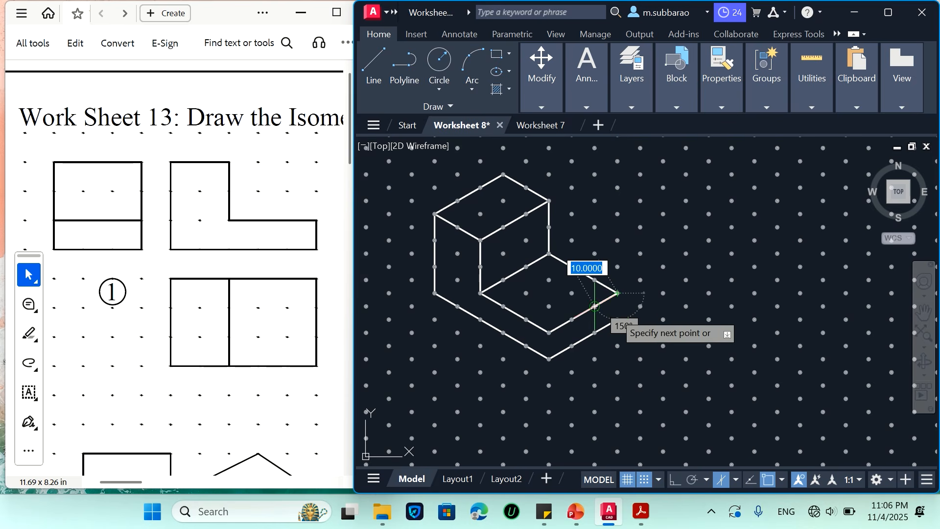
{"action": "left_click", "coordinate": [618, 320]}
{"action": "key", "text": "Escape"}
{"action": "type", "text": "l"}
{"action": "key", "text": "Return"}
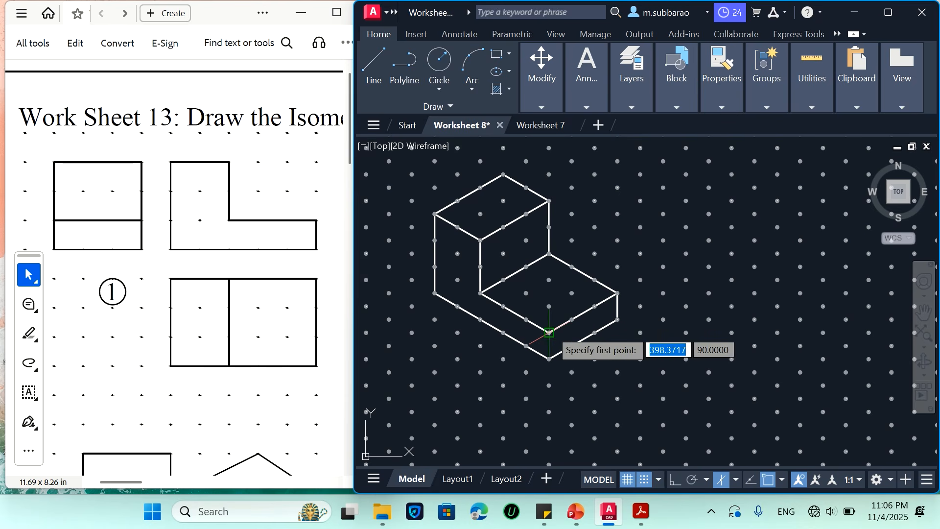
{"action": "left_click", "coordinate": [618, 320]}
{"action": "left_click", "coordinate": [549, 359]}
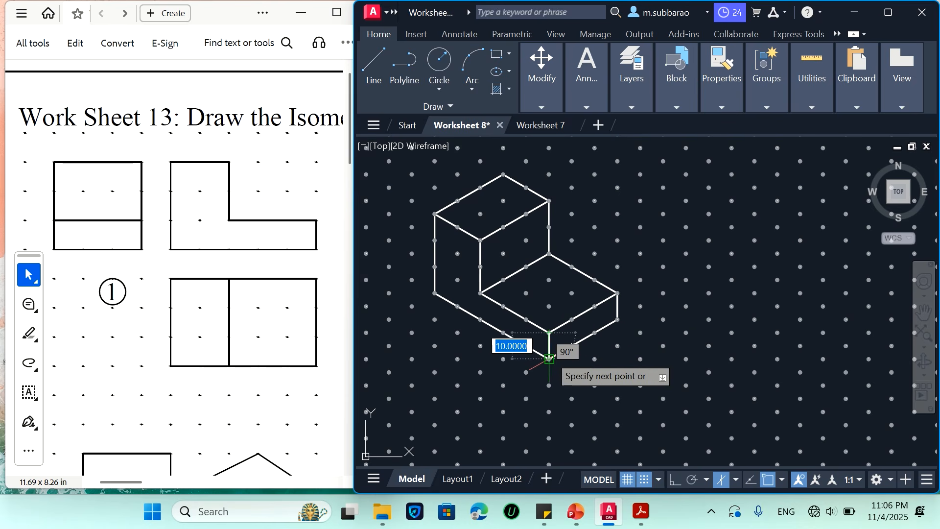
{"action": "left_click", "coordinate": [549, 332]}
{"action": "key", "text": "Escape"}
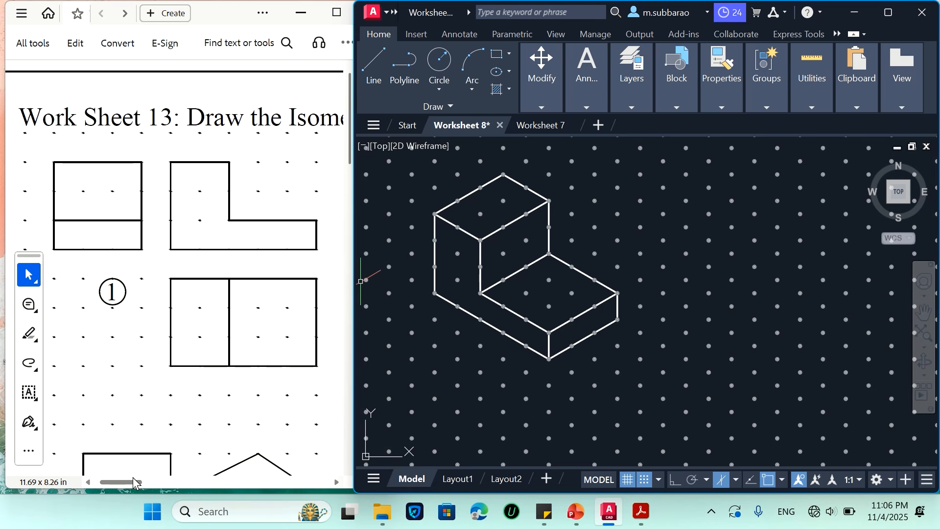
Display the views of problem 5 in the worksheet PDF and return to the isometric drawing sheet
{"action": "left_click_drag", "start_coordinate": [132, 484], "coordinate": [313, 486]}
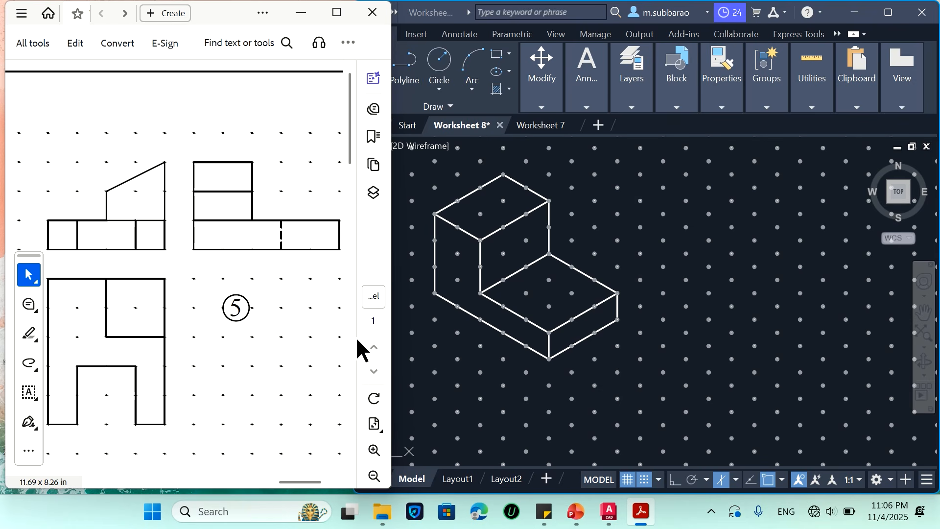
{"action": "left_click", "coordinate": [460, 347]}
{"action": "scroll", "coordinate": [381, 360], "scroll_direction": "down", "scroll_amount": 6}
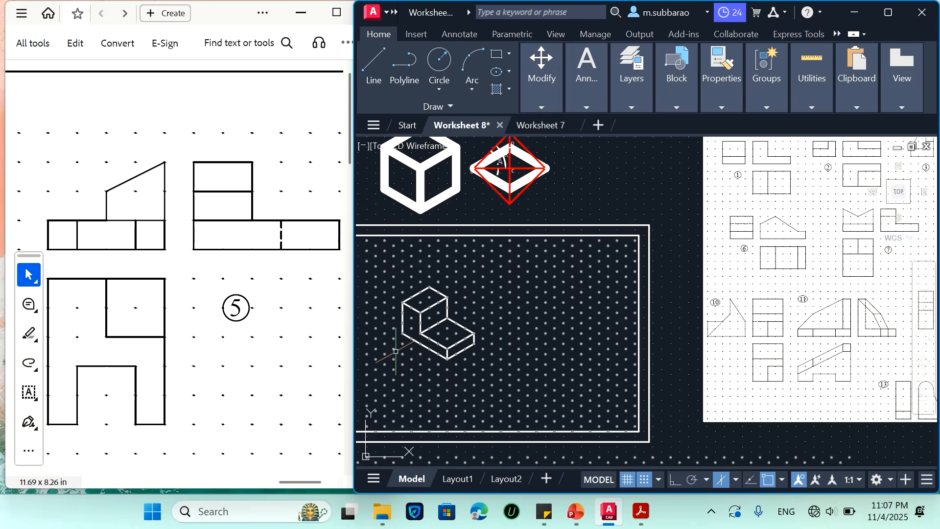
{"action": "scroll", "coordinate": [453, 348], "scroll_direction": "up", "scroll_amount": 6}
{"action": "scroll", "coordinate": [453, 348], "scroll_direction": "down", "scroll_amount": 4}
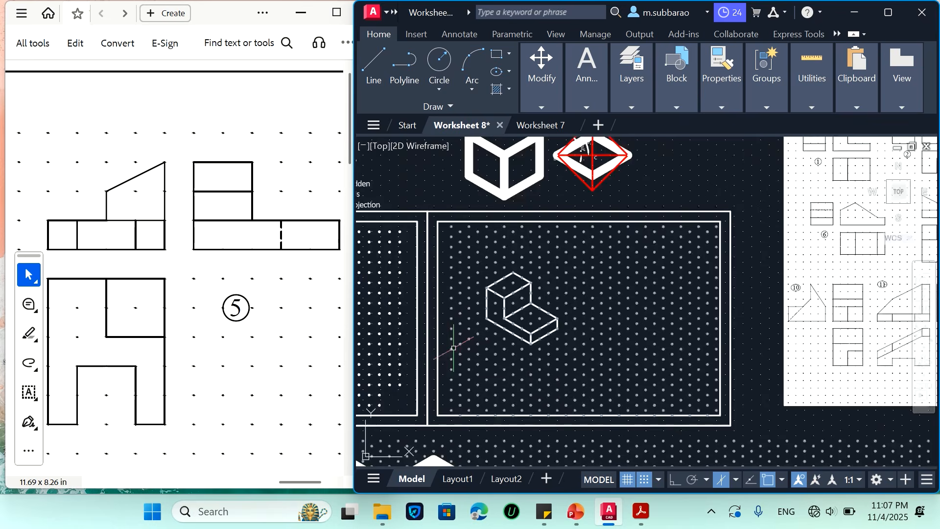
Move the finished problem 1 isometric solid out of the dot grid to the space above the drawing frame
{"action": "type", "text": "e"}
{"action": "key", "text": "Return"}
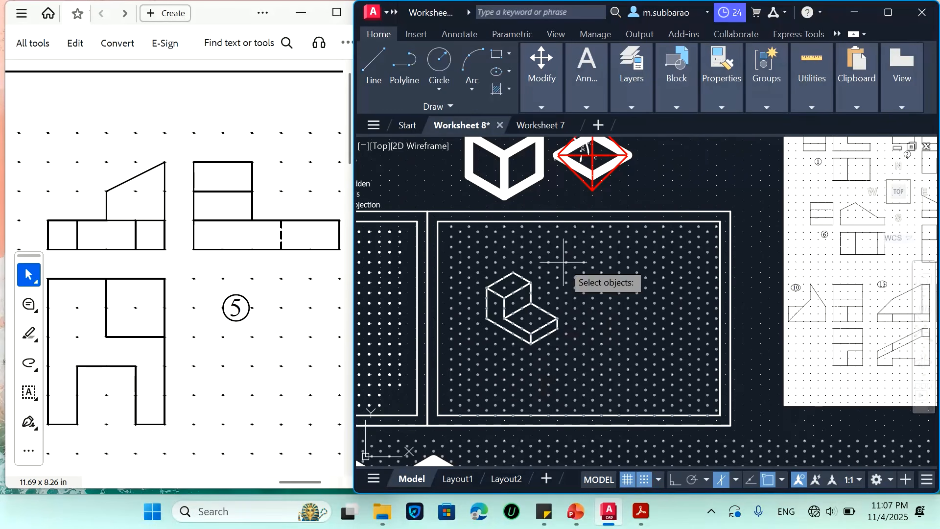
{"action": "left_click", "coordinate": [577, 262]}
{"action": "left_click", "coordinate": [432, 415]}
{"action": "key", "text": "Return"}
{"action": "left_click", "coordinate": [522, 328]}
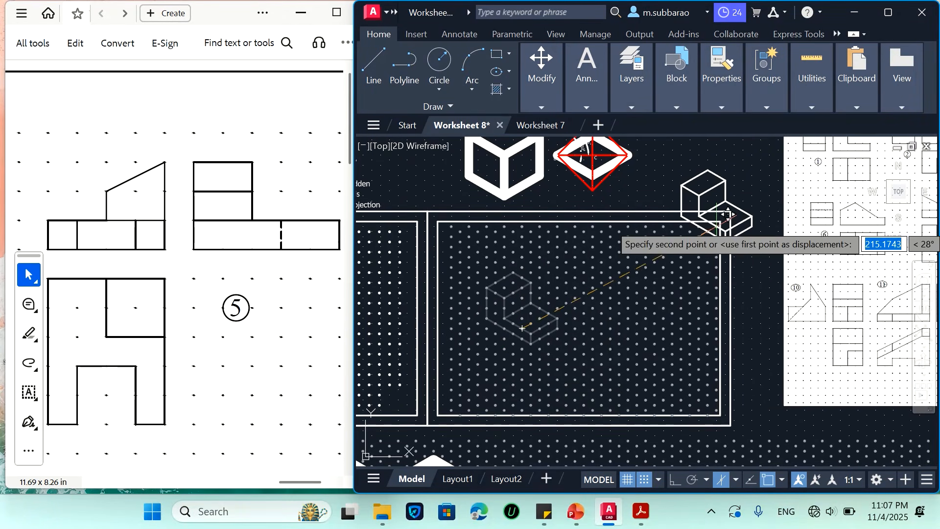
{"action": "left_click", "coordinate": [701, 180]}
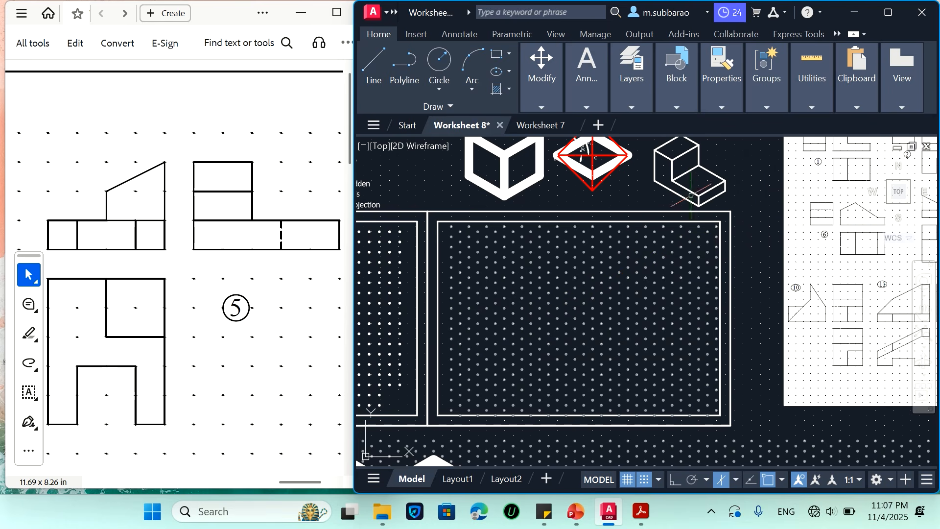
Draw the 10 by 10 unit front end face of problem 5's left leg as an isometric rhombus on the dots
{"action": "scroll", "coordinate": [592, 354], "scroll_direction": "up", "scroll_amount": 4}
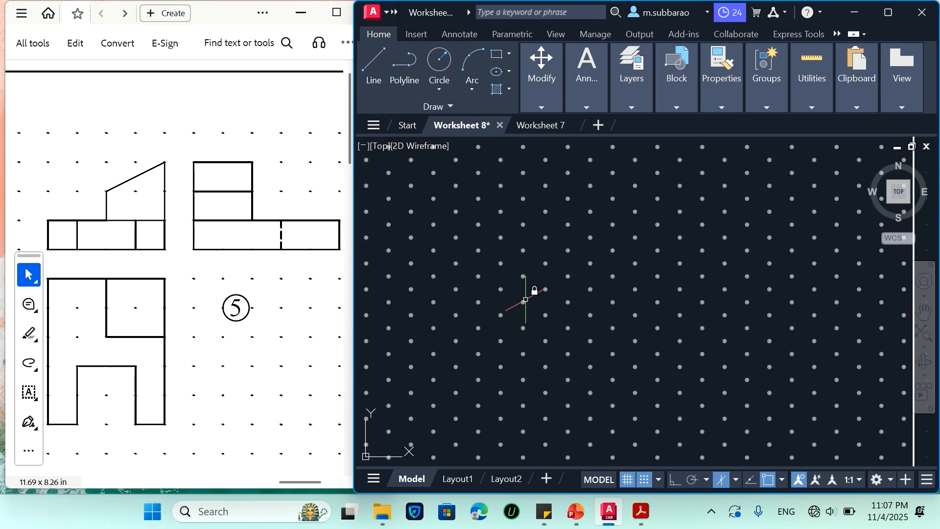
{"action": "type", "text": "l"}
{"action": "key", "text": "Return"}
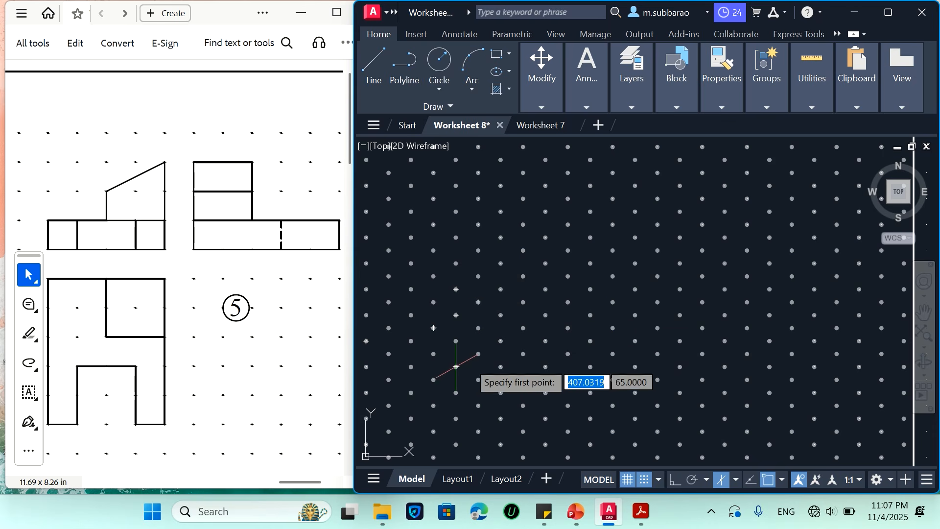
{"action": "left_click", "coordinate": [456, 315]}
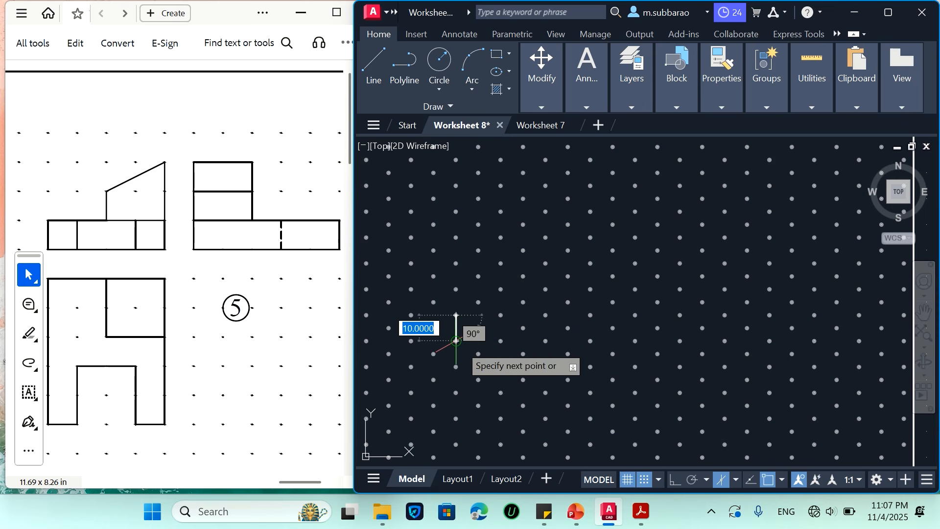
{"action": "left_click", "coordinate": [455, 340]}
{"action": "key", "text": "Escape"}
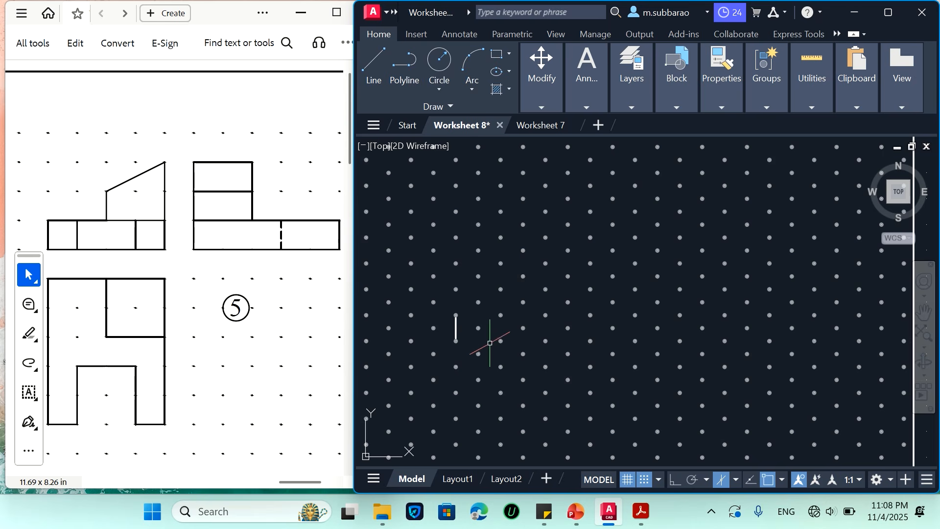
{"action": "key", "text": "Return"}
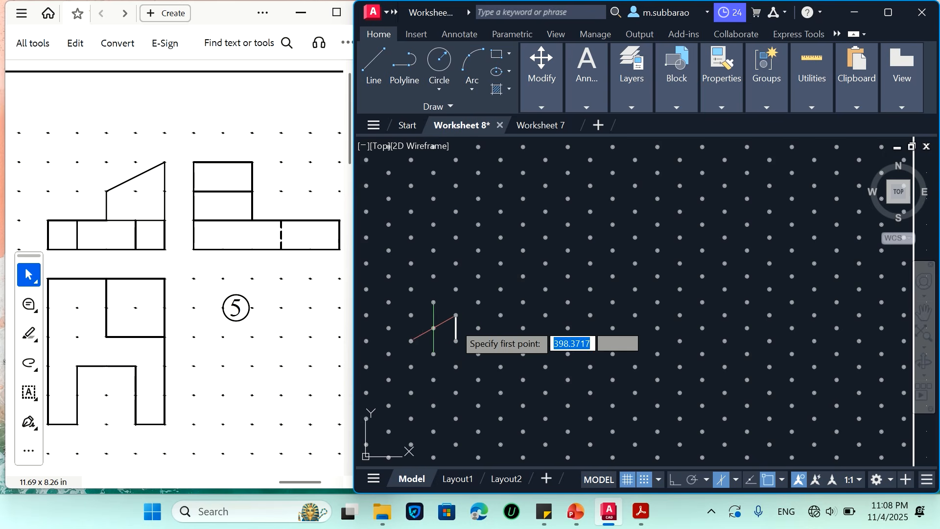
{"action": "left_click", "coordinate": [456, 316]}
{"action": "left_click", "coordinate": [478, 327]}
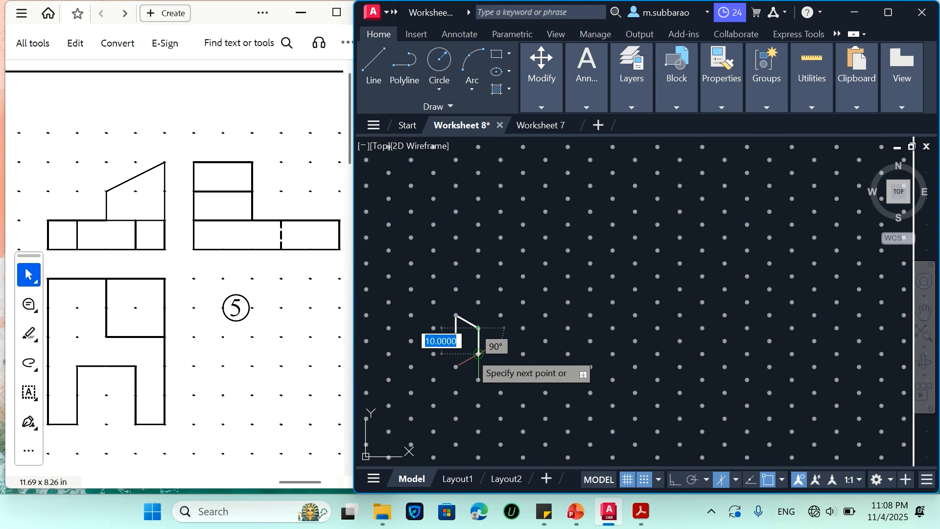
{"action": "left_click", "coordinate": [477, 354]}
{"action": "left_click", "coordinate": [456, 342]}
{"action": "key", "text": "Return"}
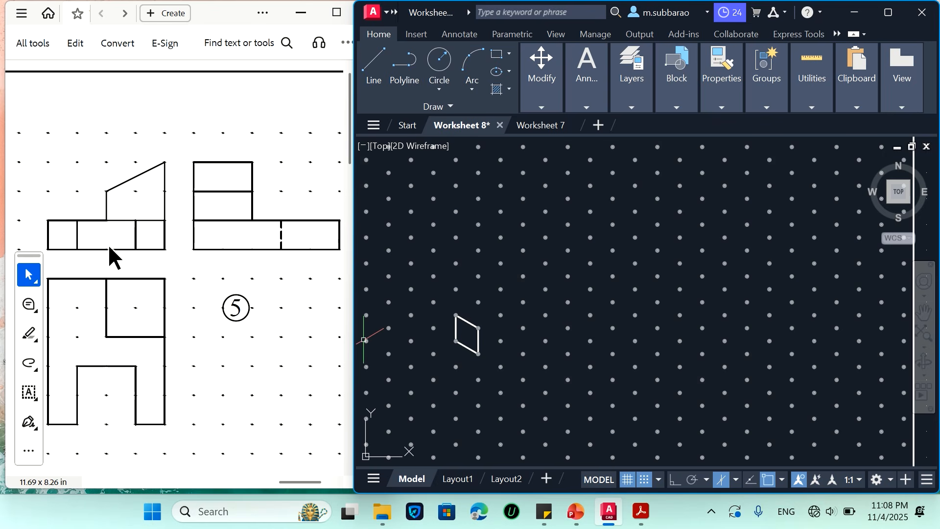
Draw the three 20-unit top edges of the notch between the legs, starting from the left leg's inner upper corner
{"action": "key", "text": "Return"}
{"action": "left_click", "coordinate": [478, 328]}
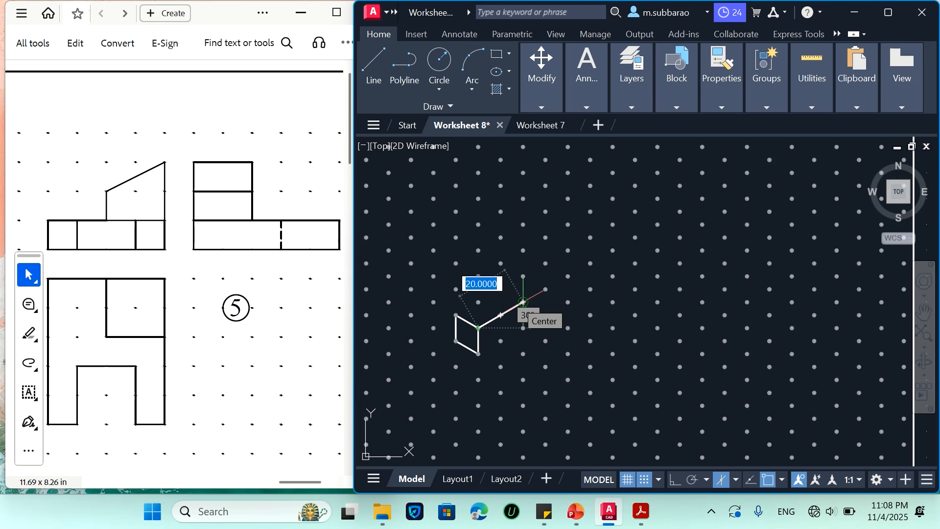
{"action": "left_click", "coordinate": [523, 302]}
{"action": "left_click", "coordinate": [568, 327]}
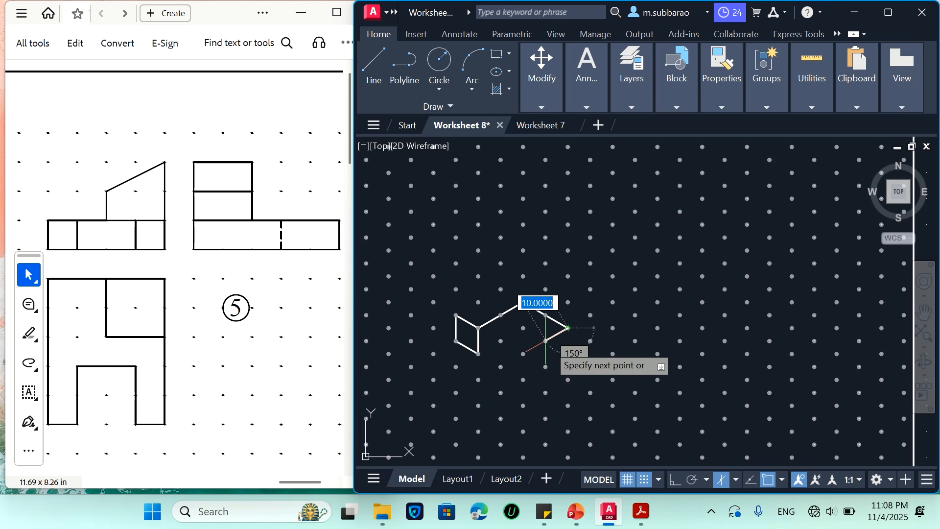
{"action": "left_click", "coordinate": [523, 353]}
{"action": "key", "text": "Return"}
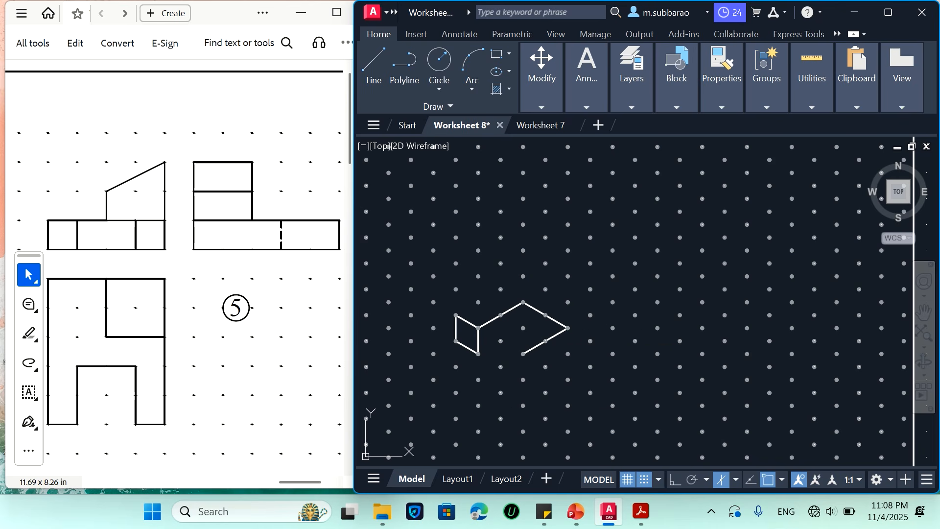
Complete the base's top outline from the notch with edges of 10, 30, 20, 20, 20 and 50 units back to the left leg
{"action": "key", "text": "Return"}
{"action": "left_click", "coordinate": [523, 354]}
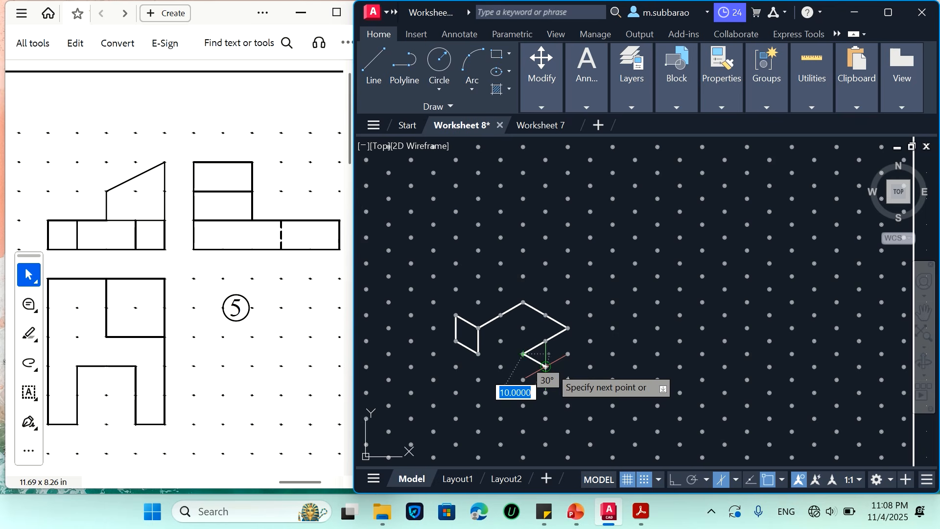
{"action": "left_click", "coordinate": [546, 366]}
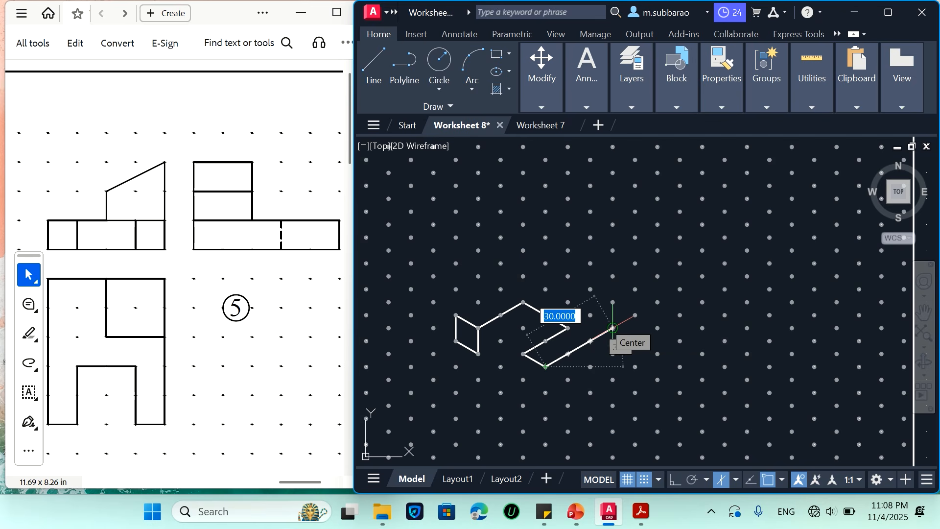
{"action": "left_click", "coordinate": [612, 328]}
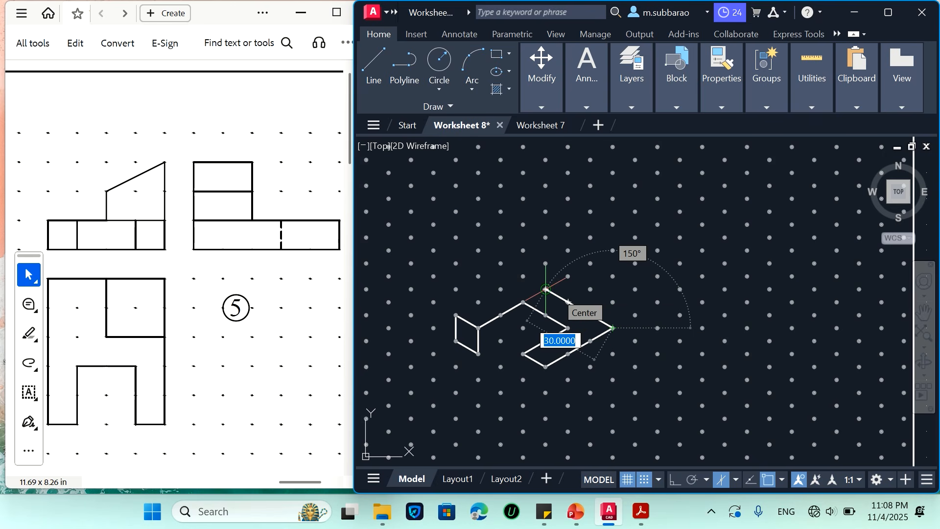
{"action": "left_click", "coordinate": [568, 301]}
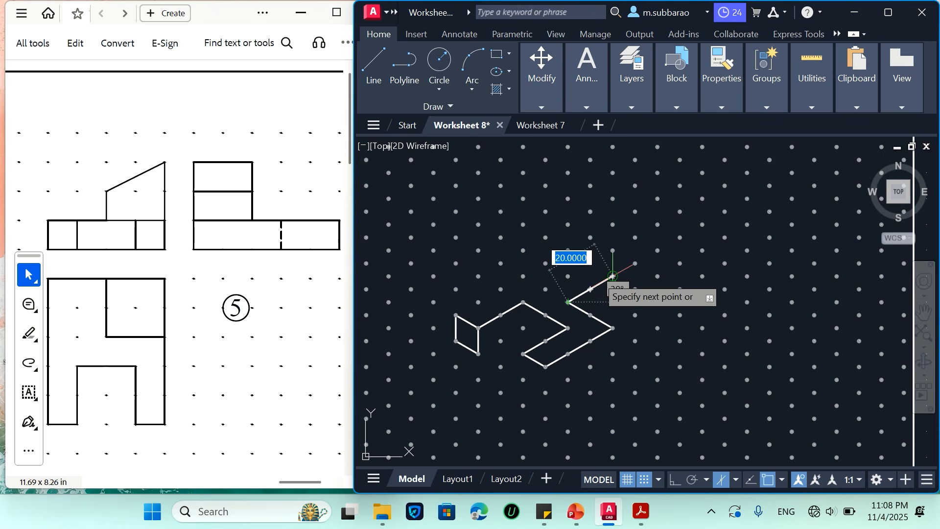
{"action": "left_click", "coordinate": [613, 275]}
{"action": "left_click", "coordinate": [568, 250]}
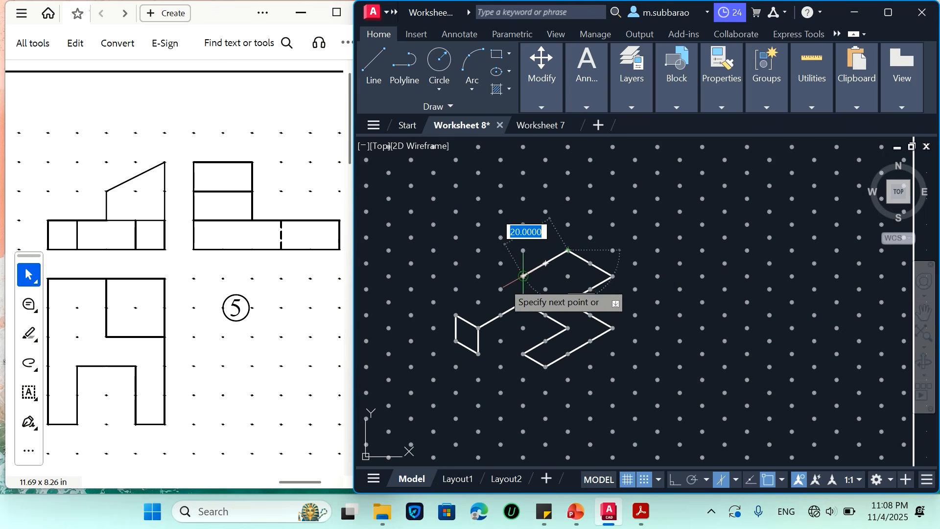
{"action": "left_click", "coordinate": [456, 315]}
{"action": "key", "text": "Escape"}
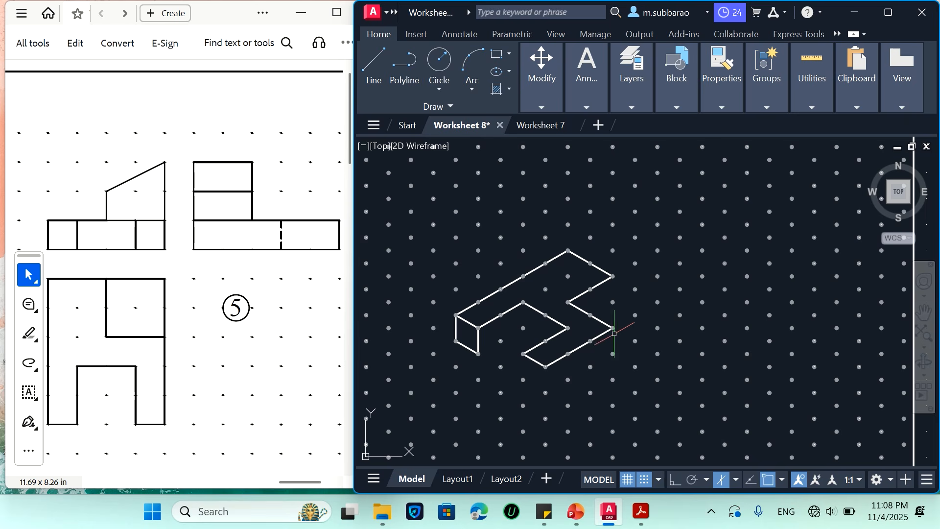
Draw the right leg's outer side face below its 30-unit top edge, with 10-unit vertical edges
{"action": "type", "text": "l"}
{"action": "key", "text": "Return"}
{"action": "left_click", "coordinate": [612, 353]}
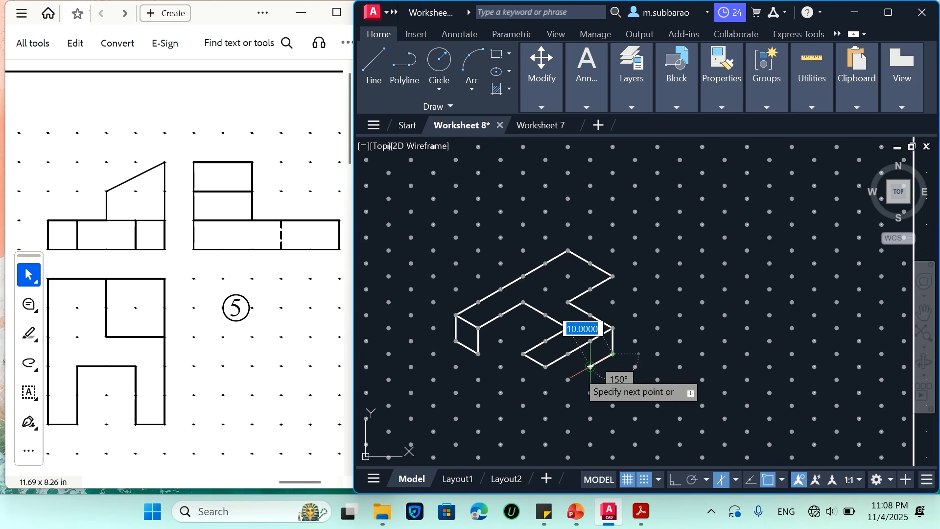
{"action": "left_click", "coordinate": [545, 391]}
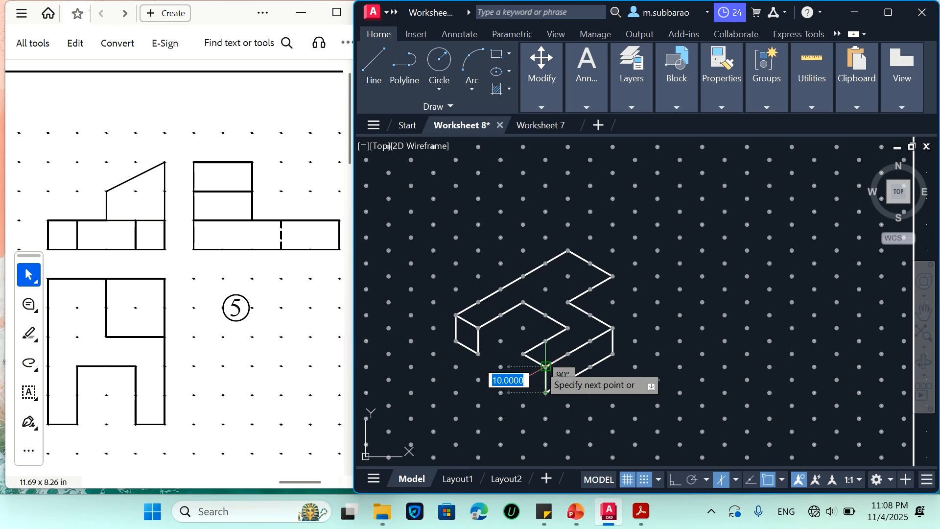
{"action": "left_click", "coordinate": [545, 366]}
{"action": "key", "text": "Return"}
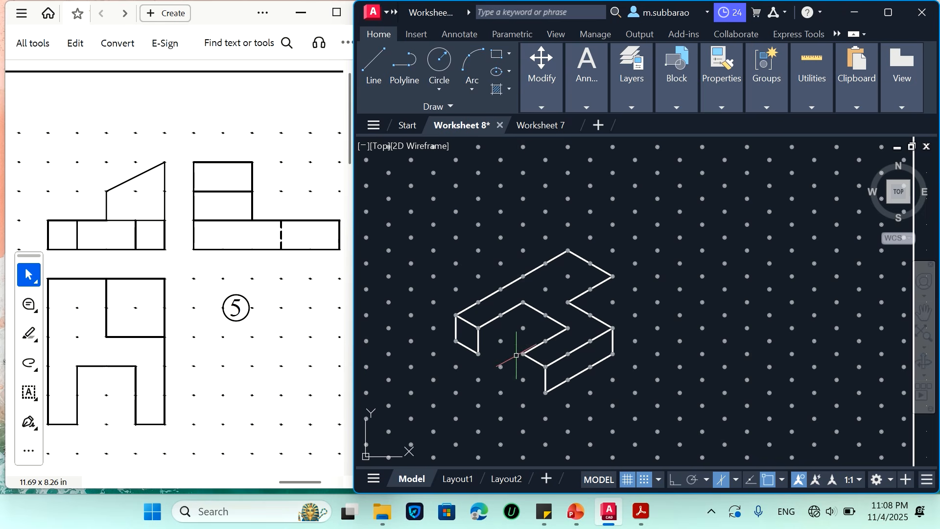
Draw the remaining 10-unit vertical and bottom edges that close the right leg's front end face
{"action": "key", "text": "Return"}
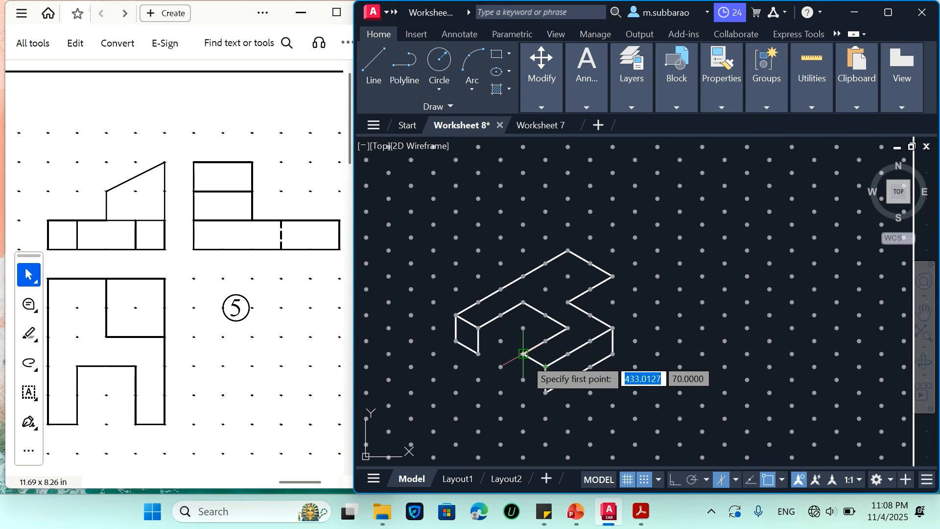
{"action": "left_click", "coordinate": [523, 380]}
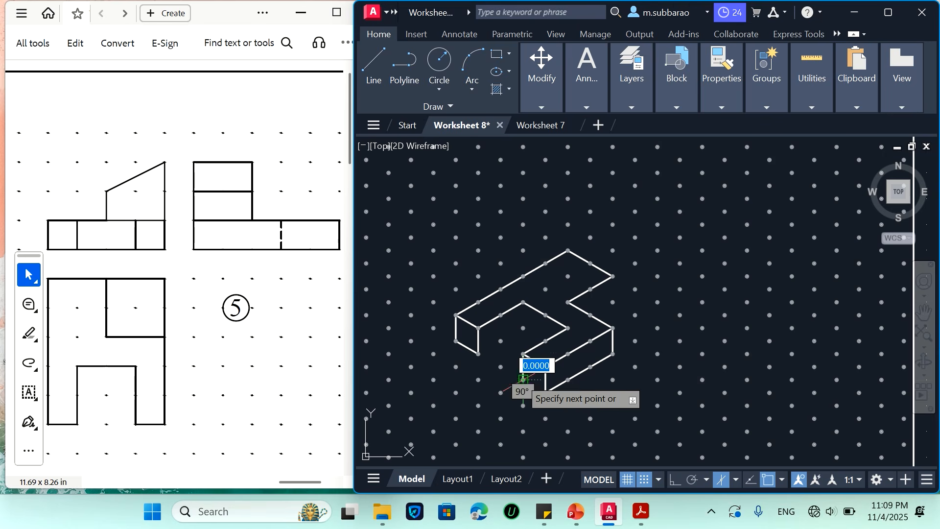
{"action": "left_click", "coordinate": [545, 392]}
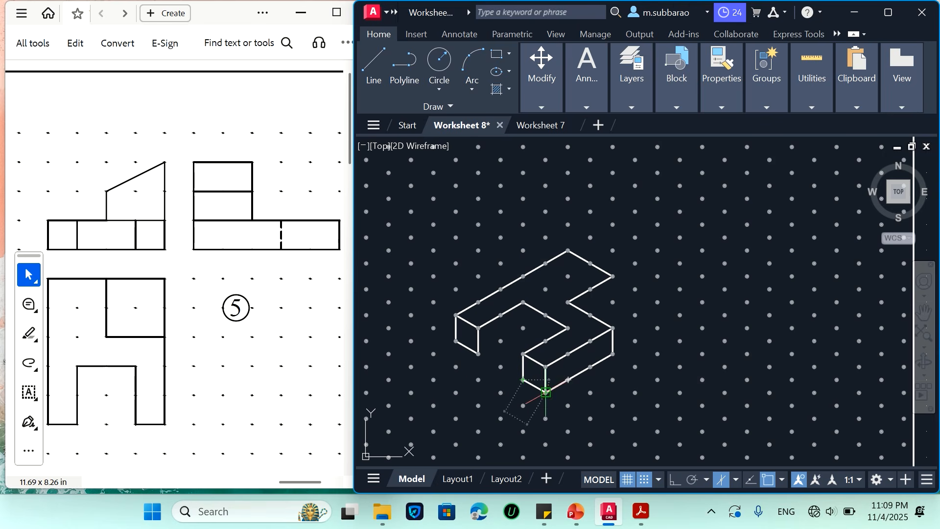
{"action": "key", "text": "Return"}
{"action": "key", "text": "Return"}
Draw the left leg's 20-unit inner bottom edge, the notch's 10-unit vertical corner edge and its visible 10-unit rear bottom edge
{"action": "left_click", "coordinate": [478, 353]}
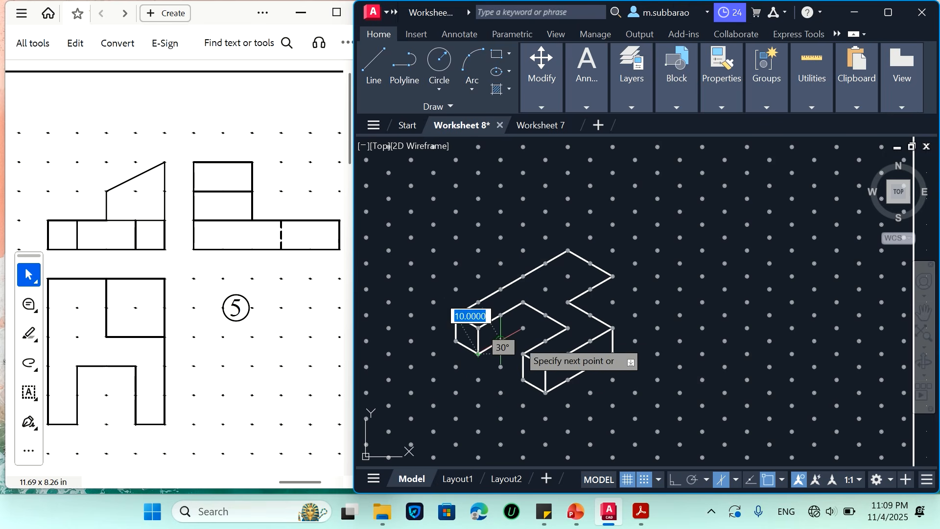
{"action": "left_click", "coordinate": [523, 328]}
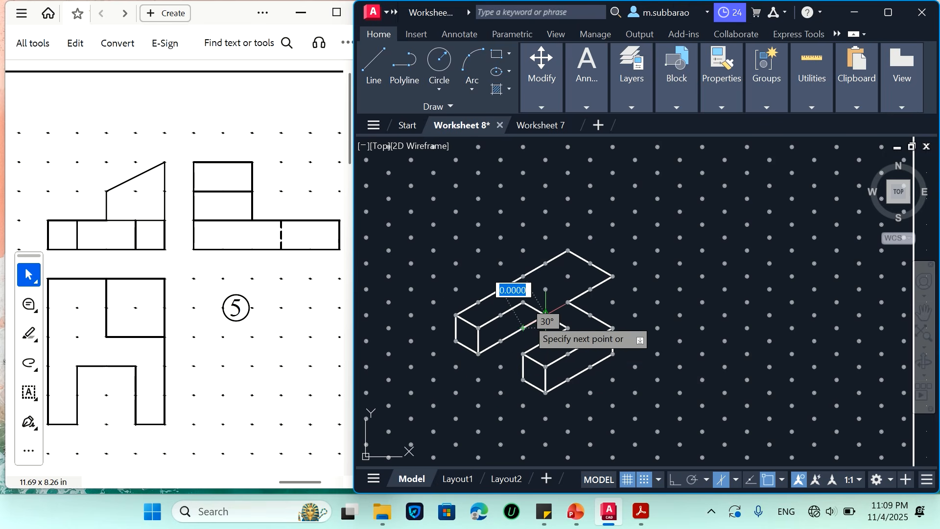
{"action": "left_click", "coordinate": [523, 302]}
{"action": "key", "text": "Return"}
{"action": "key", "text": "Return"}
{"action": "left_click", "coordinate": [523, 328]}
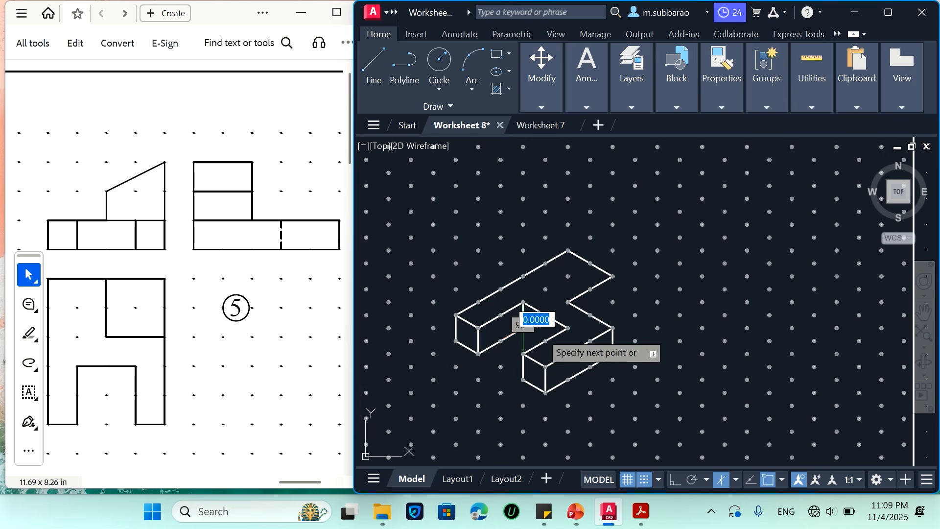
{"action": "left_click", "coordinate": [545, 341]}
{"action": "key", "text": "Return"}
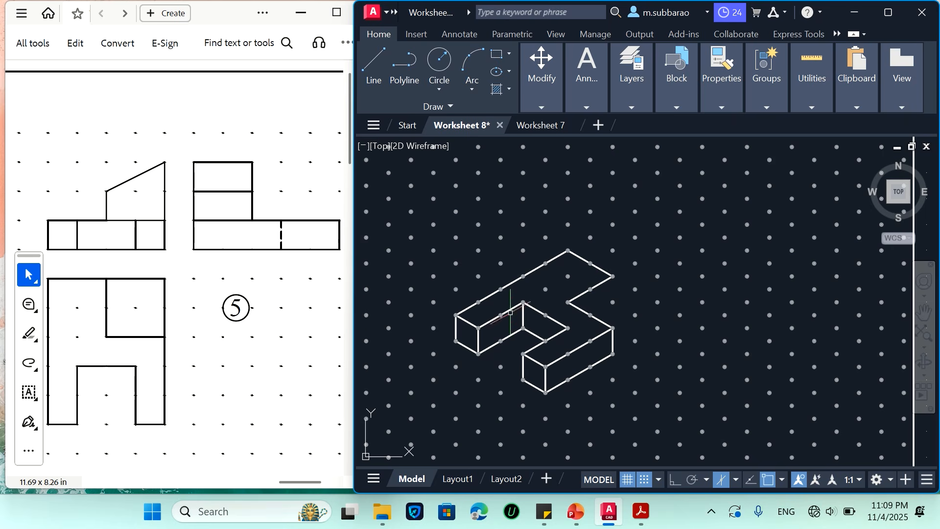
Extend the right outer side face backward by 20 units at 10 units high, and delete the vertical edge at its former end
{"action": "key", "text": "Return"}
{"action": "left_click", "coordinate": [612, 353]}
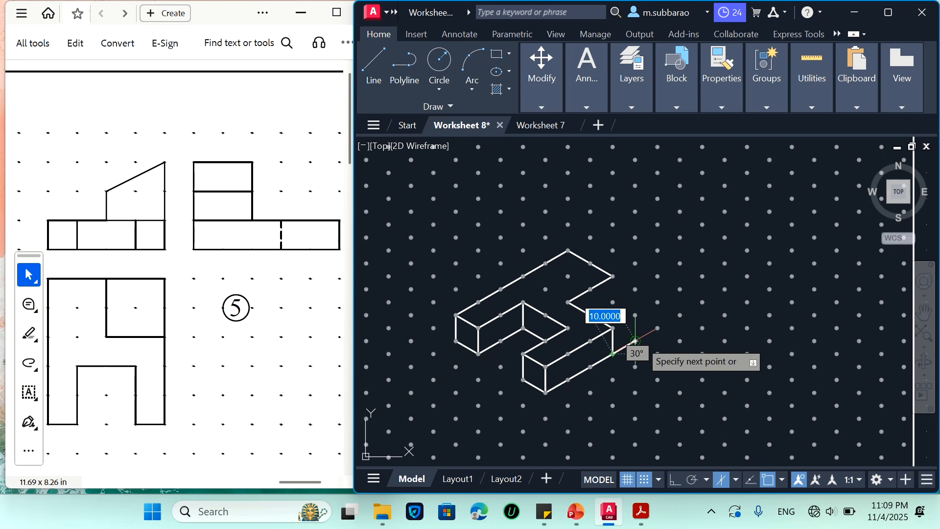
{"action": "left_click", "coordinate": [657, 328]}
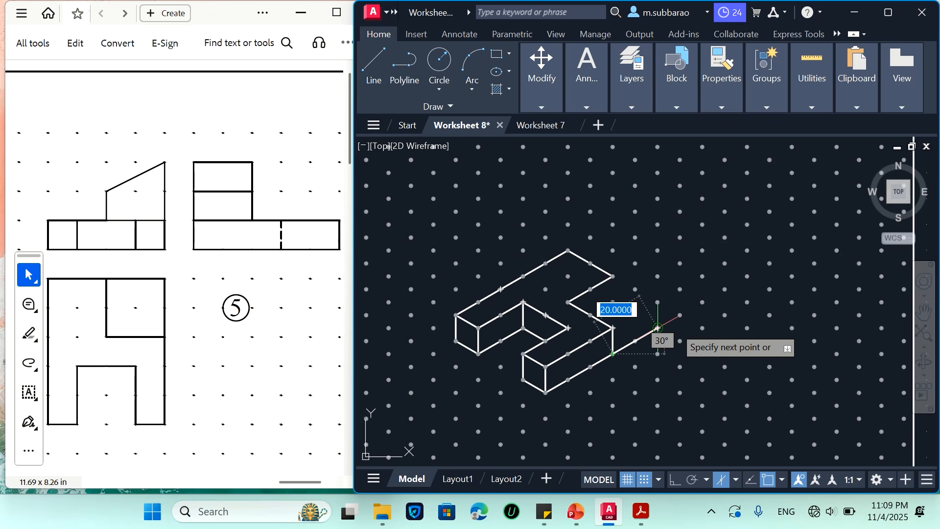
{"action": "left_click", "coordinate": [658, 302]}
{"action": "key", "text": "Return"}
{"action": "key", "text": "Return"}
{"action": "left_click", "coordinate": [657, 302]}
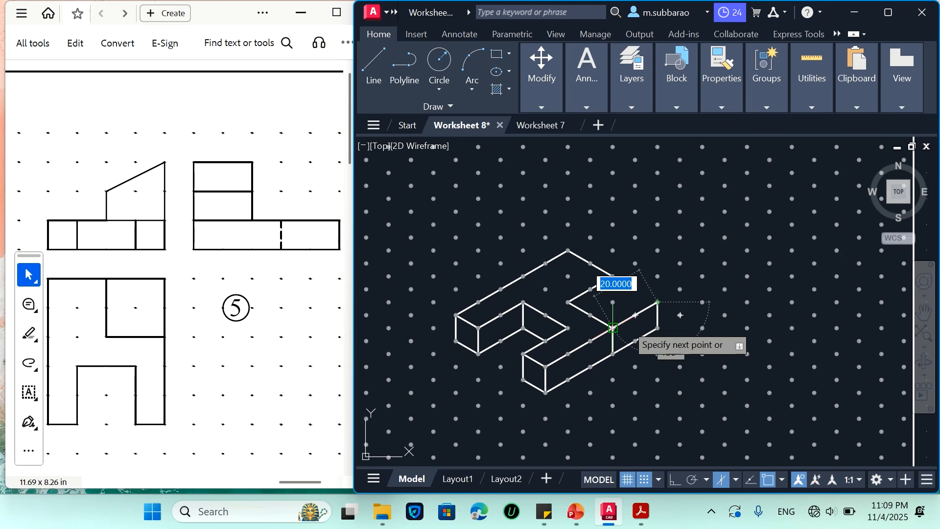
{"action": "left_click", "coordinate": [612, 328]}
{"action": "key", "text": "Return"}
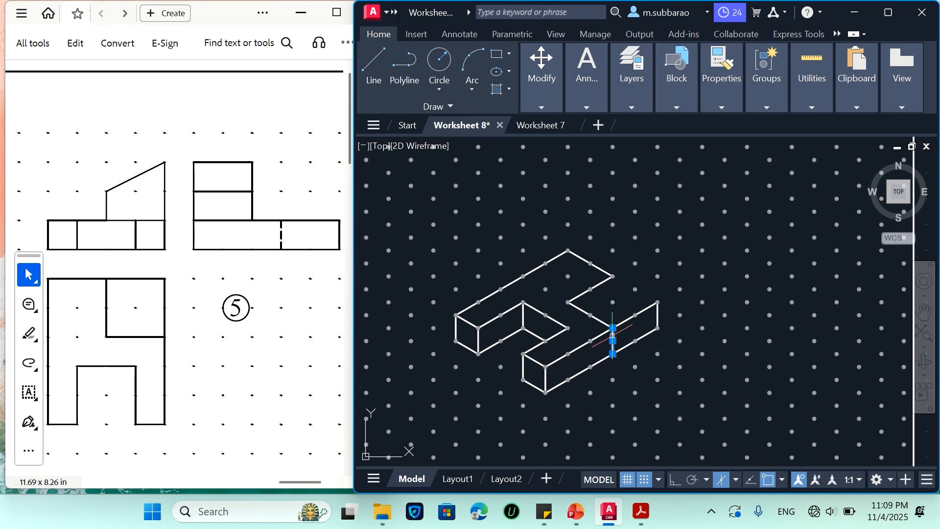
{"action": "key", "text": "Delete"}
Draw a 10-unit vertical edge upward from the raised block's front corner on the right side of the base
{"action": "key", "text": "l"}
{"action": "key", "text": "Return"}
{"action": "left_click", "coordinate": [613, 302]}
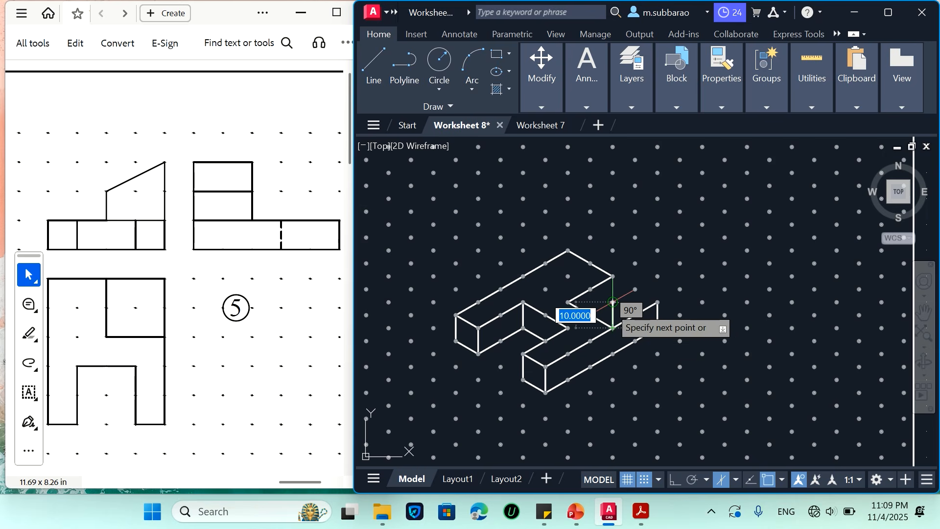
{"action": "key", "text": "Return"}
{"action": "key", "text": "Return"}
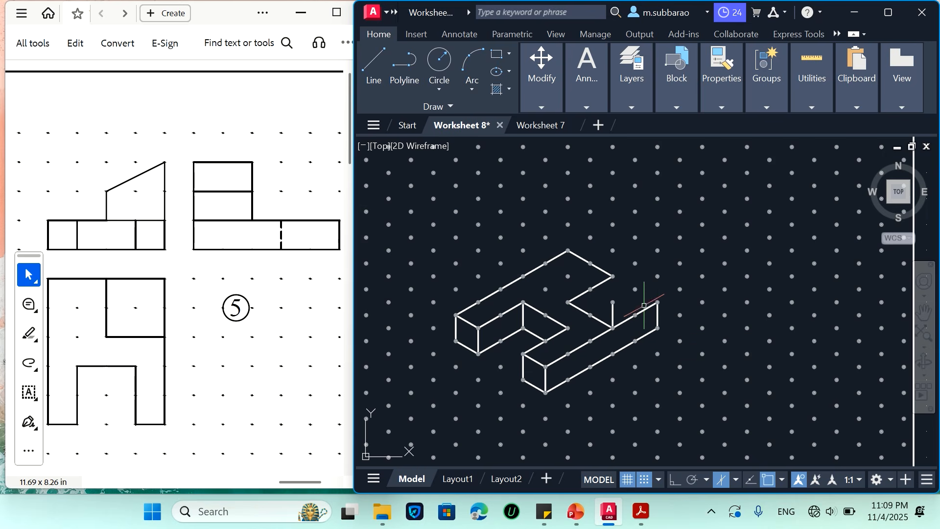
Draw the raised block's 20-unit rear right vertical edge and a sloped edge from its upper end to the front right vertical edge
{"action": "left_click", "coordinate": [658, 302]}
{"action": "left_click", "coordinate": [658, 250]}
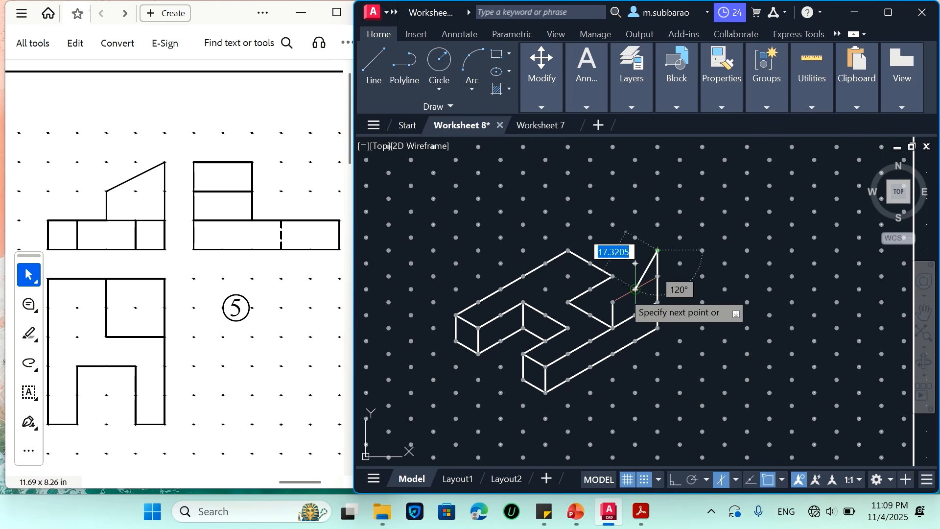
{"action": "left_click", "coordinate": [612, 302]}
{"action": "key", "text": "Return"}
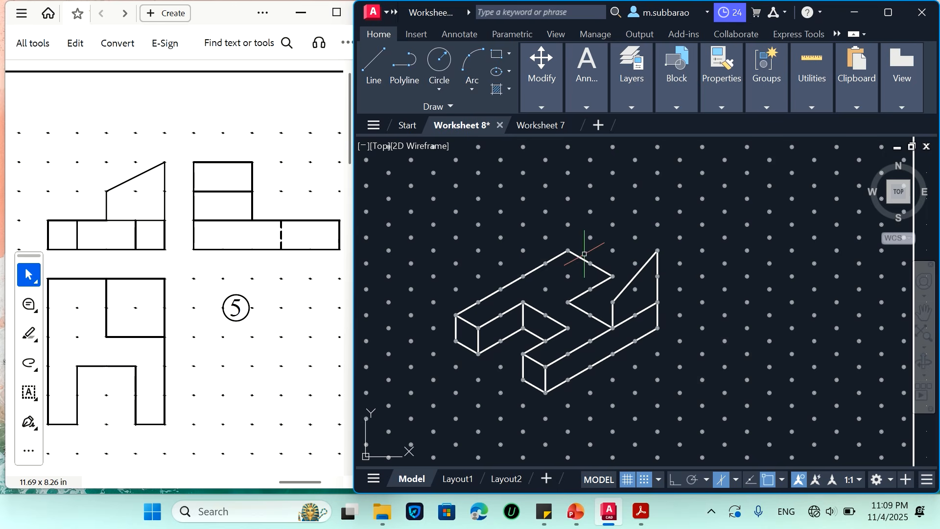
Complete the block's front face with a 20-unit top edge and a 10-unit left vertical edge, and delete the base edge hidden behind it
{"action": "key", "text": "Return"}
{"action": "left_click", "coordinate": [568, 276]}
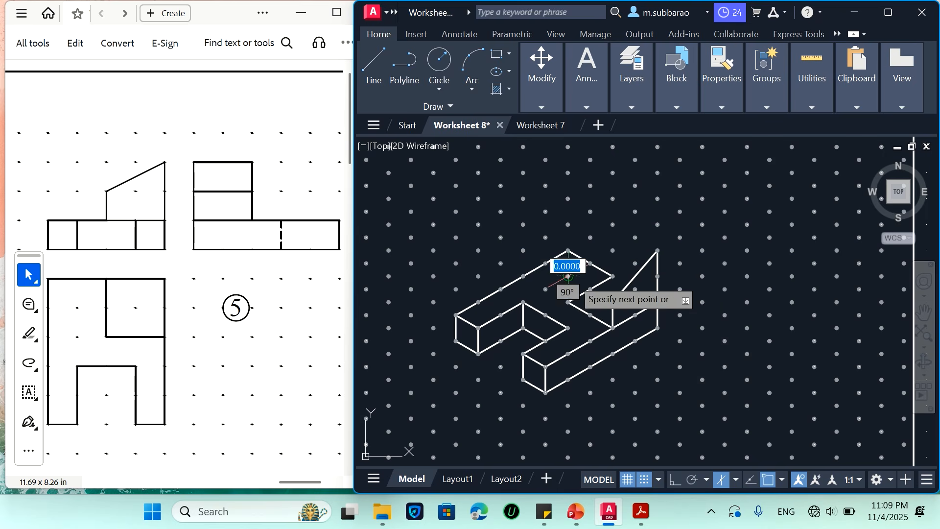
{"action": "left_click", "coordinate": [613, 302]}
{"action": "key", "text": "Return"}
{"action": "key", "text": "Return"}
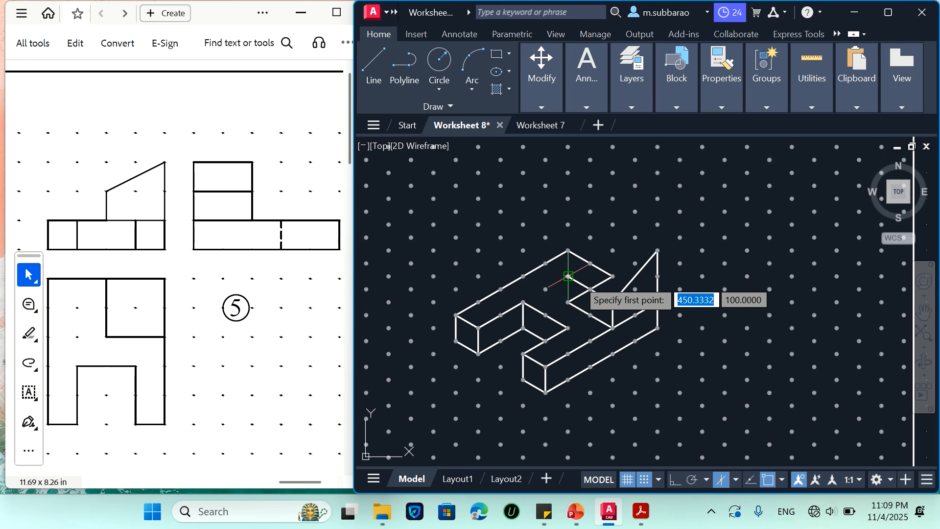
{"action": "left_click", "coordinate": [568, 276]}
{"action": "left_click", "coordinate": [568, 302]}
{"action": "key", "text": "Return"}
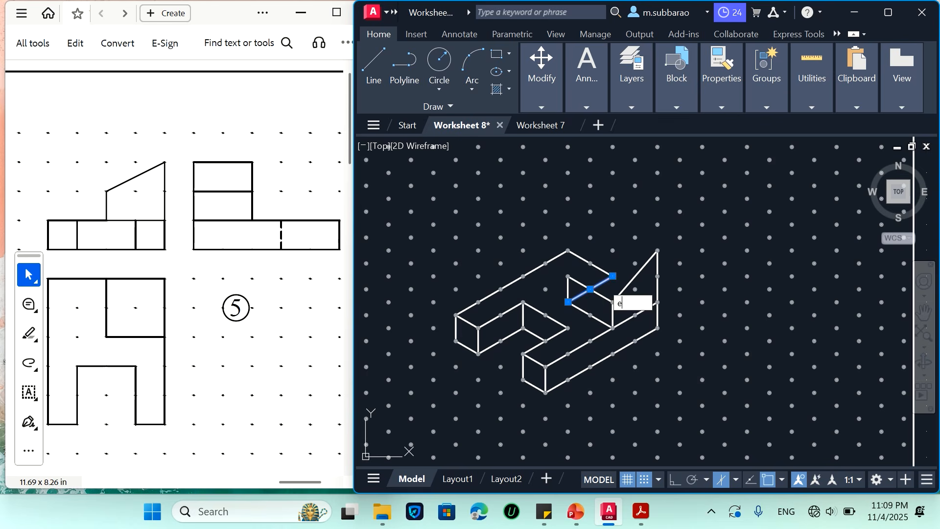
{"action": "key", "text": "Delete"}
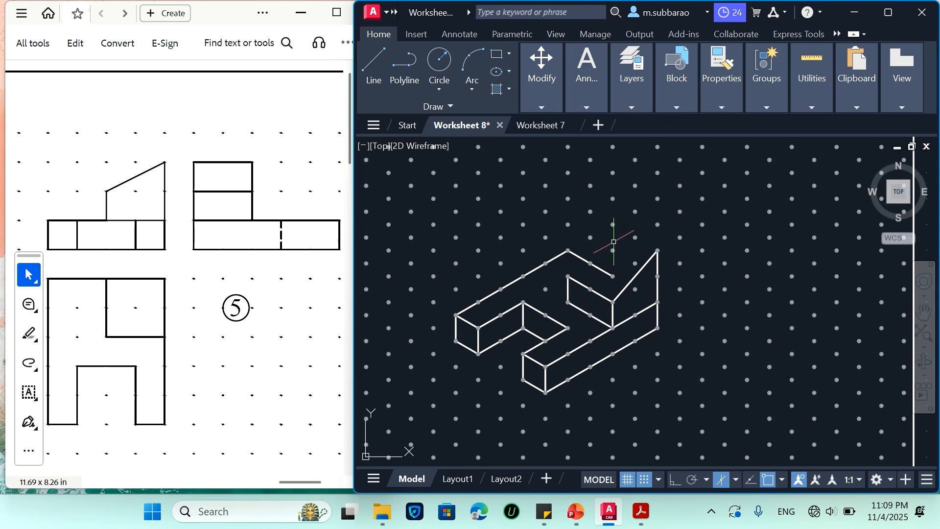
{"action": "type", "text": "co"}
{"action": "key", "text": "Return"}
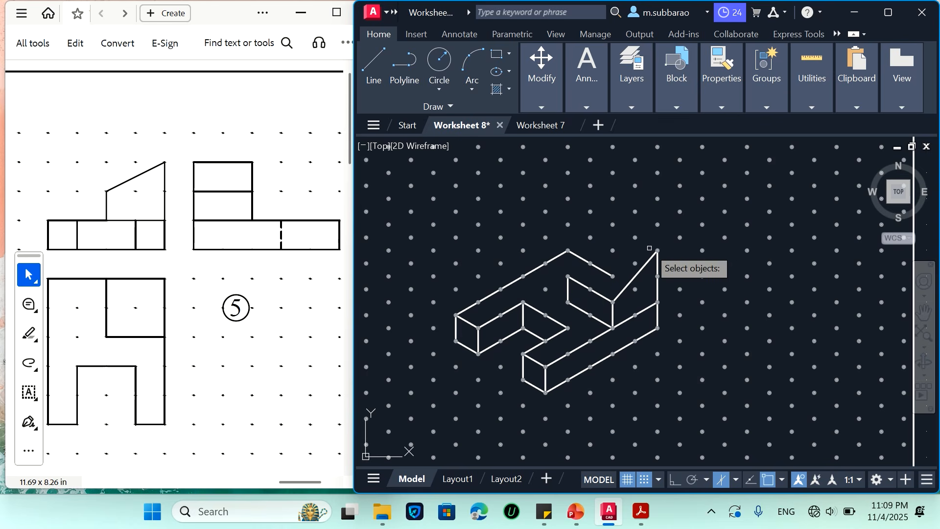
{"action": "key", "text": "Escape"}
Draw the block's 20-unit rear top edge and the sloped left edge down to its front left corner
{"action": "type", "text": "l"}
{"action": "key", "text": "Return"}
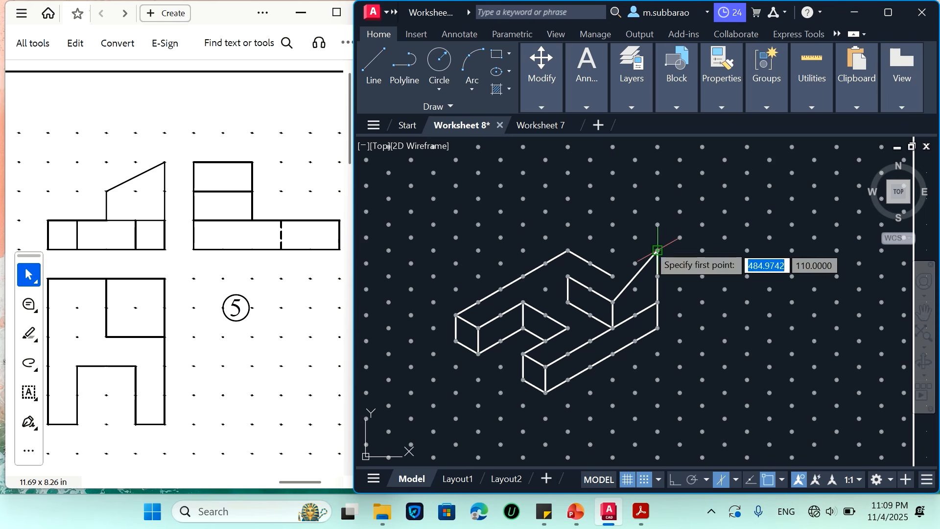
{"action": "left_click", "coordinate": [657, 250]}
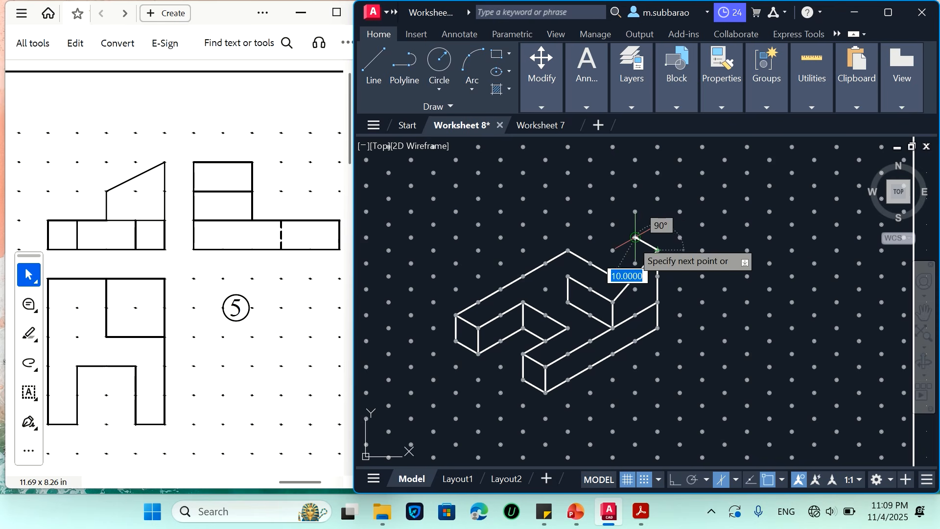
{"action": "left_click", "coordinate": [613, 224]}
{"action": "left_click", "coordinate": [568, 276]}
{"action": "key", "text": "Escape"}
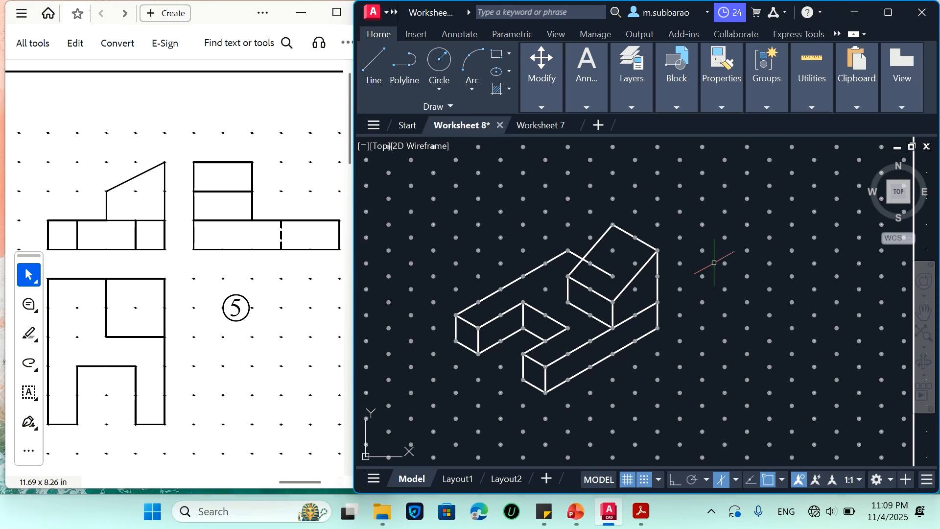
Trim the base's rear top edge where it passes behind the raised block, and delete the leftover segment inside the block
{"action": "type", "text": "tr"}
{"action": "key", "text": "Return"}
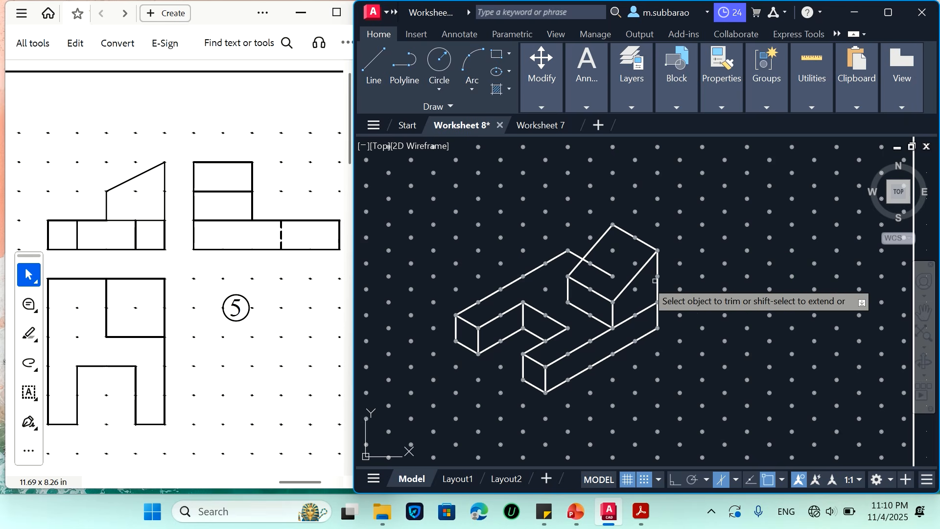
{"action": "scroll", "coordinate": [596, 263], "scroll_direction": "up", "scroll_amount": 5}
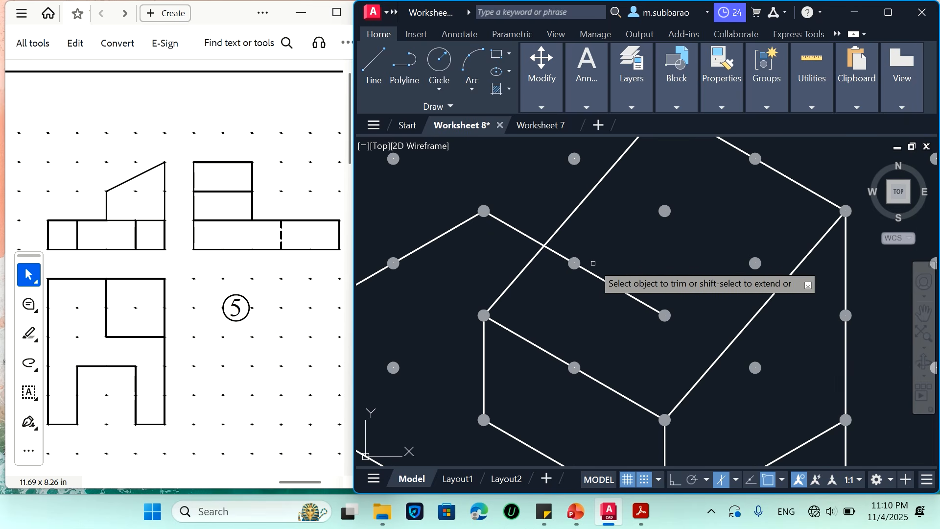
{"action": "left_click", "coordinate": [552, 248]}
{"action": "key", "text": "Escape"}
{"action": "left_click", "coordinate": [638, 275]}
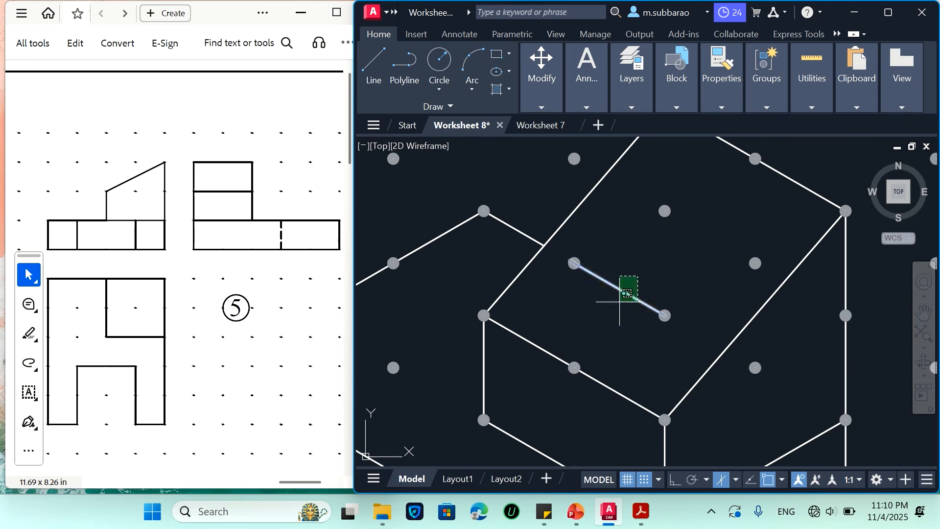
{"action": "left_click", "coordinate": [619, 302]}
{"action": "key", "text": "Delete"}
{"action": "scroll", "coordinate": [627, 295], "scroll_direction": "down", "scroll_amount": 3}
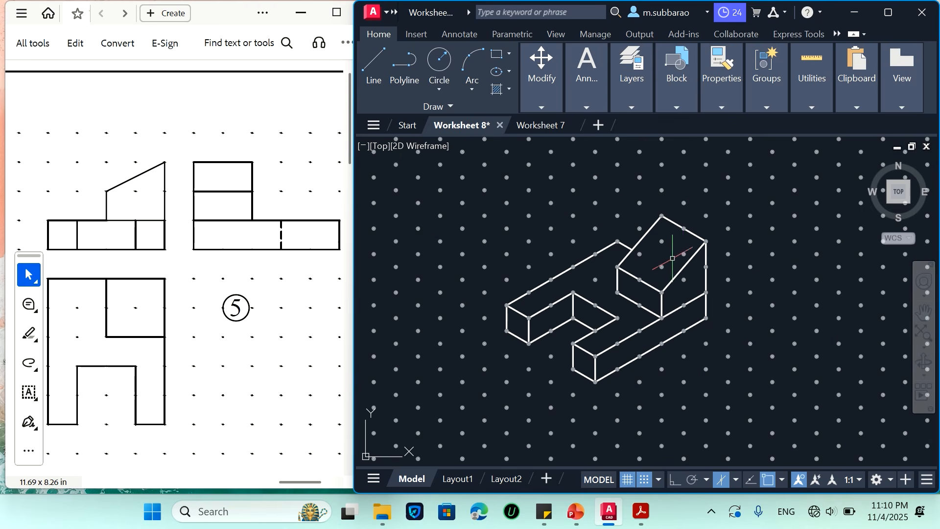
Delete the raised block's rear top edge, front top edge and both front-to-back sloped edges
{"action": "scroll", "coordinate": [665, 278], "scroll_direction": "up", "scroll_amount": 1}
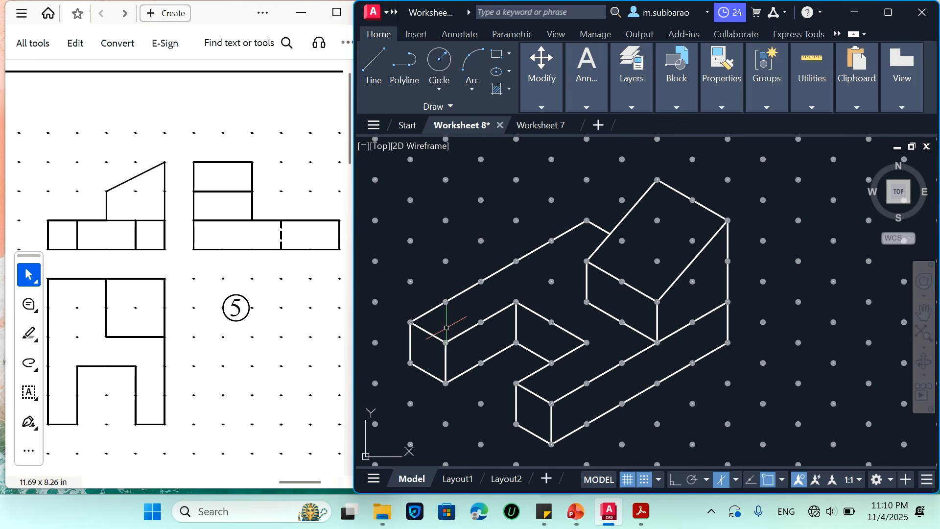
{"action": "scroll", "coordinate": [519, 320], "scroll_direction": "down", "scroll_amount": 2}
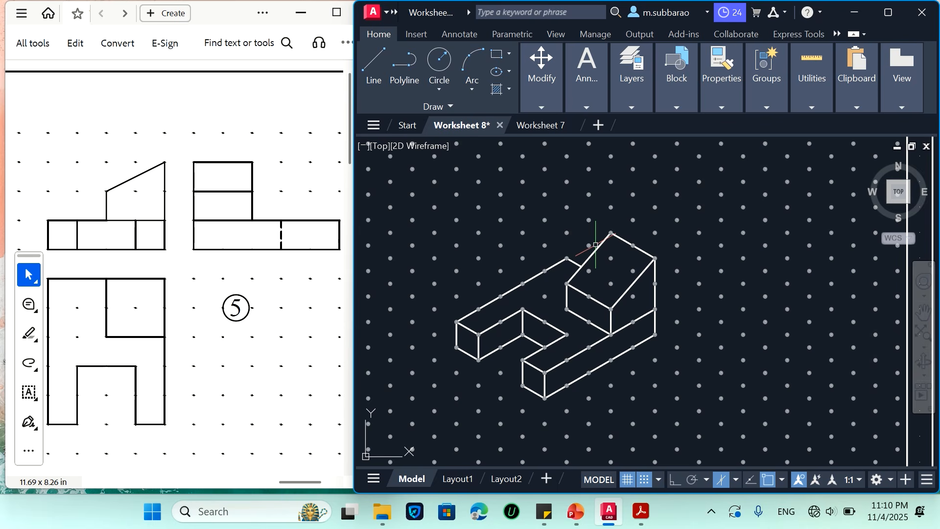
{"action": "left_click", "coordinate": [642, 204]}
{"action": "left_click", "coordinate": [598, 248]}
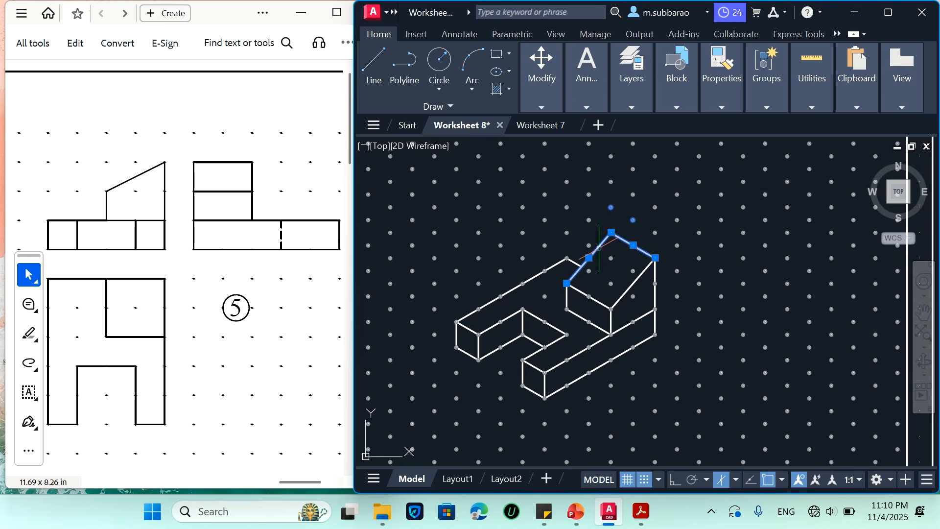
{"action": "key", "text": "Delete"}
{"action": "left_click", "coordinate": [605, 303]}
{"action": "key", "text": "Delete"}
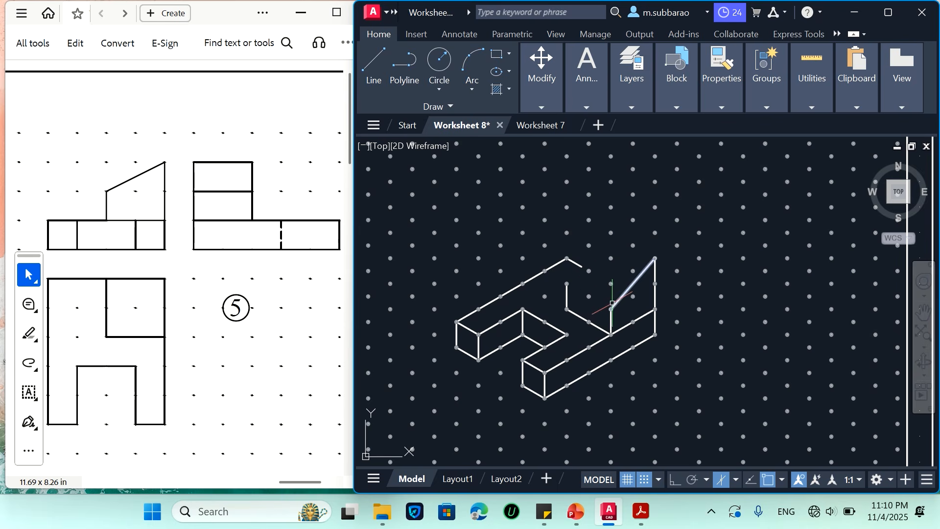
{"action": "left_click", "coordinate": [616, 303]}
{"action": "key", "text": "Delete"}
Extend the block's front right edge upward to 20 units and draw its top face sloping down to the left, with 20-unit side edges
{"action": "key", "text": "l"}
{"action": "key", "text": "Return"}
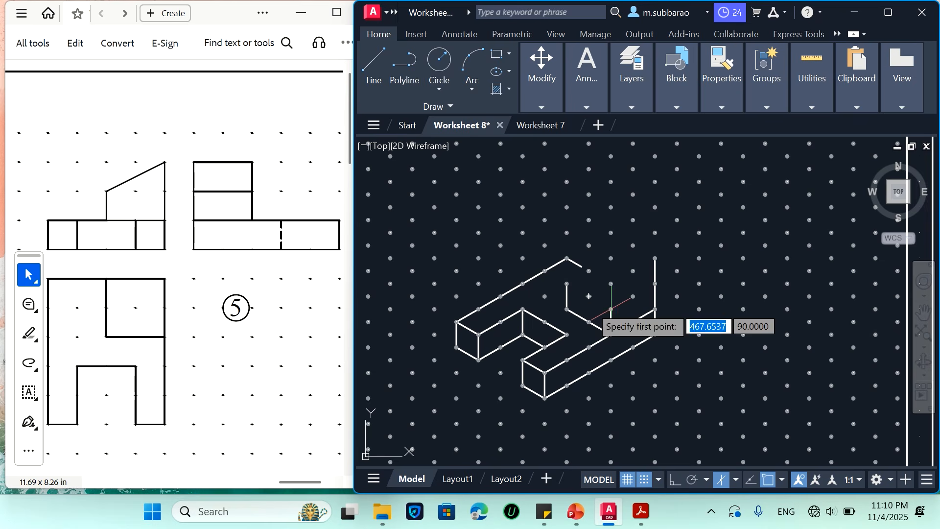
{"action": "left_click", "coordinate": [611, 283]}
{"action": "left_click", "coordinate": [566, 283]}
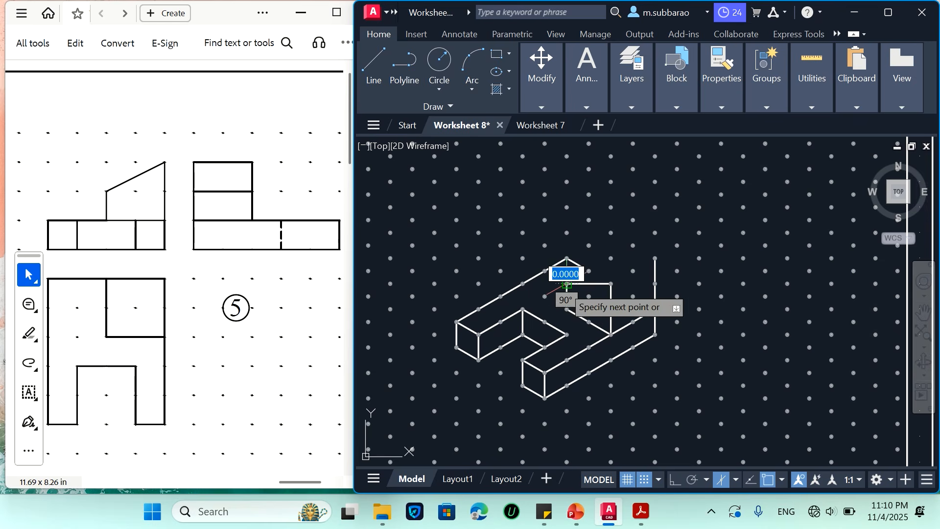
{"action": "left_click", "coordinate": [655, 258]}
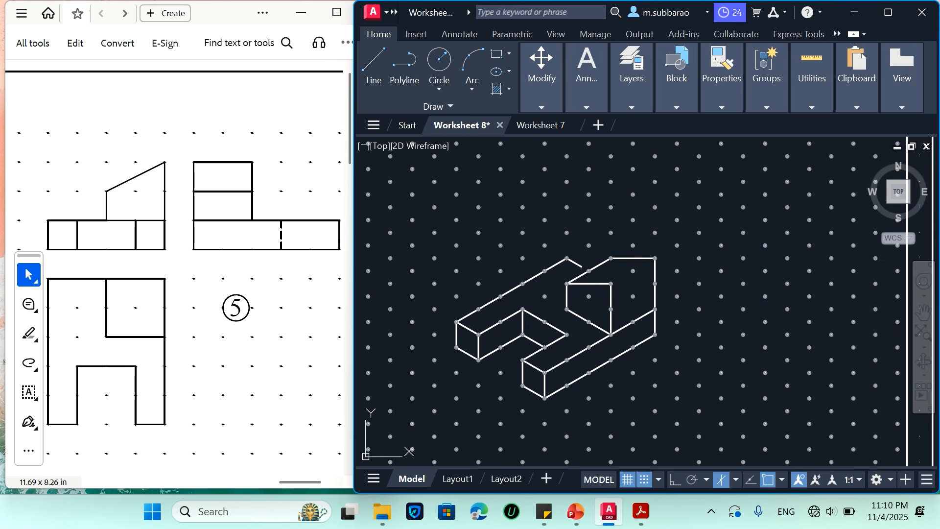
{"action": "left_click", "coordinate": [611, 283]}
{"action": "key", "text": "Escape"}
Draw a 10-unit edge from the base's rear left corner to the raised block's upper left edge
{"action": "key", "text": "Return"}
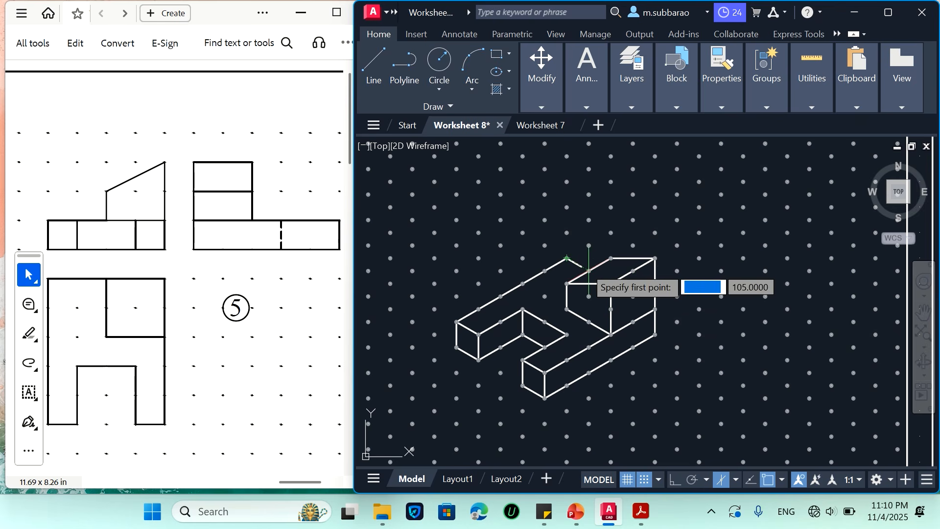
{"action": "scroll", "coordinate": [566, 258], "scroll_direction": "up", "scroll_amount": 4}
{"action": "left_click", "coordinate": [524, 232]}
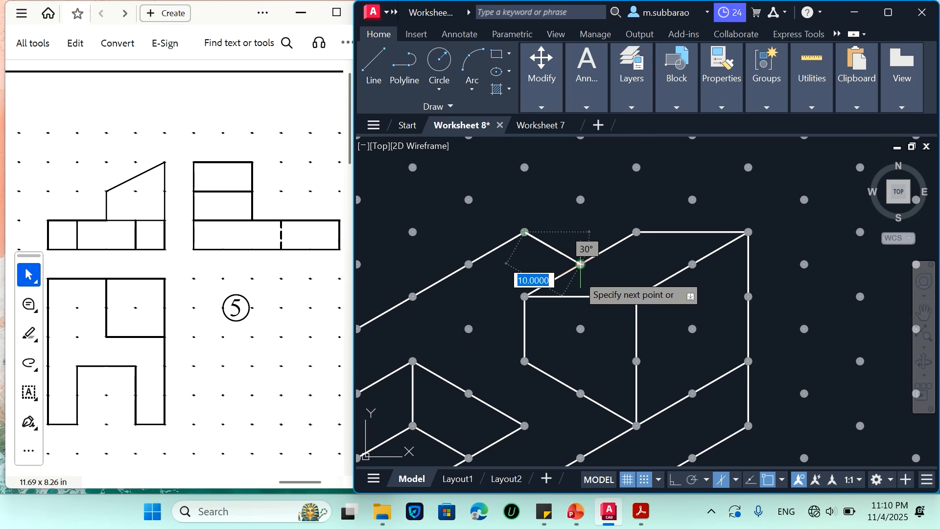
{"action": "left_click", "coordinate": [580, 264]}
{"action": "key", "text": "Escape"}
{"action": "scroll", "coordinate": [620, 261], "scroll_direction": "down", "scroll_amount": 4}
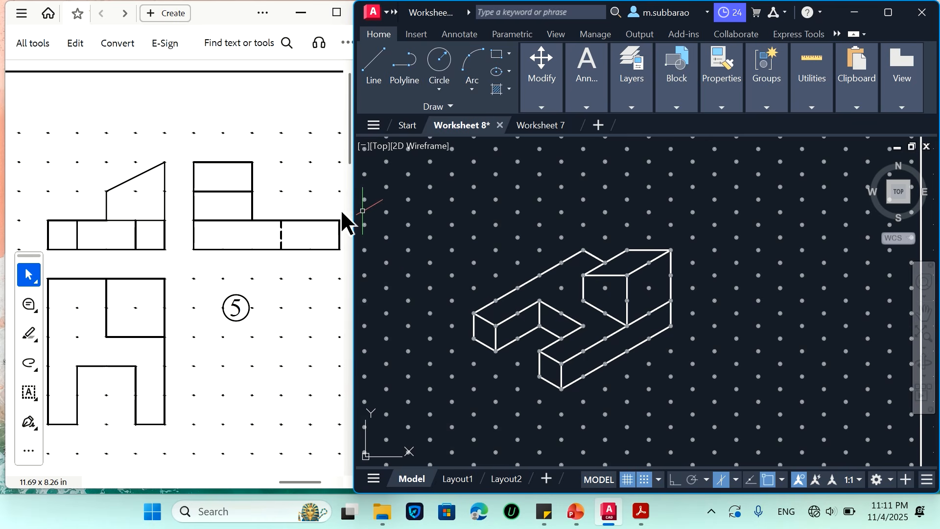
Locate problem 10 in the PDF worksheet and enlarge its three views to 200%
{"action": "scroll", "coordinate": [294, 217], "scroll_direction": "down", "scroll_amount": 3}
{"action": "scroll", "coordinate": [296, 215], "scroll_direction": "up", "scroll_amount": 2}
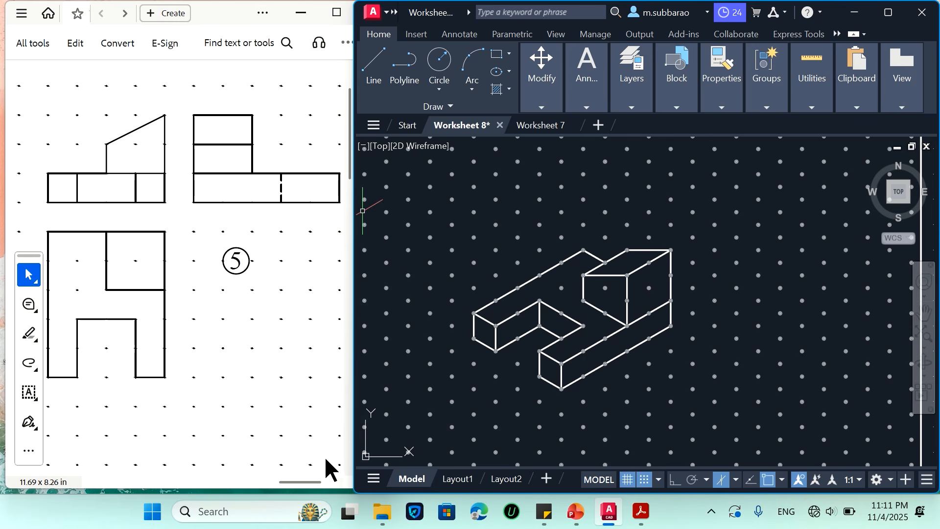
{"action": "scroll", "coordinate": [270, 308], "scroll_direction": "down", "scroll_amount": 3, "text": "ctrl"}
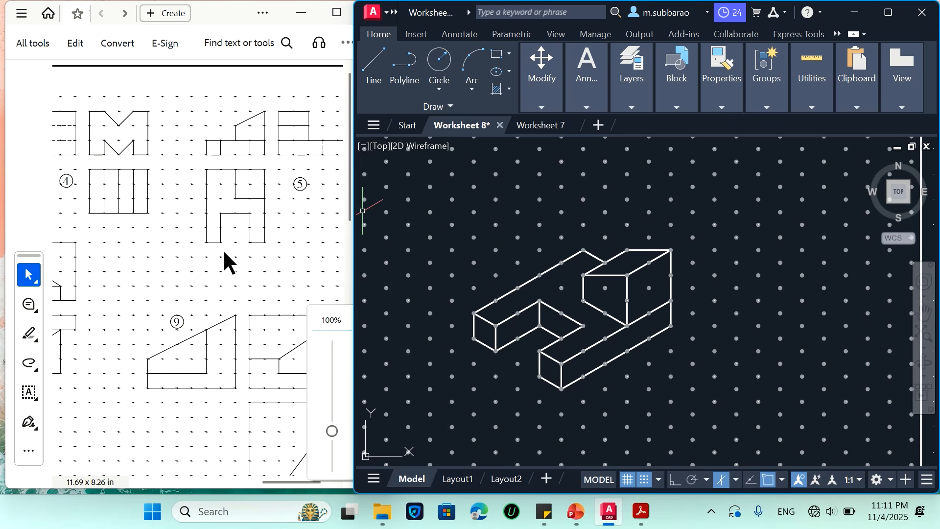
{"action": "scroll", "coordinate": [260, 259], "scroll_direction": "down", "scroll_amount": 2}
{"action": "left_click_drag", "start_coordinate": [285, 477], "coordinate": [129, 478]}
{"action": "scroll", "coordinate": [170, 351], "scroll_direction": "down", "scroll_amount": 8}
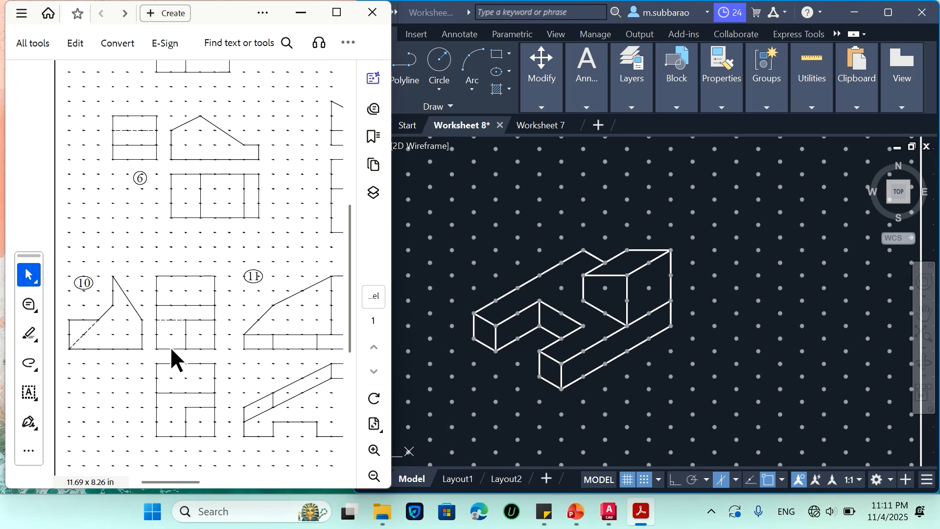
{"action": "scroll", "coordinate": [158, 337], "scroll_direction": "up", "scroll_amount": 2, "text": "ctrl"}
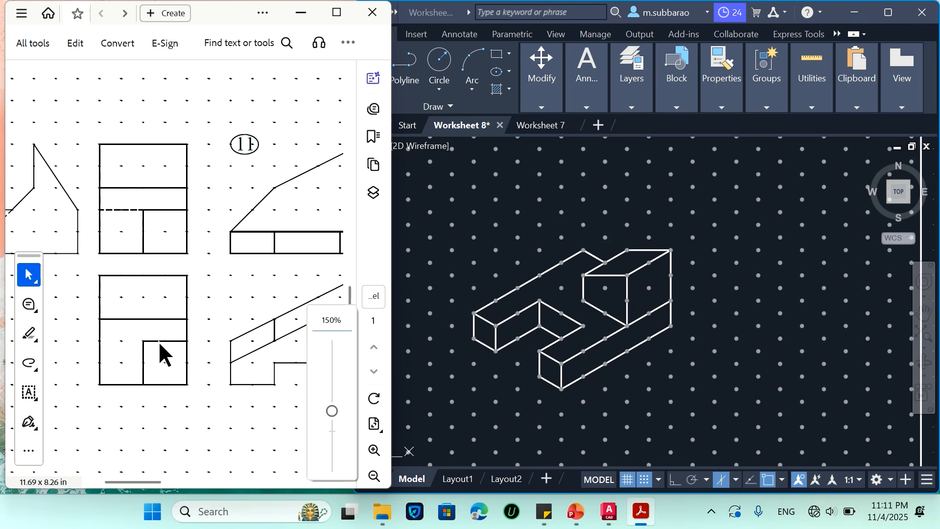
{"action": "left_click_drag", "start_coordinate": [148, 482], "coordinate": [98, 483]}
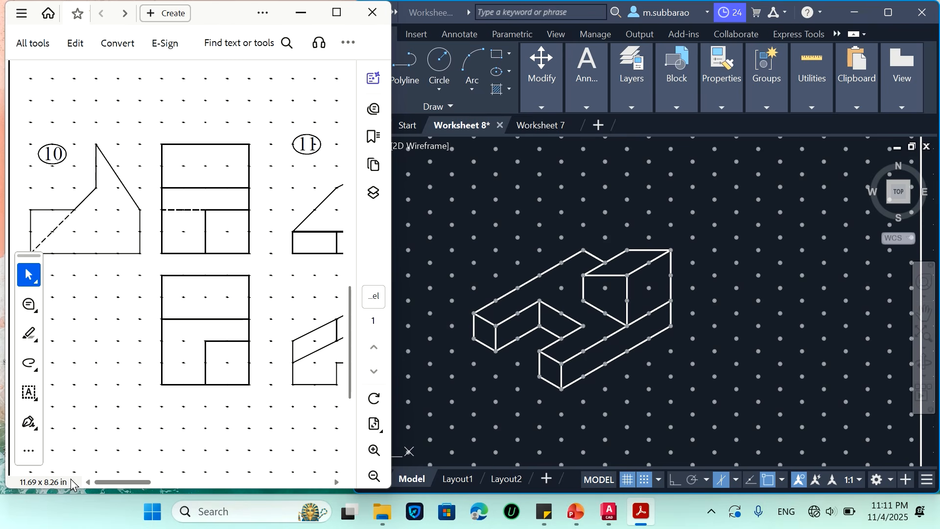
{"action": "scroll", "coordinate": [107, 271], "scroll_direction": "up", "scroll_amount": 1, "text": "ctrl"}
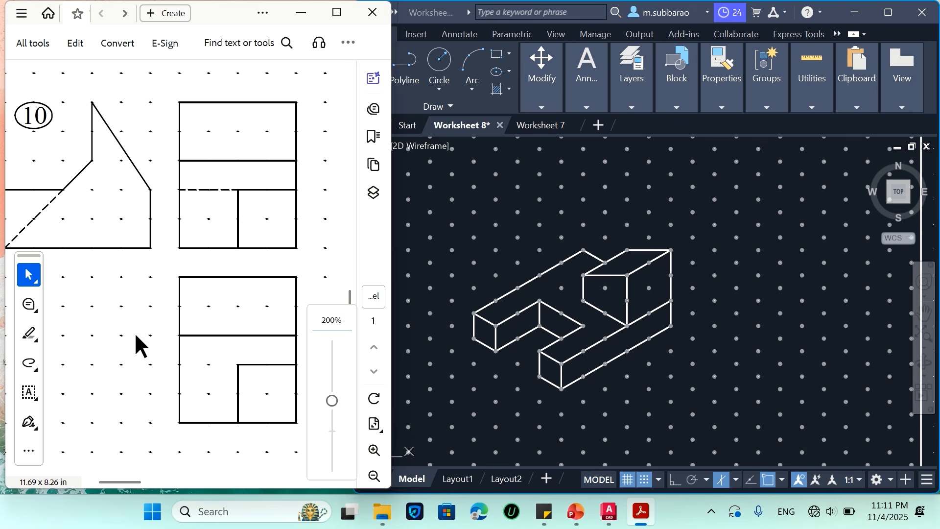
{"action": "left_click_drag", "start_coordinate": [130, 482], "coordinate": [123, 483]}
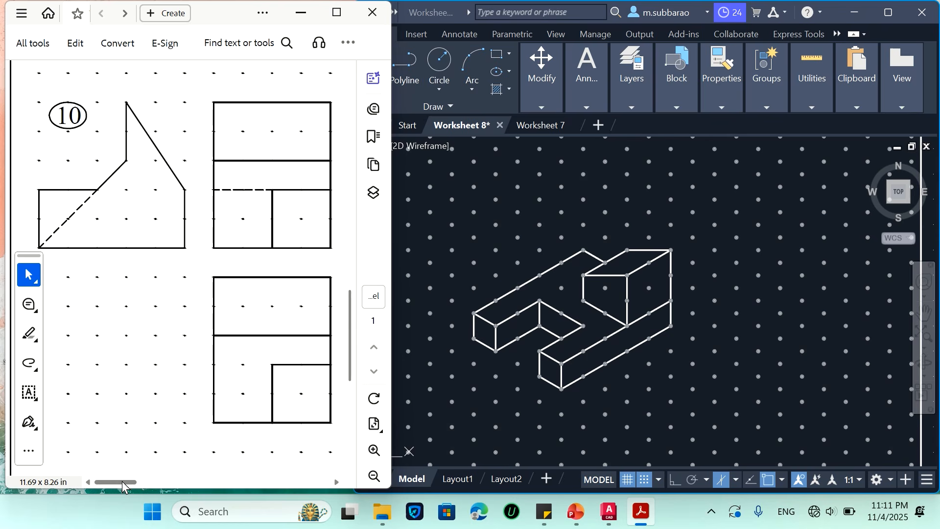
Move the finished problem 5 isometric drawing out of the sheet frame onto the dot grid below it
{"action": "scroll", "coordinate": [497, 286], "scroll_direction": "down", "scroll_amount": 5}
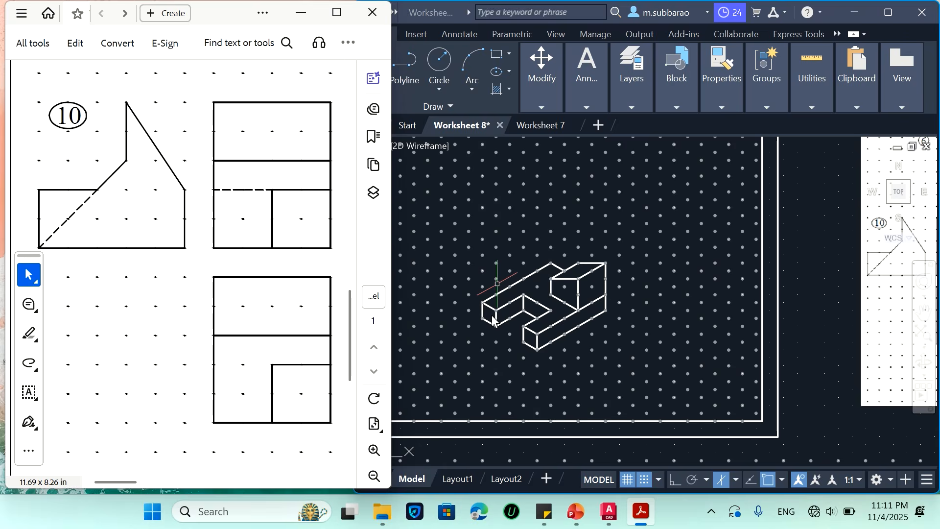
{"action": "scroll", "coordinate": [529, 319], "scroll_direction": "down", "scroll_amount": 5}
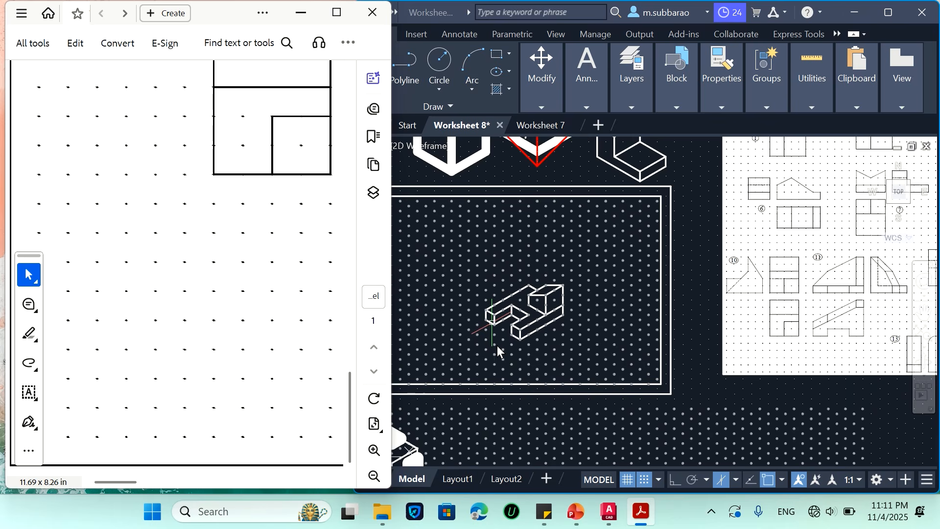
{"action": "left_click", "coordinate": [566, 281]}
{"action": "key", "text": "Return"}
{"action": "type", "text": "m"}
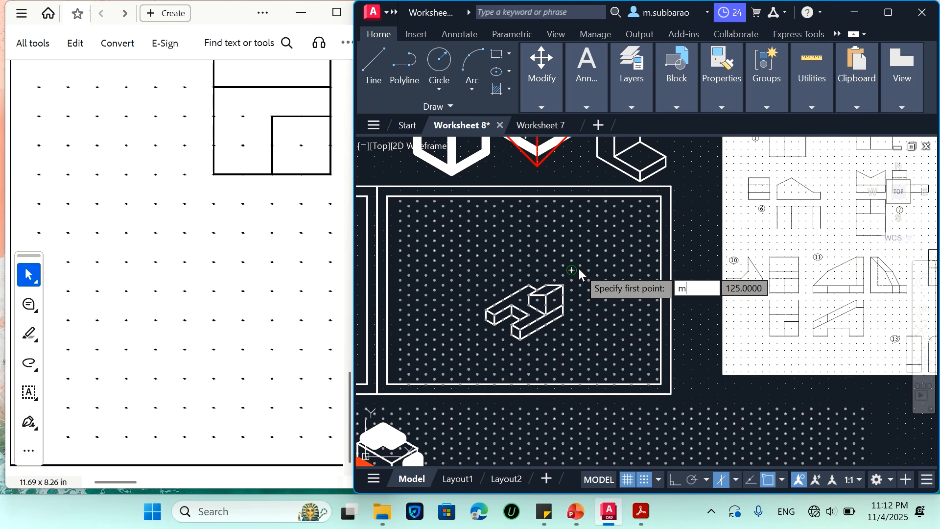
{"action": "key", "text": "Return"}
{"action": "left_click", "coordinate": [597, 251]}
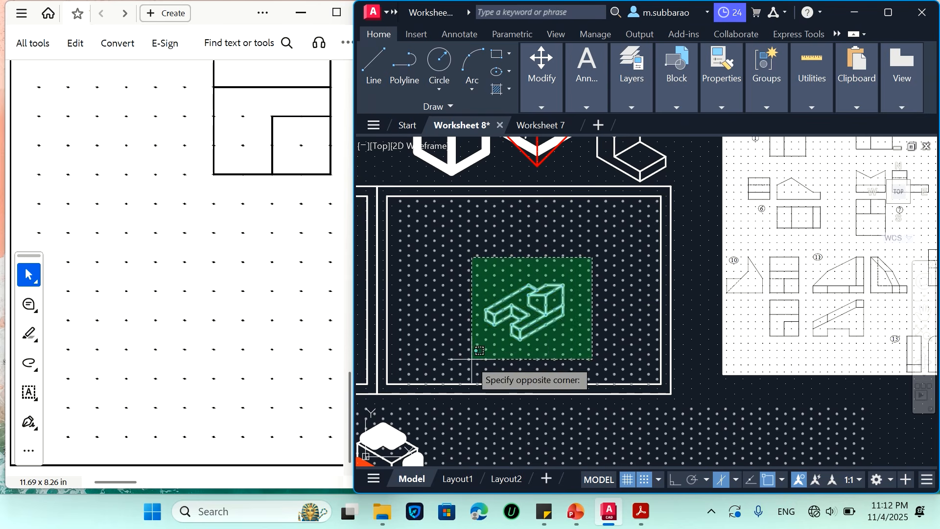
{"action": "left_click", "coordinate": [472, 349]}
{"action": "key", "text": "Return"}
{"action": "left_click", "coordinate": [494, 323]}
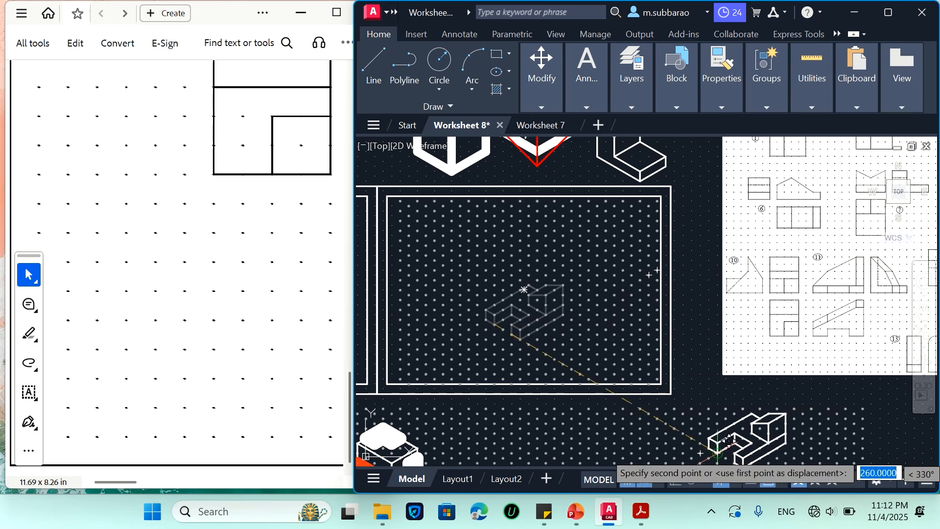
{"action": "left_click", "coordinate": [760, 438]}
{"action": "key", "text": "Return"}
Start problem 10 with a 50-unit base edge rising at 30° and a 20-unit vertical edge at its far end
{"action": "scroll", "coordinate": [493, 325], "scroll_direction": "up", "scroll_amount": 3}
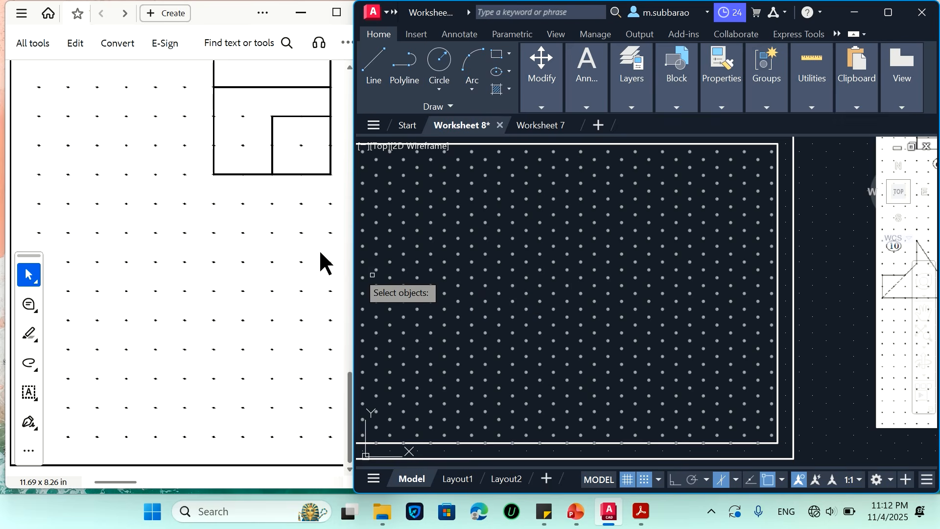
{"action": "scroll", "coordinate": [216, 246], "scroll_direction": "up", "scroll_amount": 1}
{"action": "scroll", "coordinate": [216, 247], "scroll_direction": "up", "scroll_amount": 9}
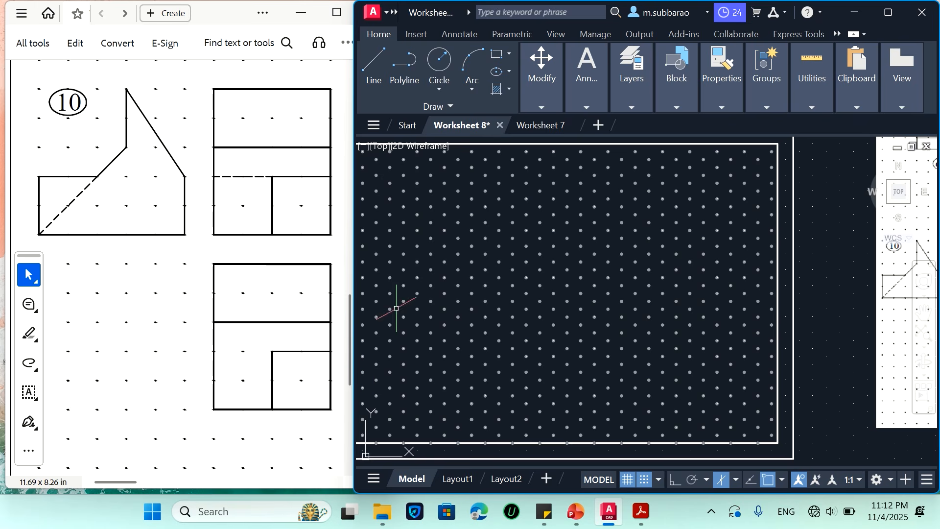
{"action": "type", "text": "l"}
{"action": "key", "text": "Return"}
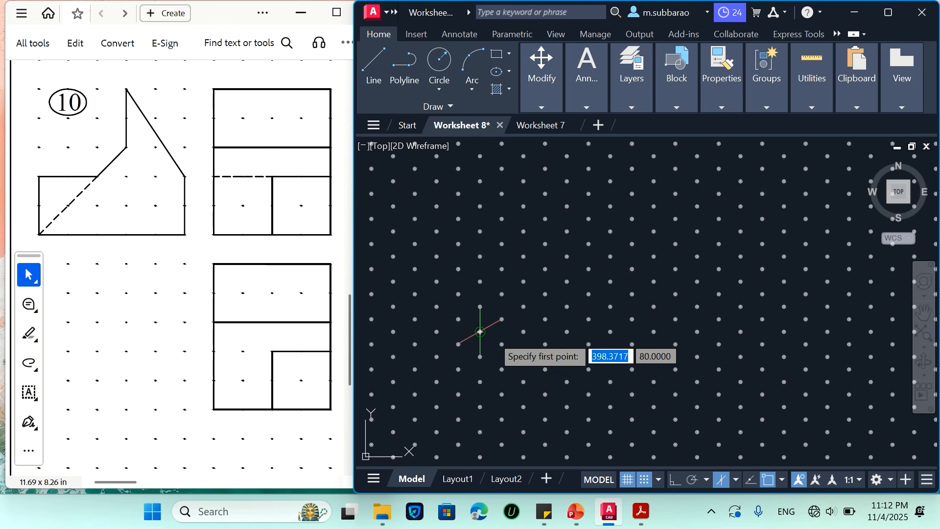
{"action": "left_click", "coordinate": [480, 331]}
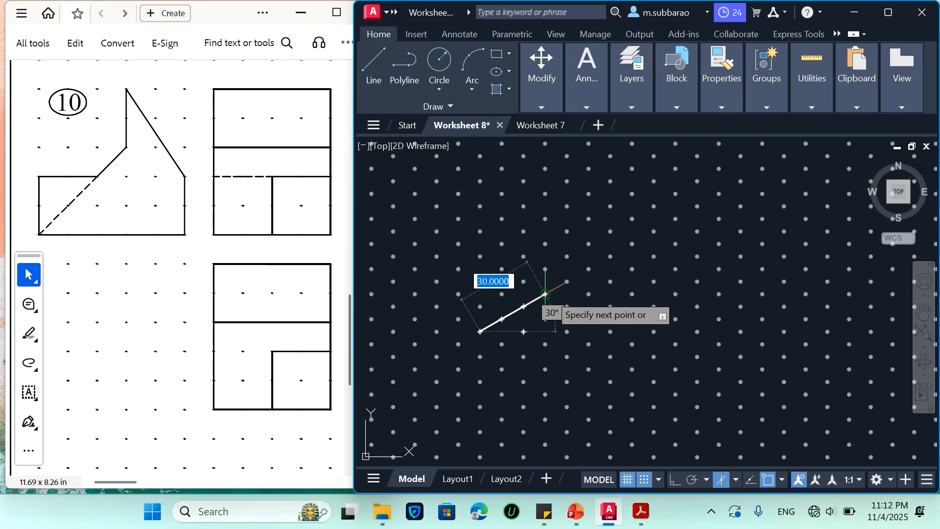
{"action": "left_click", "coordinate": [588, 268]}
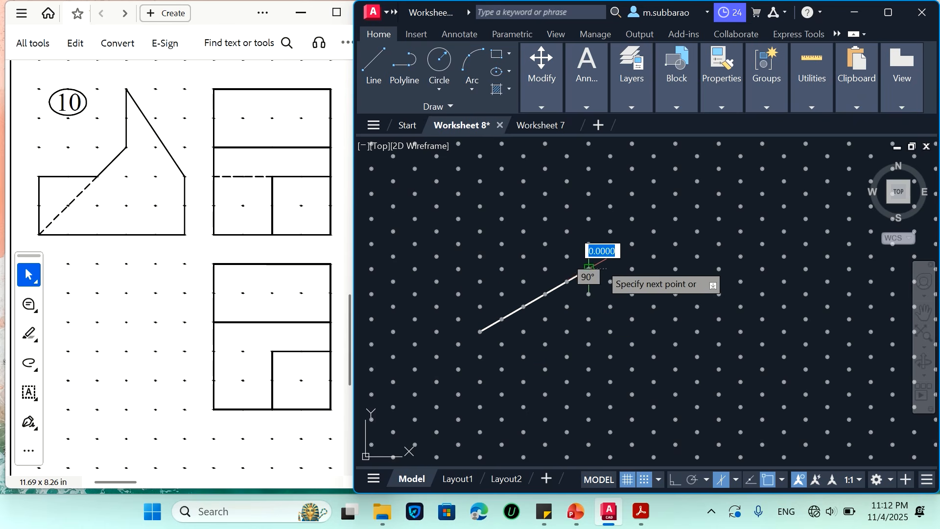
{"action": "left_click", "coordinate": [589, 218]}
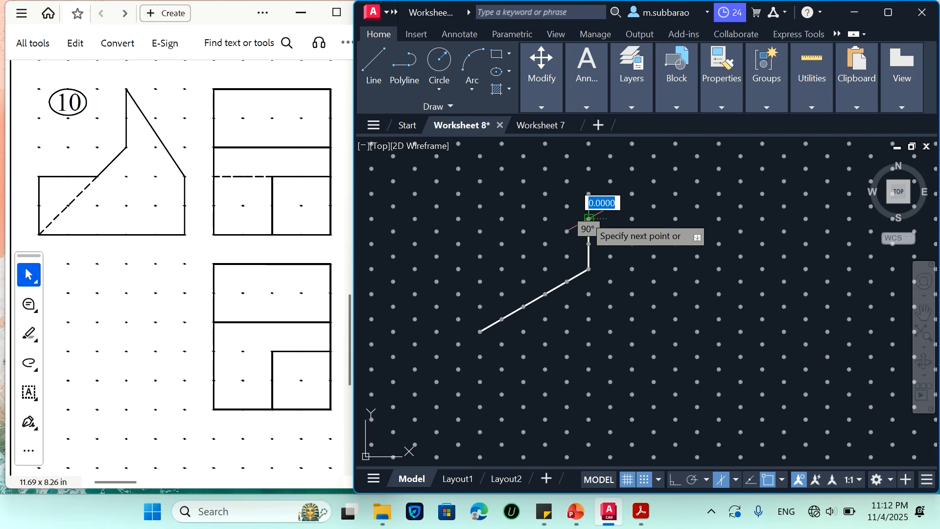
{"action": "key", "text": "Return"}
{"action": "key", "text": "Return"}
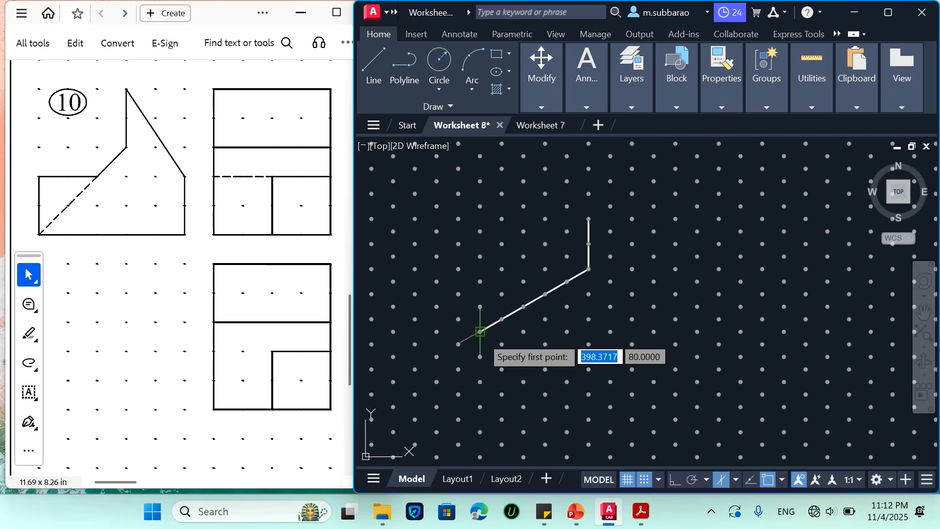
Complete the side profile with a 20-unit front edge, 20-unit step top, short upward slope, 20-unit vertical and slope down to the rear edge
{"action": "left_click", "coordinate": [480, 331]}
{"action": "left_click", "coordinate": [480, 281]}
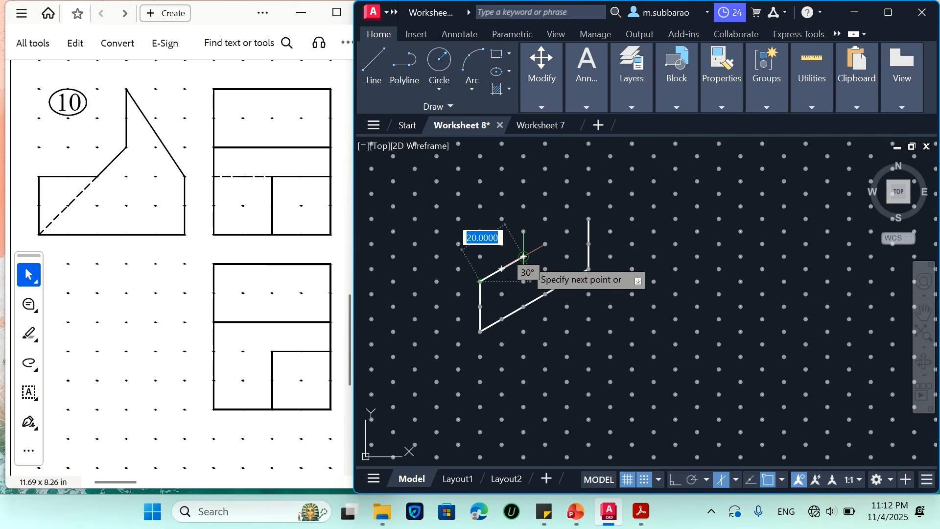
{"action": "left_click", "coordinate": [523, 256]}
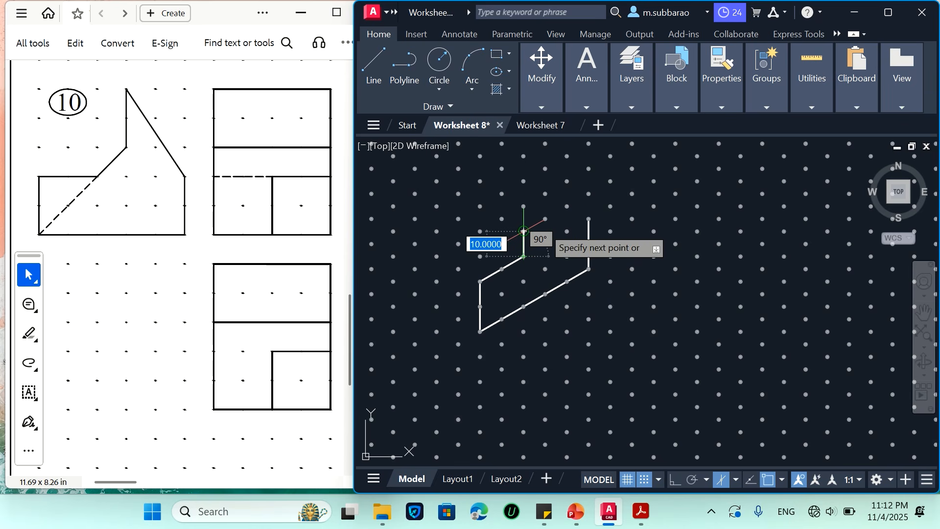
{"action": "scroll", "coordinate": [546, 222], "scroll_direction": "up", "scroll_amount": 2}
{"action": "scroll", "coordinate": [545, 225], "scroll_direction": "up", "scroll_amount": 2}
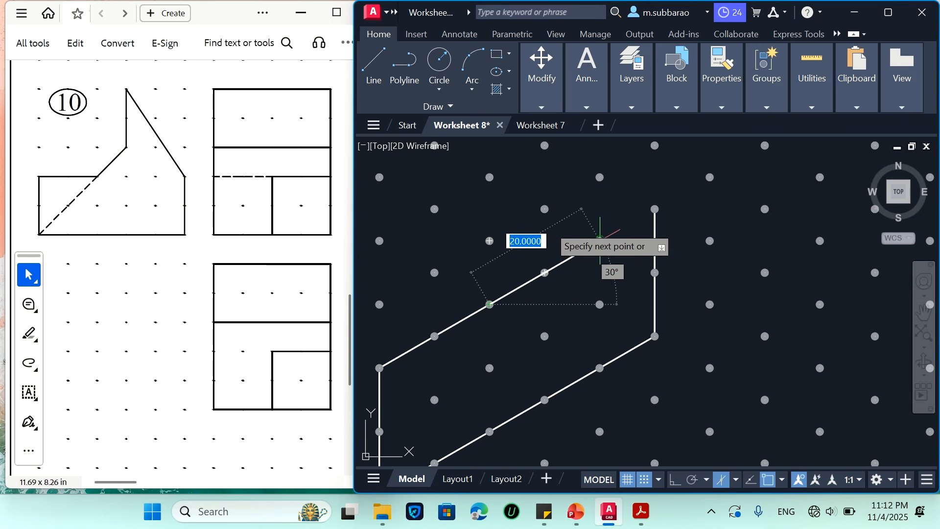
{"action": "left_click", "coordinate": [544, 209]}
{"action": "scroll", "coordinate": [536, 279], "scroll_direction": "down", "scroll_amount": 2}
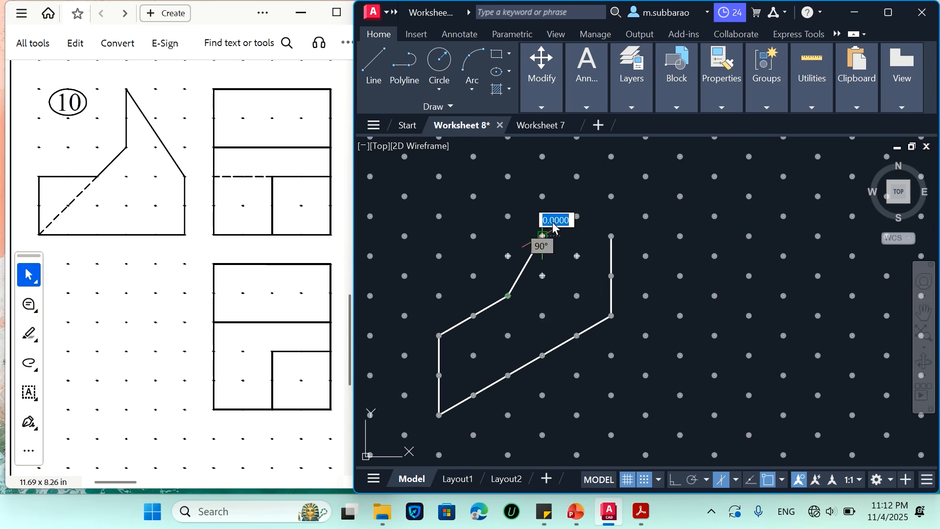
{"action": "left_click", "coordinate": [542, 156]}
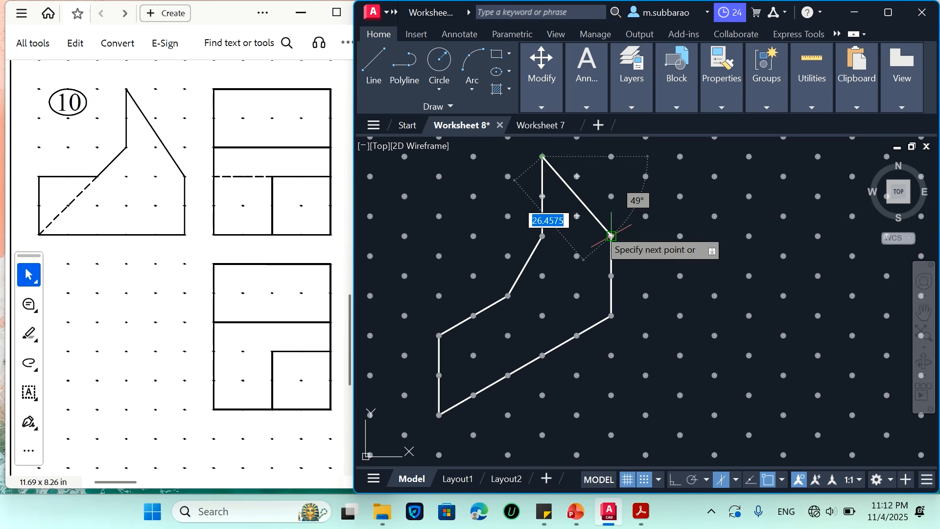
{"action": "left_click", "coordinate": [611, 236]}
{"action": "key", "text": "Escape"}
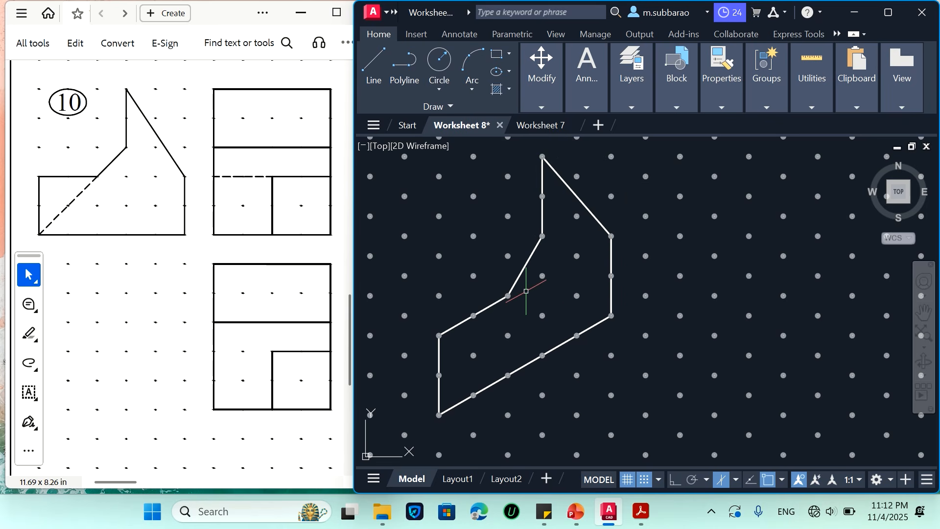
Draw a 40-unit edge at 150° from the point where the profile's short slope meets the upper vertical edge
{"action": "scroll", "coordinate": [544, 286], "scroll_direction": "down", "scroll_amount": 4}
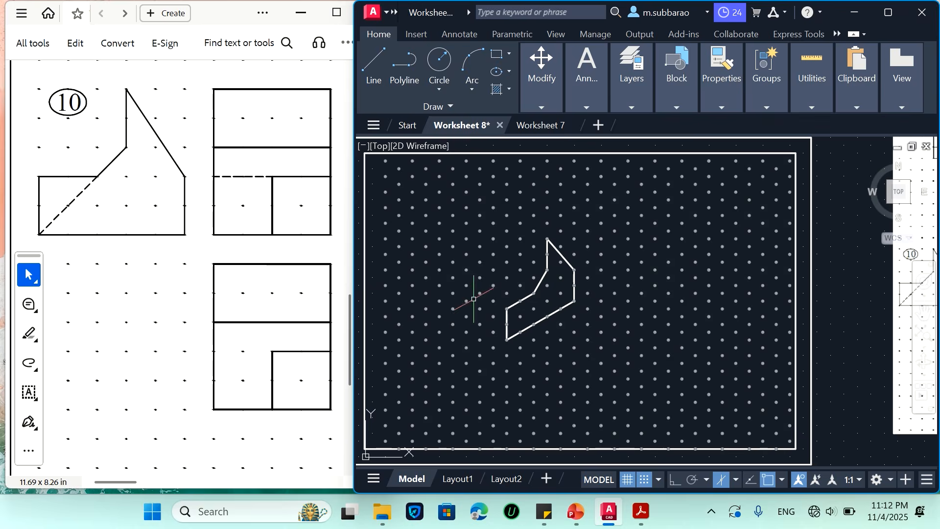
{"action": "scroll", "coordinate": [382, 330], "scroll_direction": "up", "scroll_amount": 2}
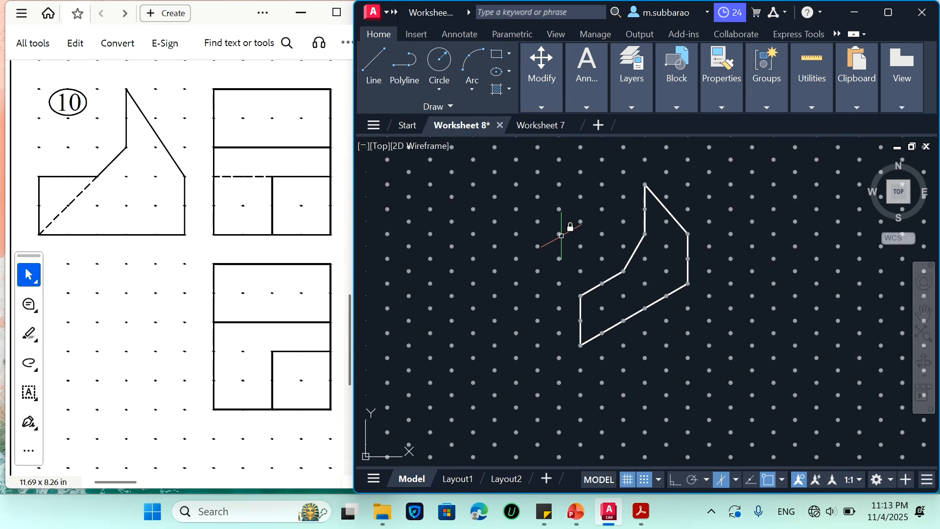
{"action": "key", "text": "l"}
{"action": "key", "text": "Return"}
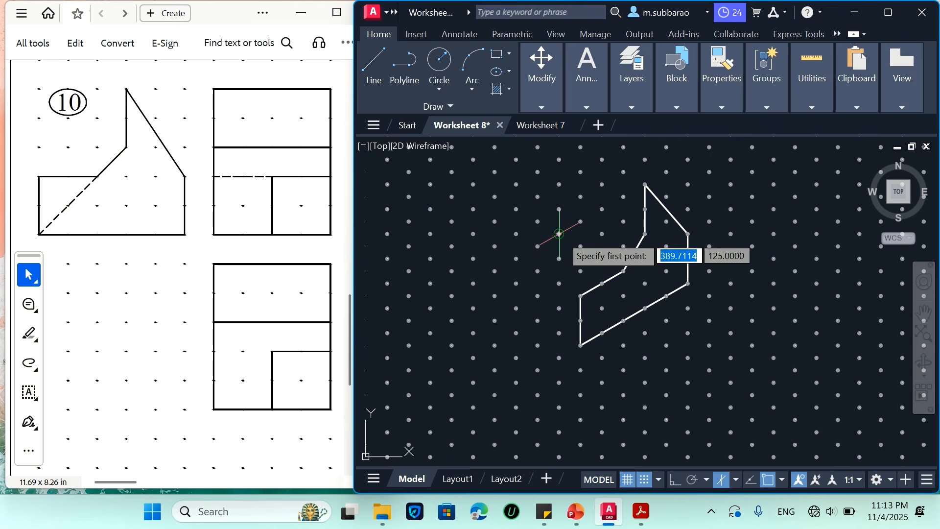
{"action": "left_click", "coordinate": [644, 234]}
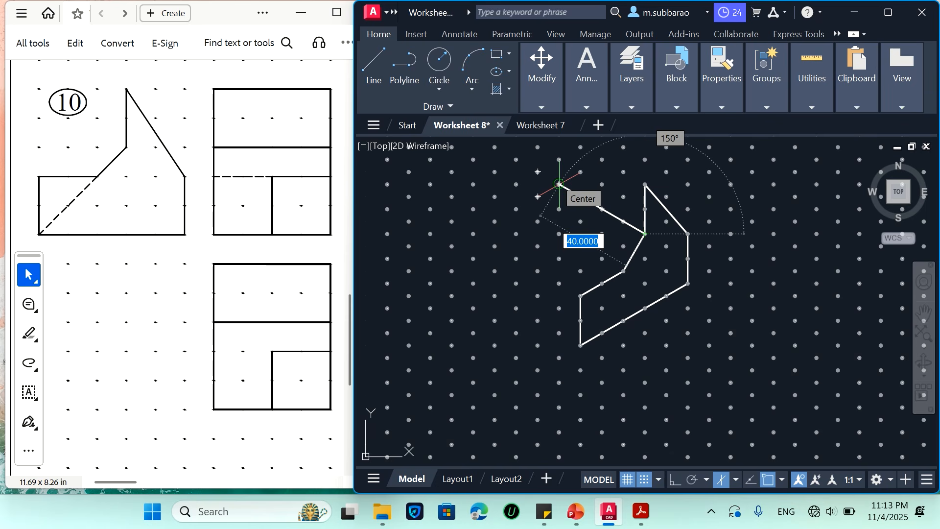
{"action": "left_click", "coordinate": [559, 184]}
{"action": "key", "text": "Return"}
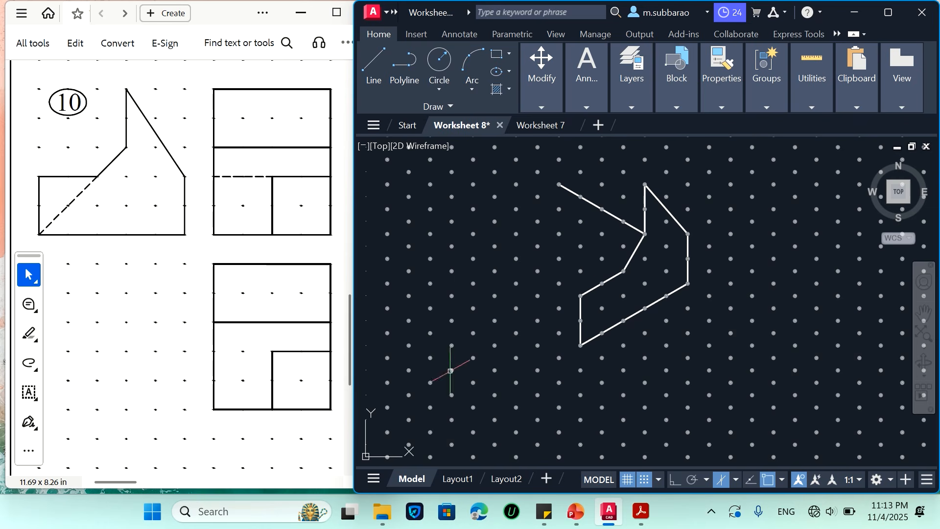
Draw the remaining three edges of the front step's 20 by 20-unit top face
{"action": "key", "text": "Return"}
{"action": "left_click", "coordinate": [623, 270]}
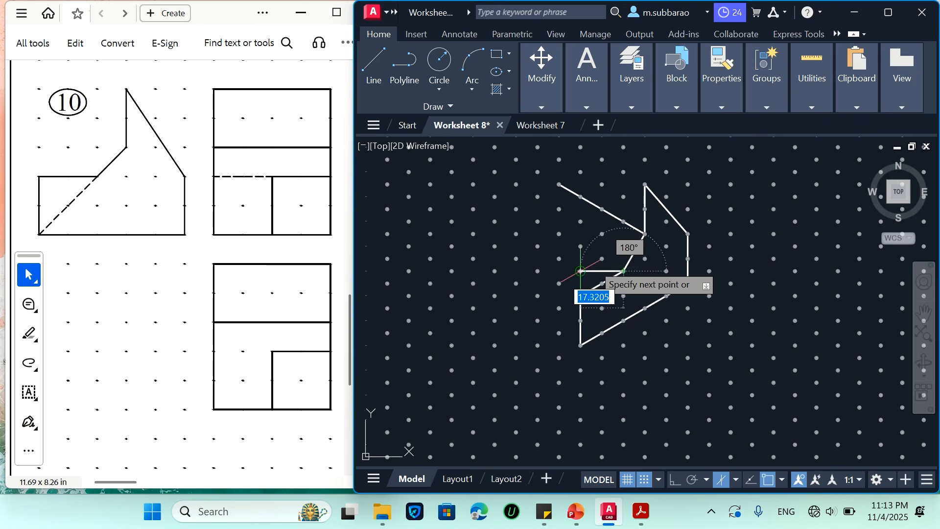
{"action": "left_click", "coordinate": [580, 246]}
{"action": "left_click", "coordinate": [537, 271]}
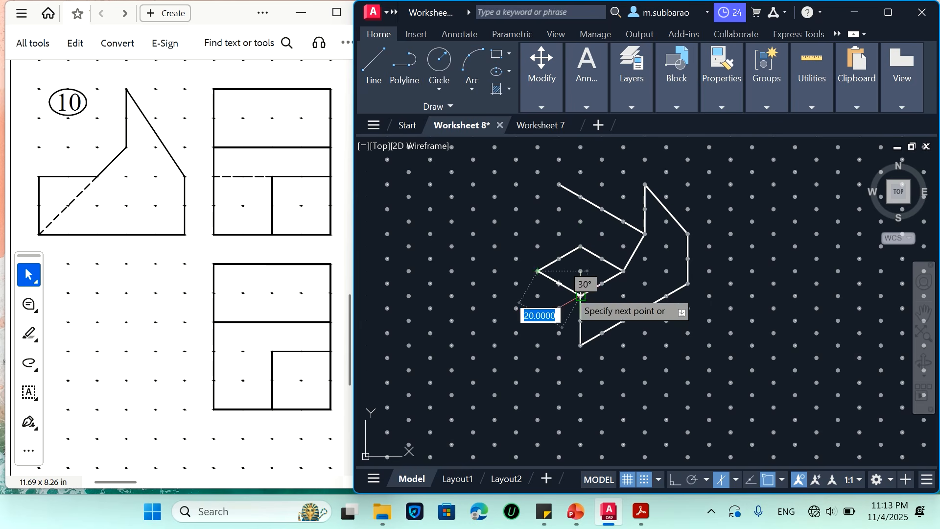
{"action": "left_click", "coordinate": [580, 295]}
{"action": "key", "text": "Return"}
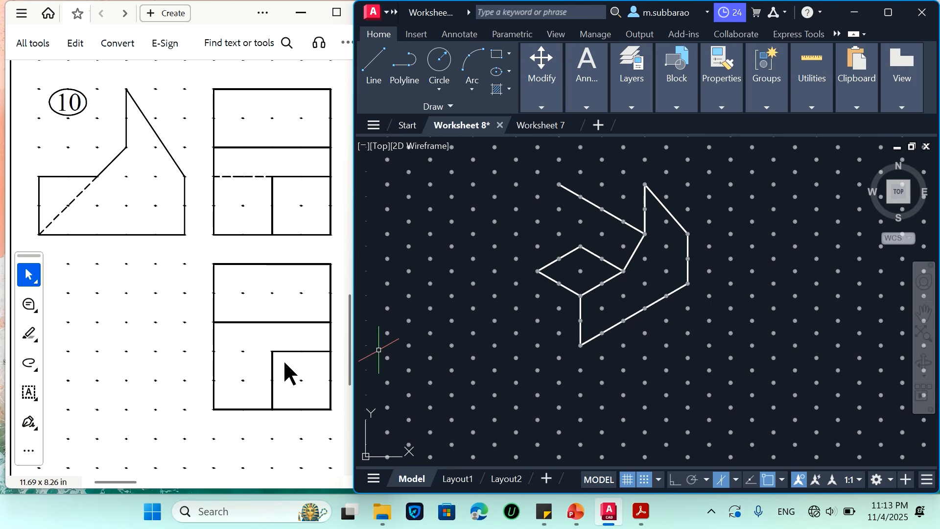
{"action": "key", "text": "Return"}
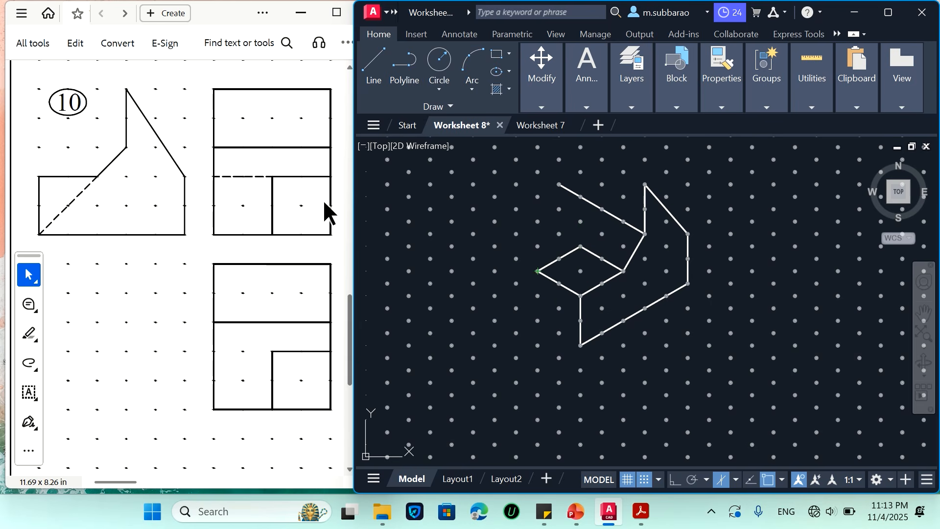
{"action": "left_click", "coordinate": [580, 296]}
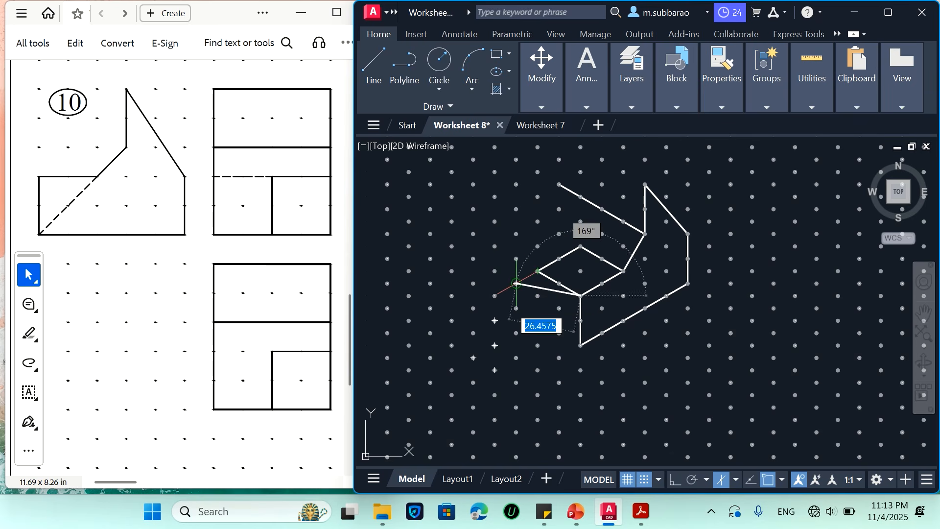
{"action": "key", "text": "Return"}
{"action": "key", "text": "Return"}
Close the front step's left face with a 20-unit vertical edge and a 20-unit bottom edge to the front corner
{"action": "left_click", "coordinate": [537, 271]}
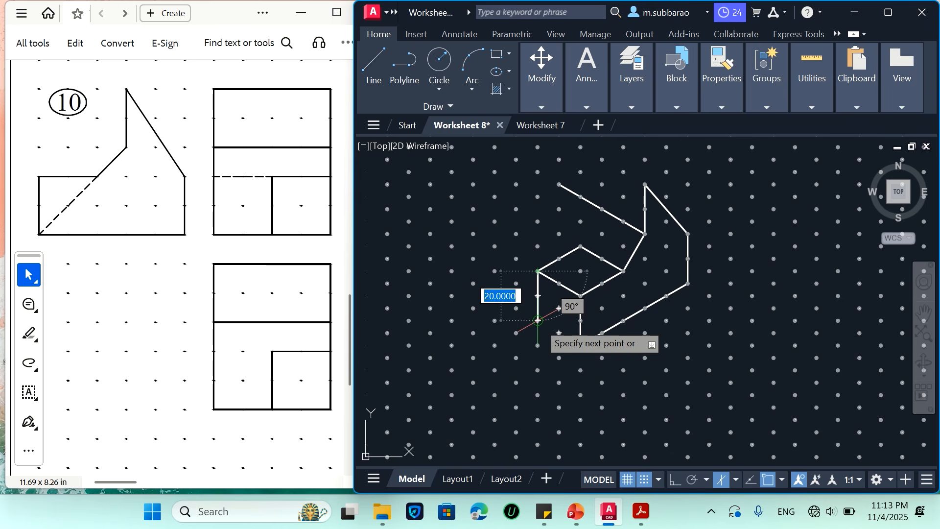
{"action": "left_click", "coordinate": [537, 320]}
{"action": "left_click", "coordinate": [580, 345]}
{"action": "key", "text": "Return"}
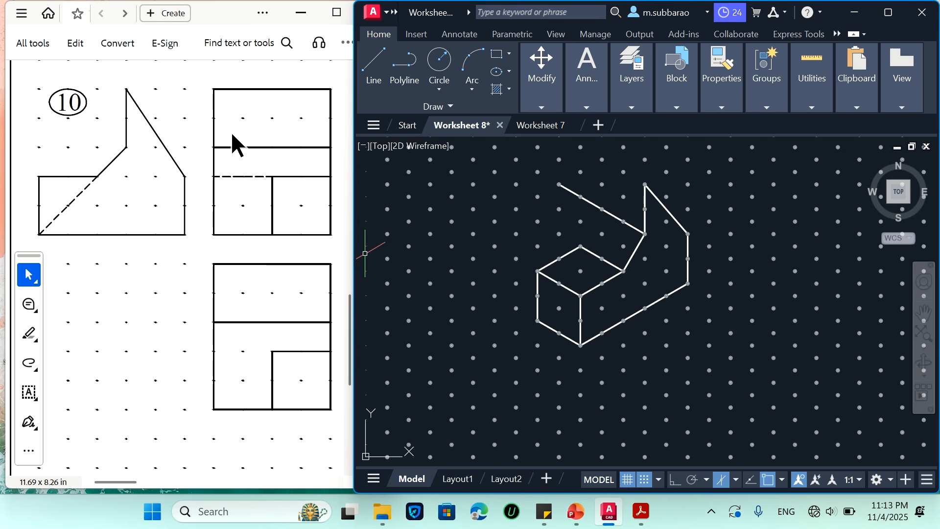
Draw a 40-unit edge at 150° from the profile's apex and drop a 20-unit vertical edge to the parallel edge below
{"action": "left_click", "coordinate": [645, 184]}
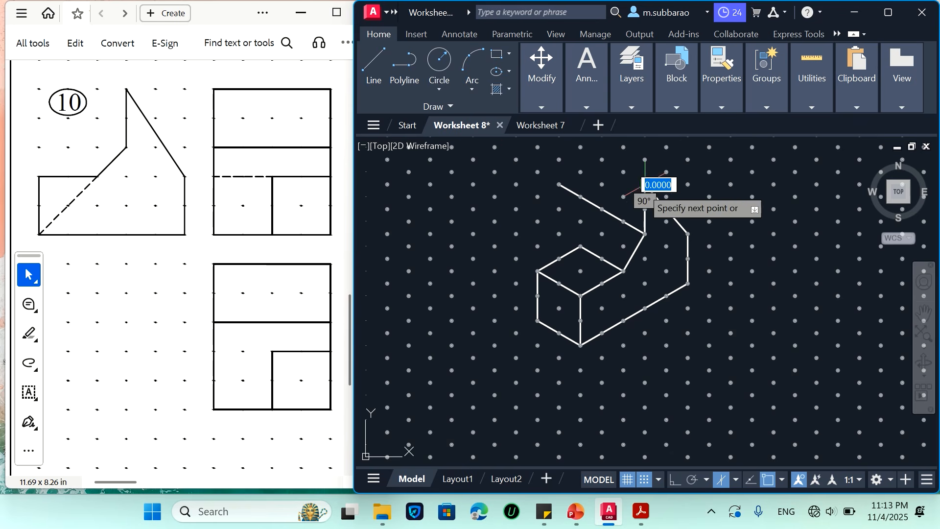
{"action": "scroll", "coordinate": [603, 255], "scroll_direction": "down", "scroll_amount": 2}
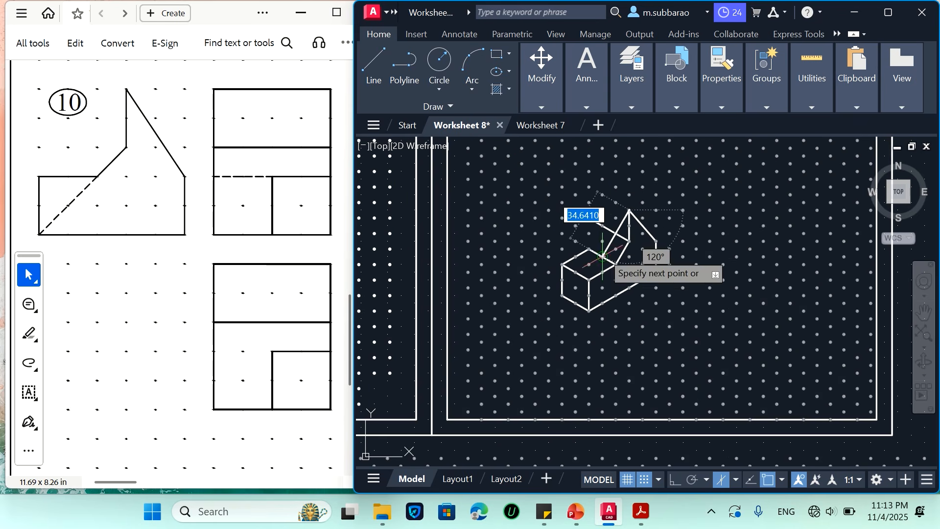
{"action": "scroll", "coordinate": [597, 199], "scroll_direction": "up", "scroll_amount": 4}
{"action": "left_click", "coordinate": [547, 151]}
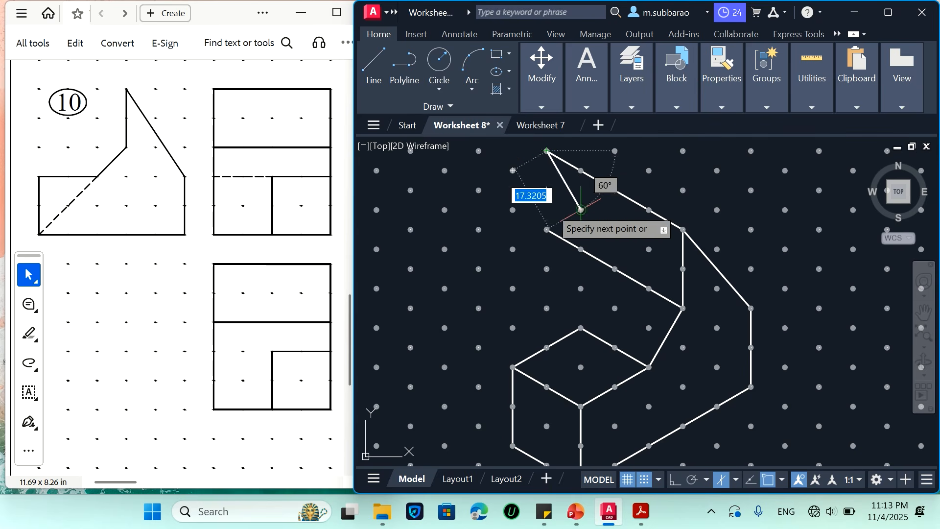
{"action": "left_click", "coordinate": [547, 229]}
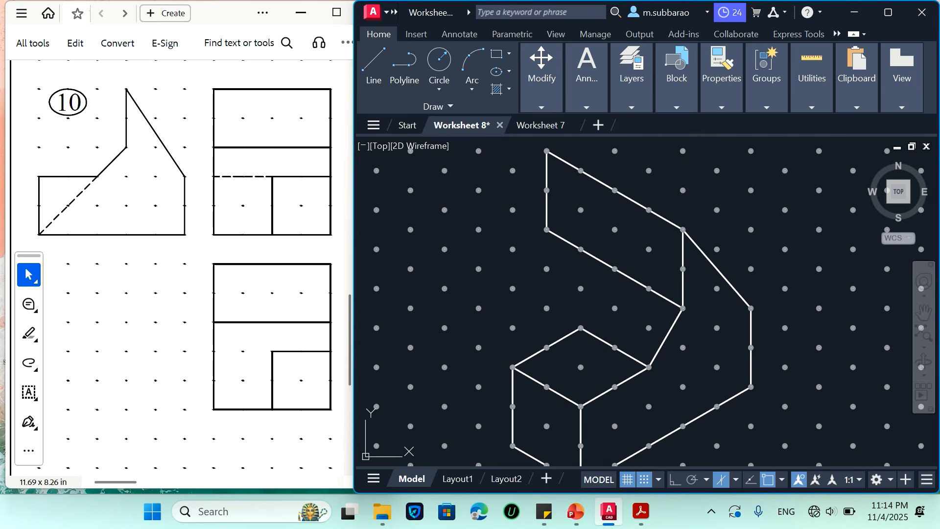
Close the large sloped face by extending the bottom front edge 20 units at 150° and drawing its left sloping edge to the upper vertical
{"action": "left_click", "coordinate": [513, 289]}
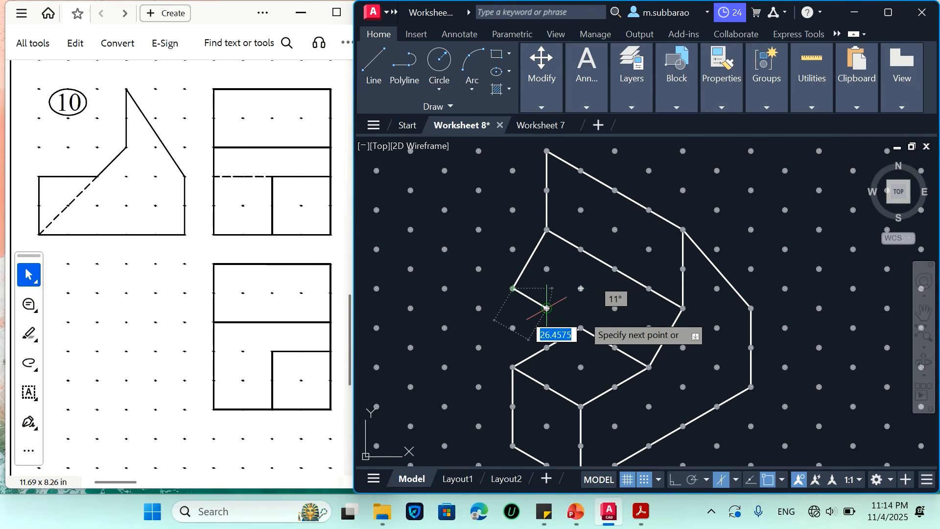
{"action": "key", "text": "Escape"}
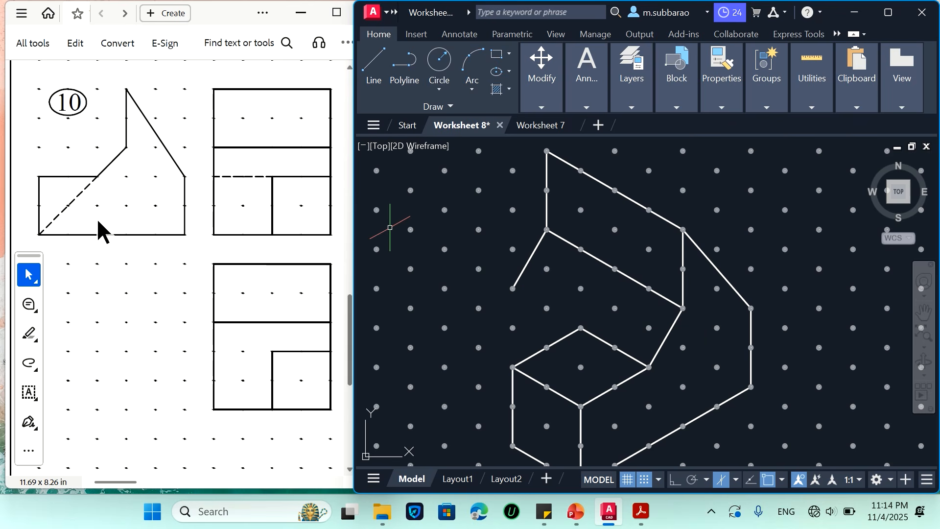
{"action": "scroll", "coordinate": [475, 228], "scroll_direction": "down", "scroll_amount": 2}
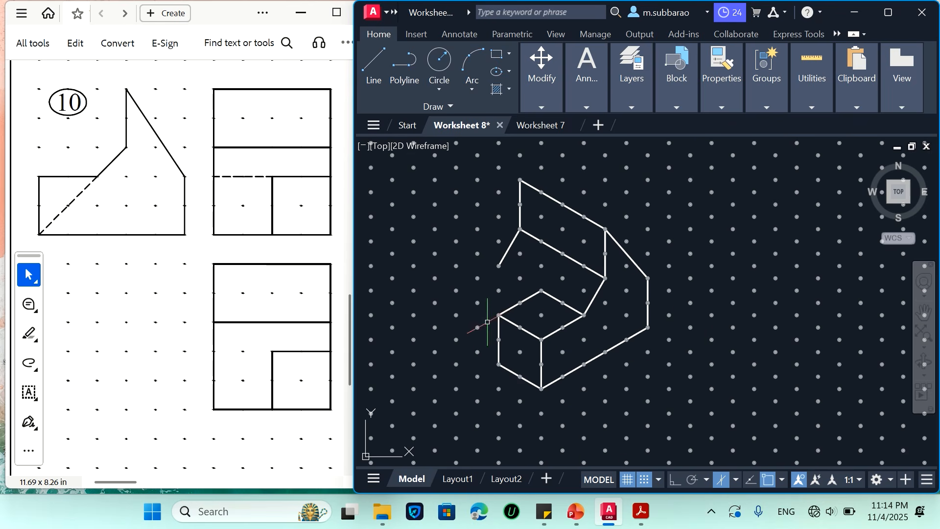
{"action": "key", "text": "Return"}
{"action": "left_click", "coordinate": [477, 352]}
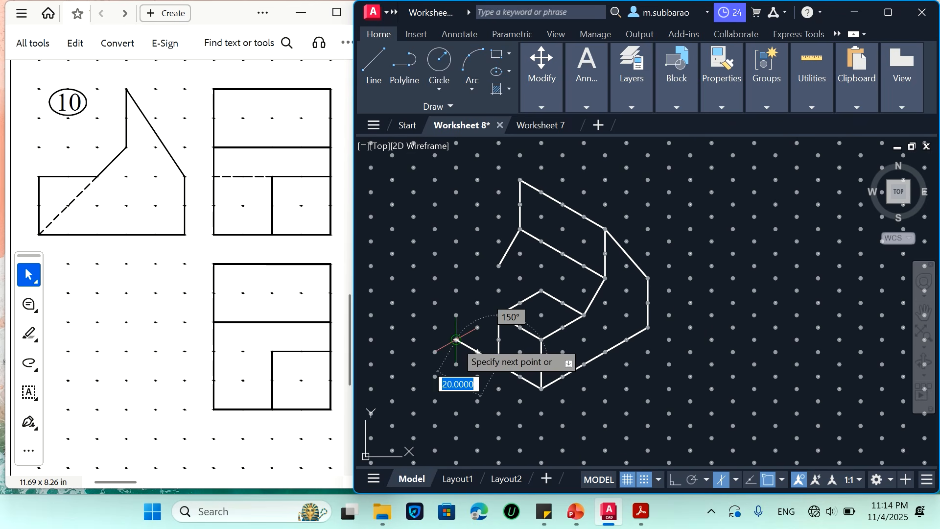
{"action": "left_click", "coordinate": [457, 339]}
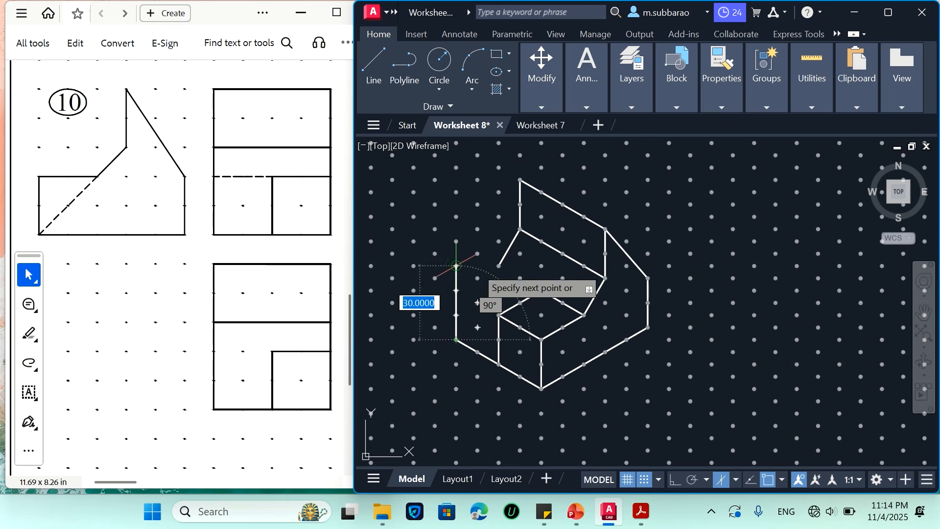
{"action": "left_click", "coordinate": [498, 266]}
{"action": "key", "text": "Return"}
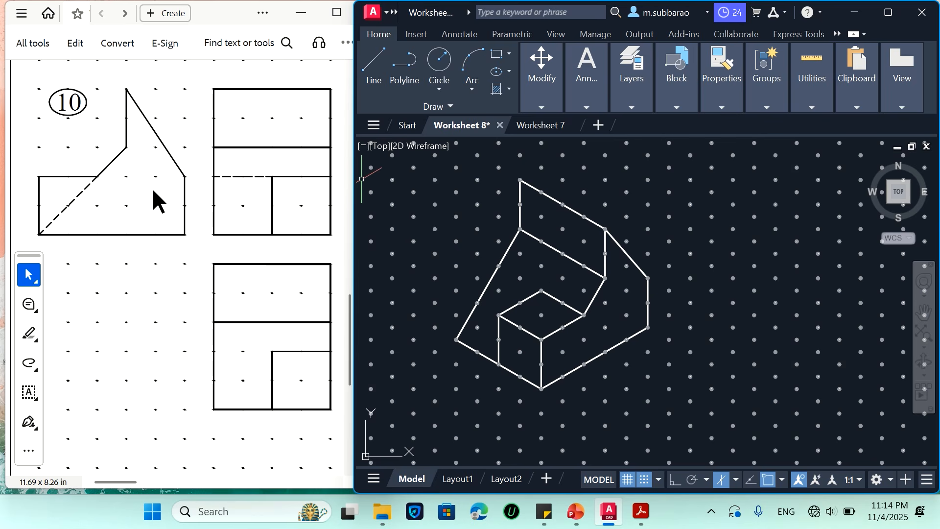
Copy the complete problem 10 isometric drawing beside the problem 5 drawing below the worksheet image
{"action": "scroll", "coordinate": [422, 216], "scroll_direction": "down", "scroll_amount": 2}
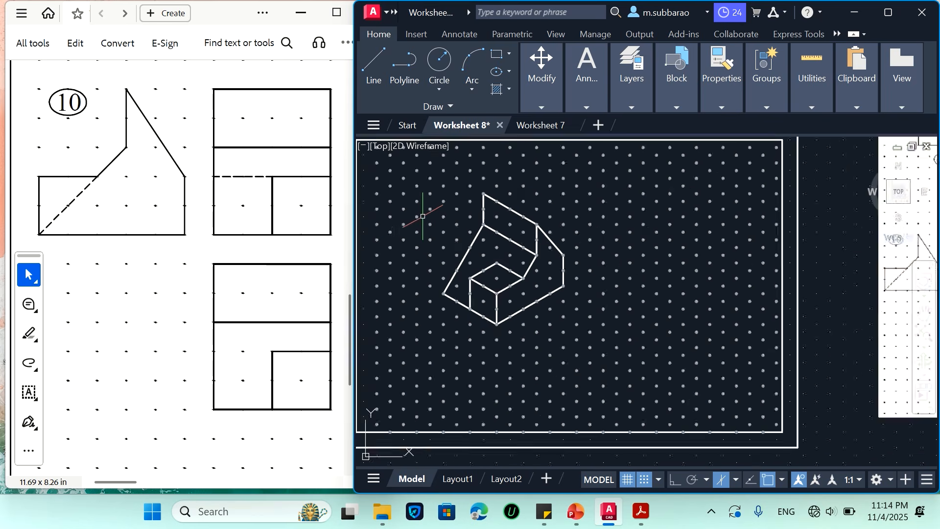
{"action": "type", "text": "co"}
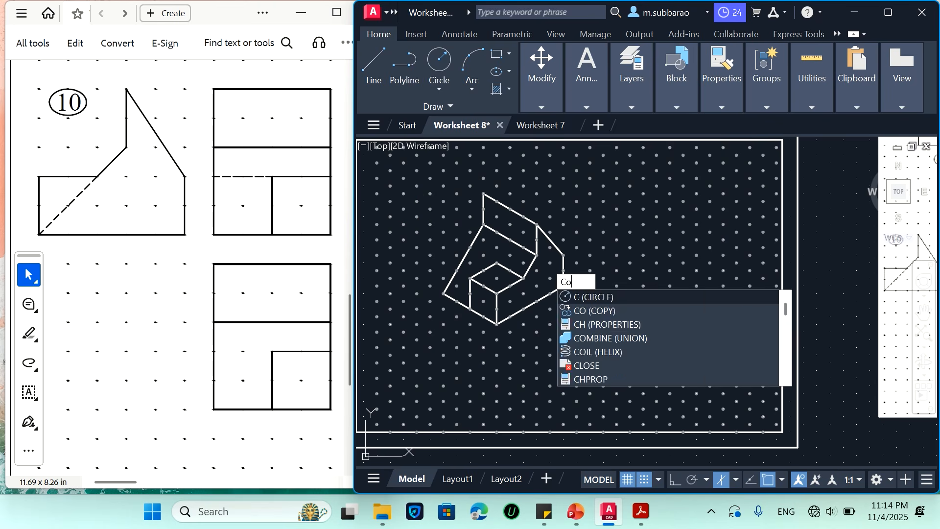
{"action": "key", "text": "Return"}
{"action": "left_click", "coordinate": [413, 342]}
{"action": "left_click", "coordinate": [605, 201]}
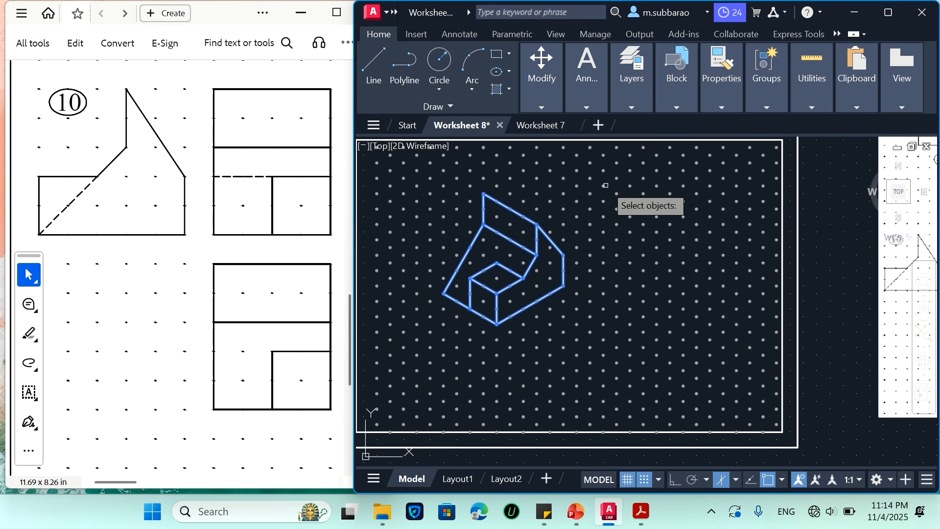
{"action": "key", "text": "Return"}
{"action": "left_click", "coordinate": [497, 247]}
{"action": "scroll", "coordinate": [497, 286], "scroll_direction": "down", "scroll_amount": 4}
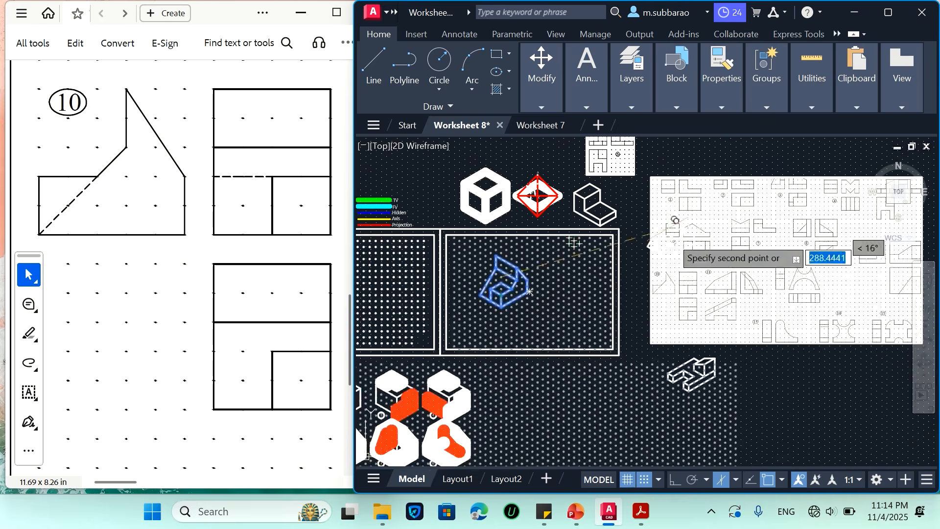
{"action": "scroll", "coordinate": [744, 362], "scroll_direction": "up", "scroll_amount": 2}
{"action": "left_click", "coordinate": [751, 359]}
{"action": "key", "text": "Escape"}
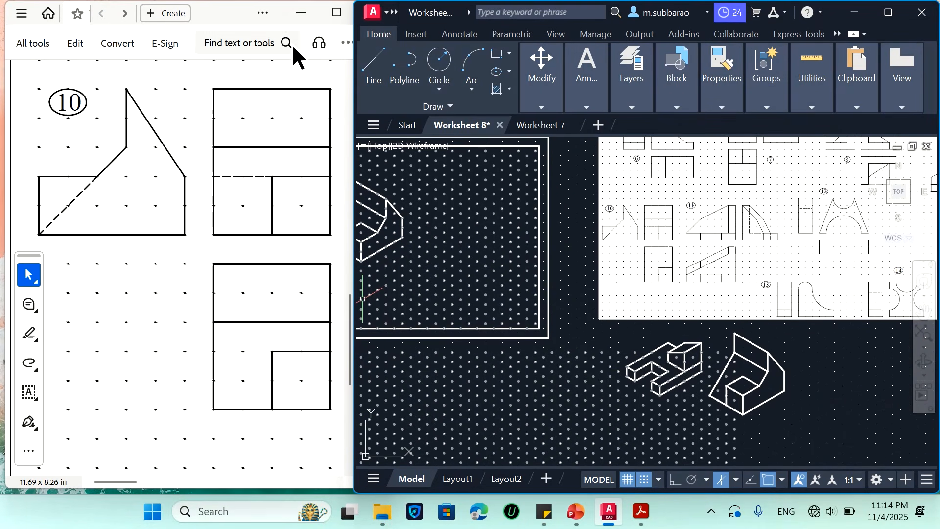
Look through the worksheet PDF and bring the three views of problem 9 into view beside the drawing
{"action": "left_click", "coordinate": [336, 12]}
{"action": "scroll", "coordinate": [355, 256], "scroll_direction": "down", "scroll_amount": 4}
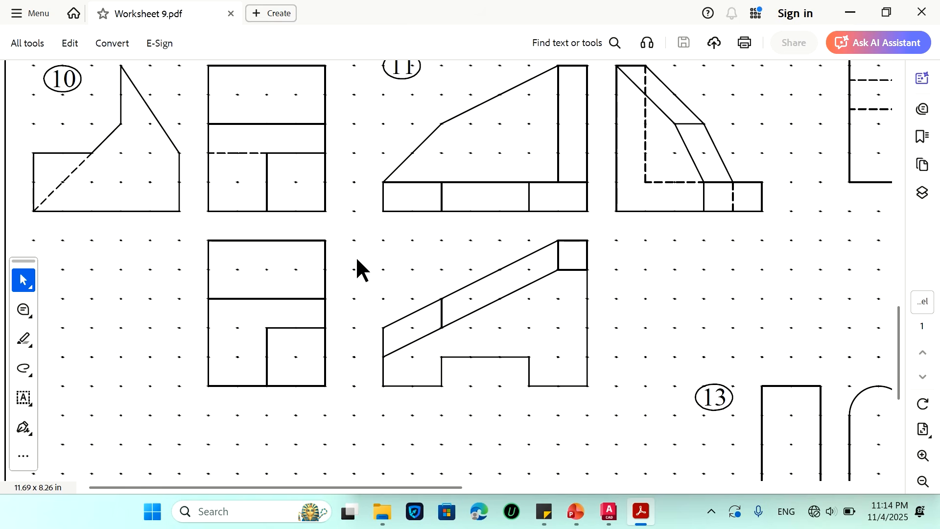
{"action": "scroll", "coordinate": [380, 398], "scroll_direction": "down", "scroll_amount": 2, "text": "ctrl"}
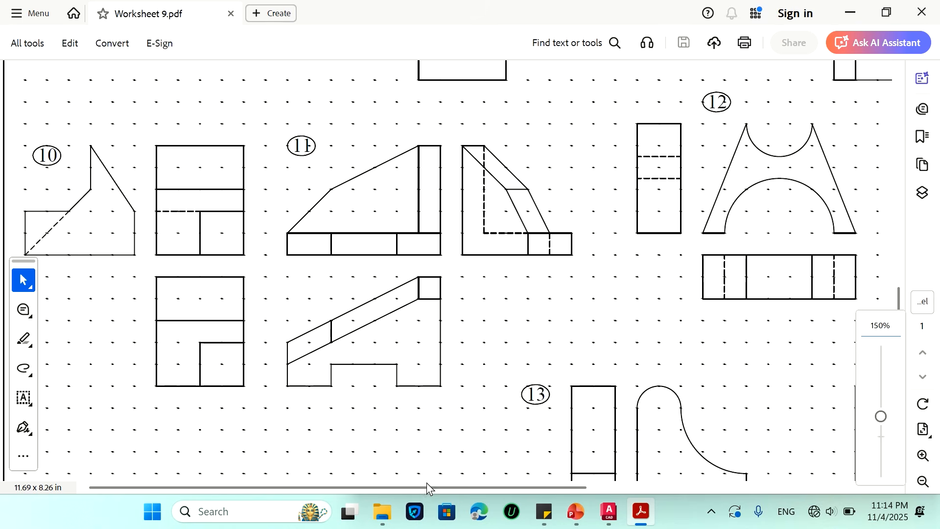
{"action": "left_click_drag", "start_coordinate": [426, 485], "coordinate": [773, 486]}
{"action": "scroll", "coordinate": [886, 301], "scroll_direction": "up", "scroll_amount": 4}
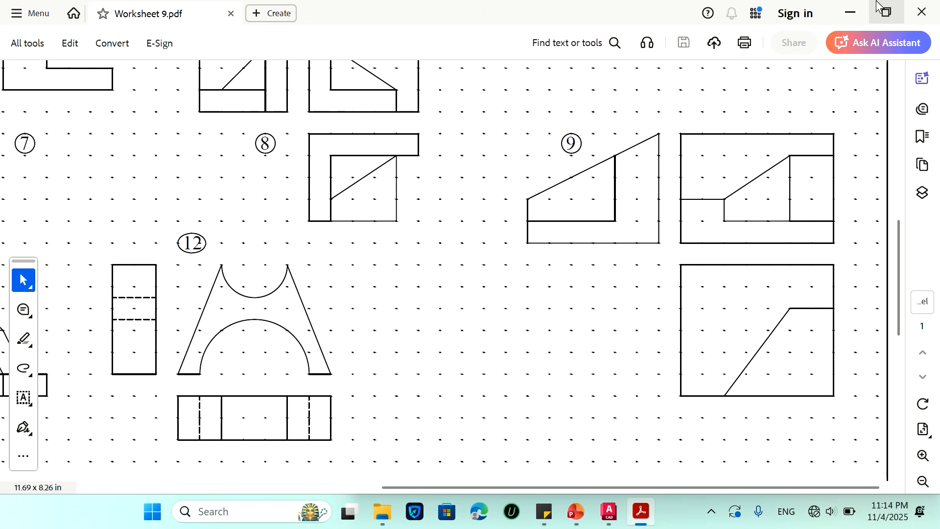
{"action": "left_click", "coordinate": [887, 20]}
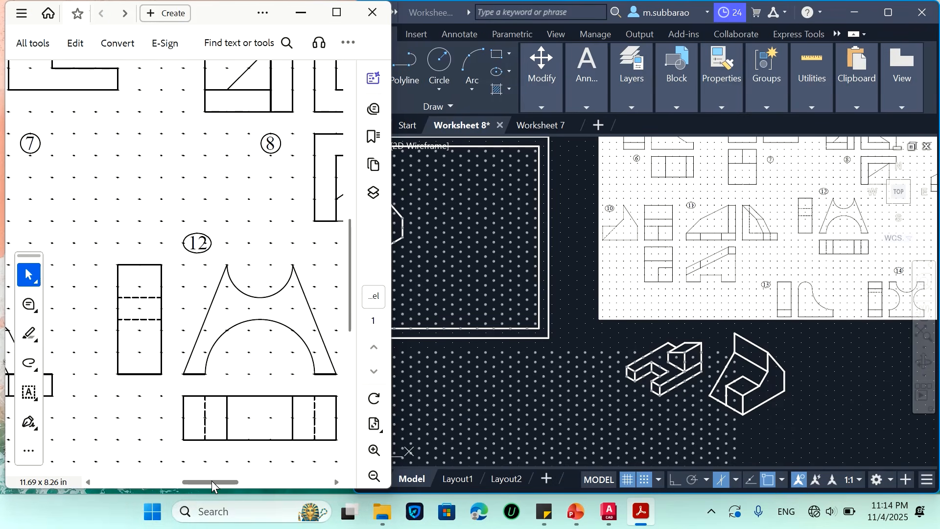
{"action": "left_click_drag", "start_coordinate": [209, 484], "coordinate": [355, 454]}
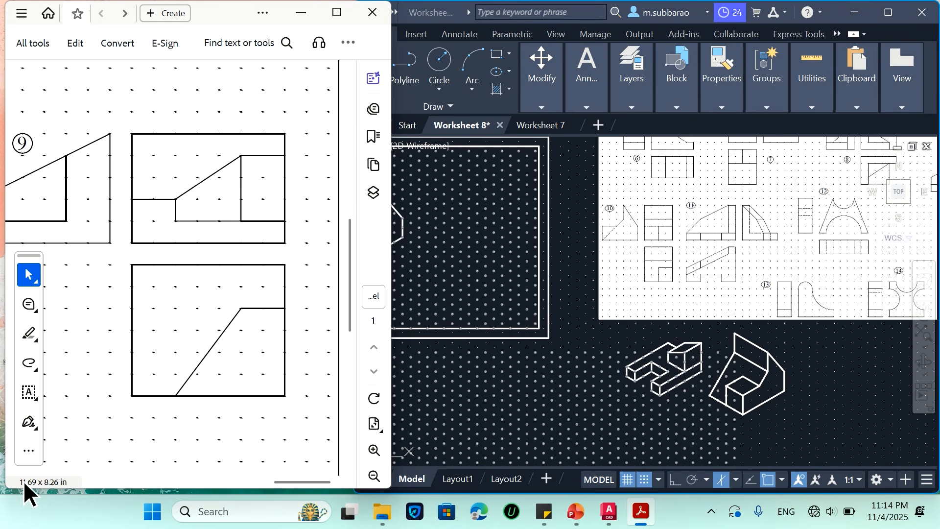
{"action": "left_click_drag", "start_coordinate": [281, 477], "coordinate": [272, 477]}
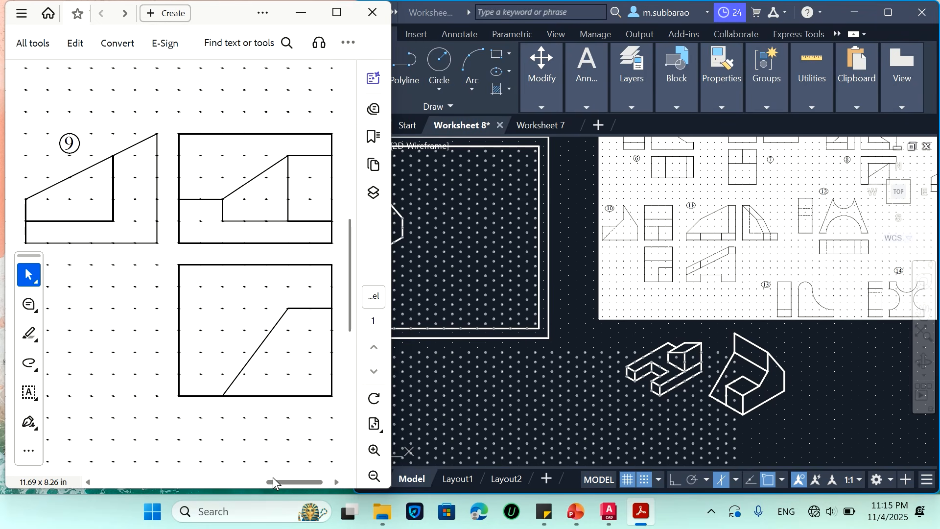
Delete the original problem 10 isometric drawing from the framed dot grid, keeping the dots
{"action": "scroll", "coordinate": [555, 298], "scroll_direction": "down", "scroll_amount": 4}
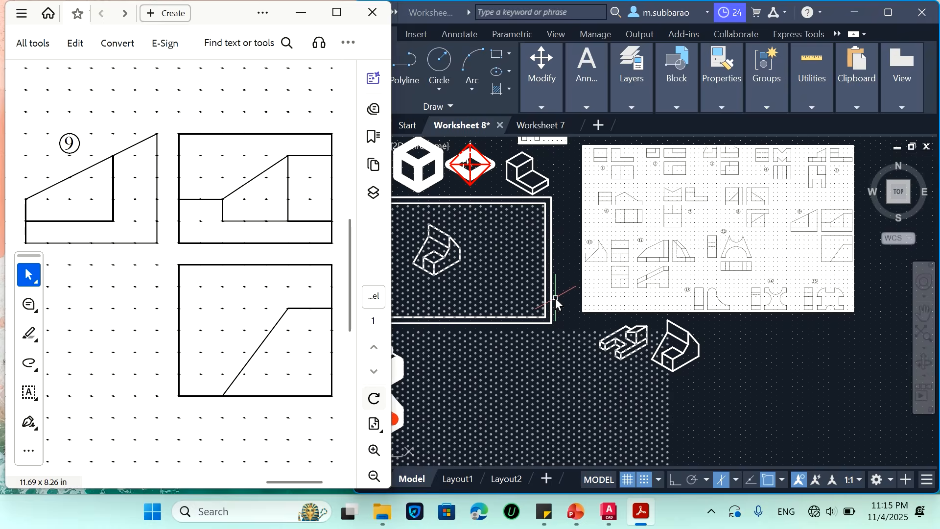
{"action": "scroll", "coordinate": [520, 287], "scroll_direction": "up", "scroll_amount": 3}
{"action": "scroll", "coordinate": [506, 262], "scroll_direction": "up", "scroll_amount": 3}
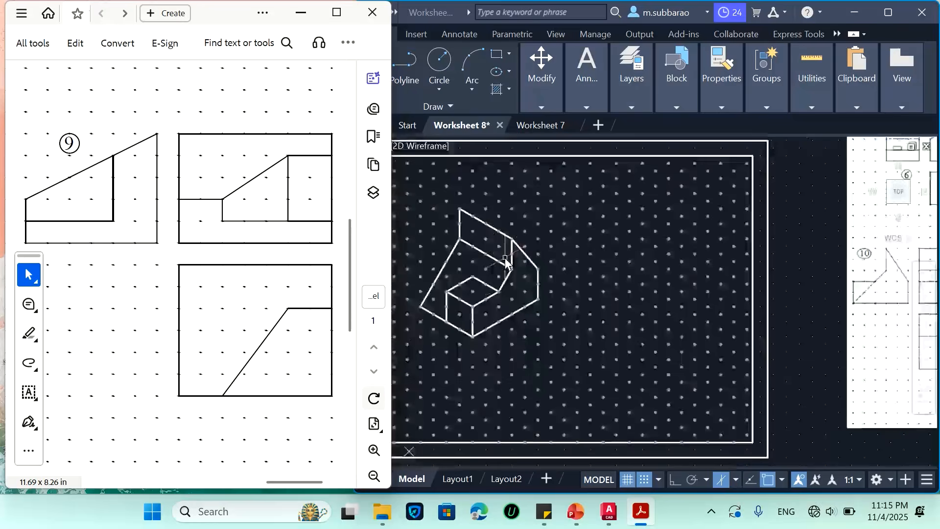
{"action": "scroll", "coordinate": [588, 304], "scroll_direction": "down", "scroll_amount": 3}
{"action": "scroll", "coordinate": [461, 261], "scroll_direction": "up", "scroll_amount": 3}
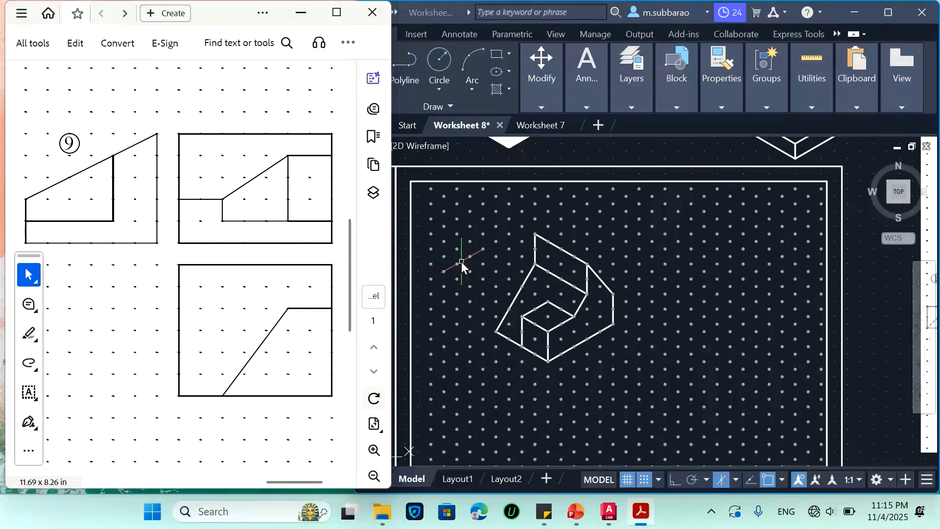
{"action": "left_click", "coordinate": [461, 261]}
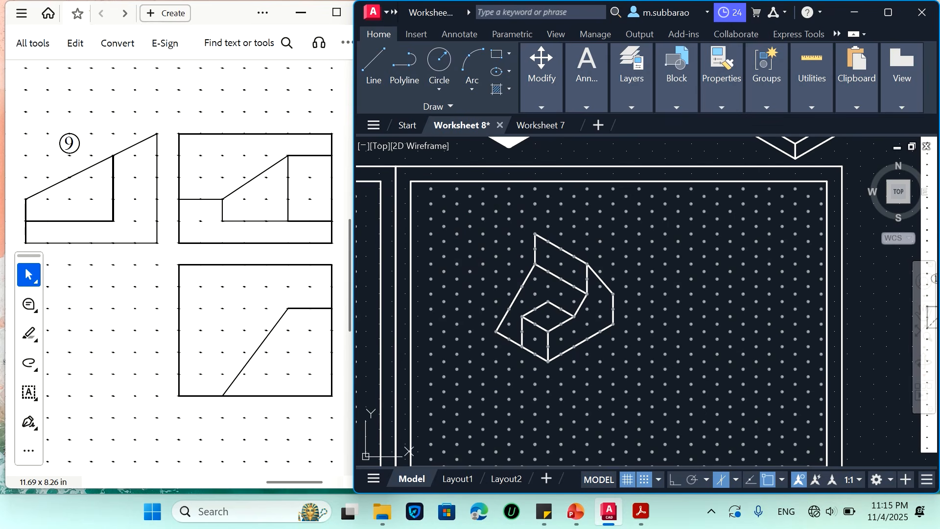
{"action": "left_click", "coordinate": [439, 232]}
{"action": "left_click", "coordinate": [681, 385]}
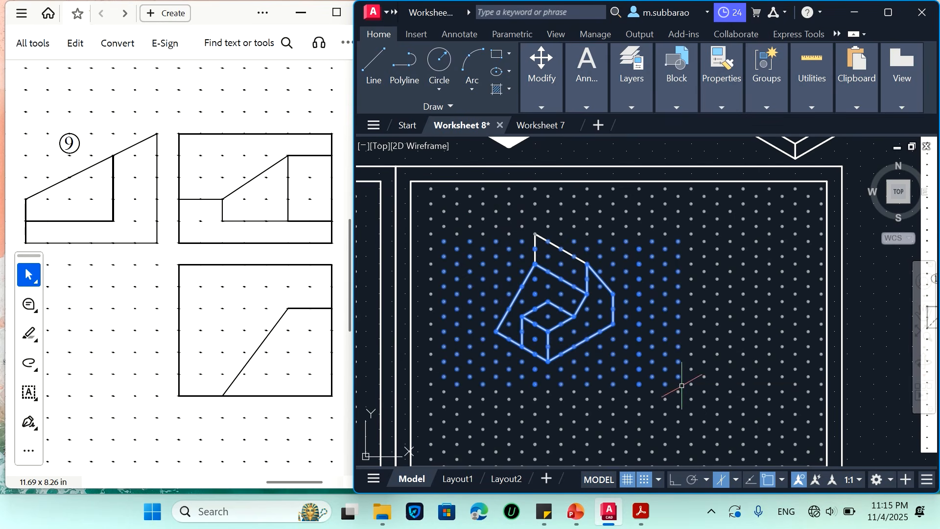
{"action": "left_click", "coordinate": [612, 206]}
{"action": "left_click", "coordinate": [497, 335]}
{"action": "key", "text": "Delete"}
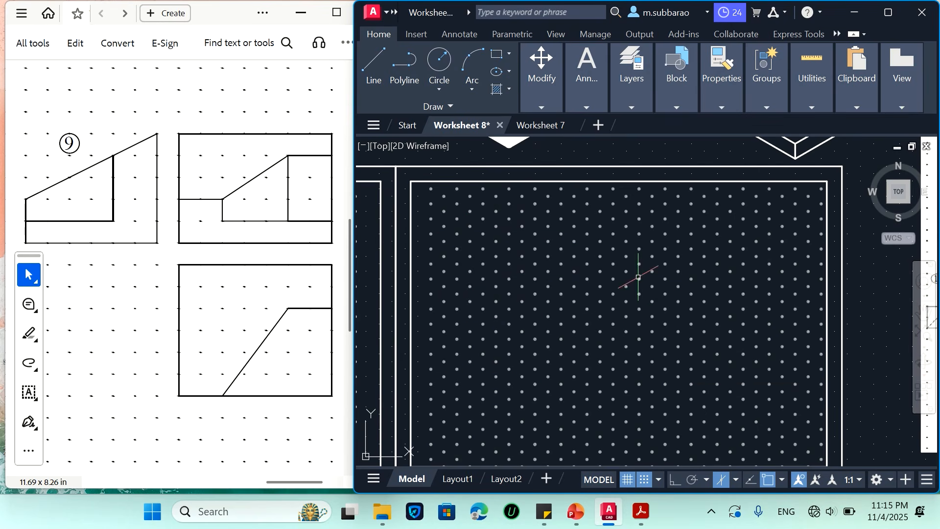
Start problem 9's isometric with a 60-unit bottom edge sloping down at 30° on the dot grid
{"action": "scroll", "coordinate": [643, 277], "scroll_direction": "up", "scroll_amount": 2}
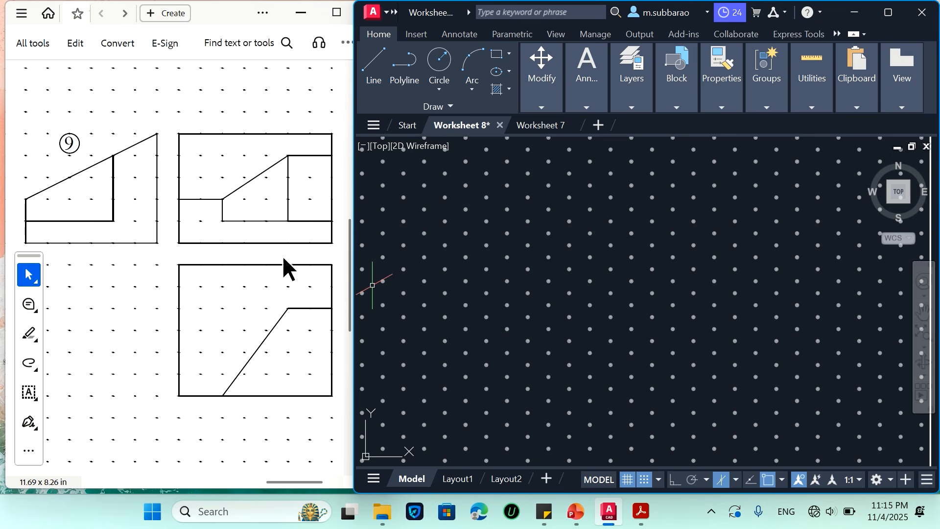
{"action": "type", "text": "l"}
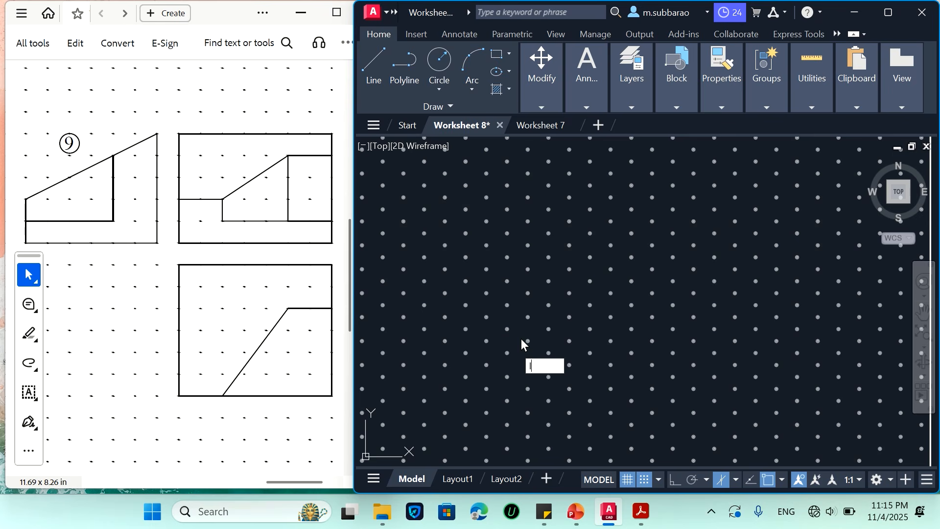
{"action": "key", "text": "Return"}
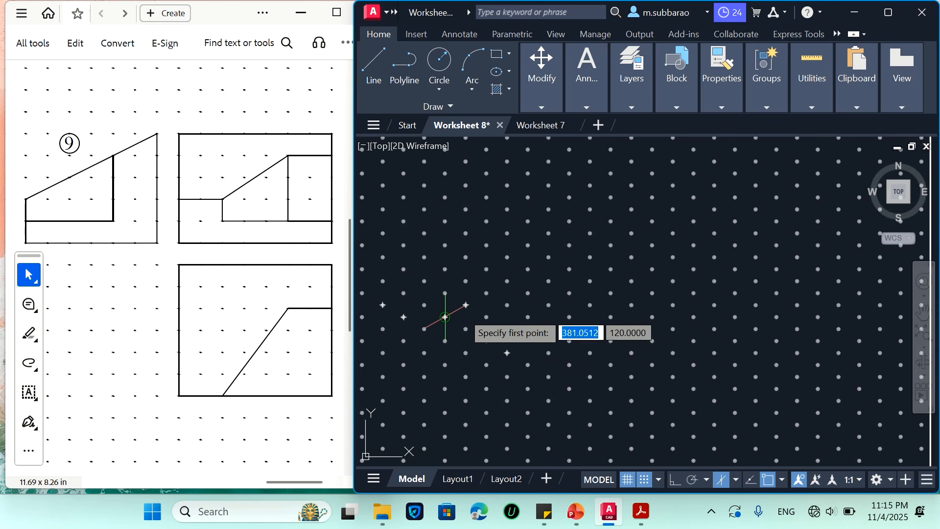
{"action": "left_click", "coordinate": [465, 305]}
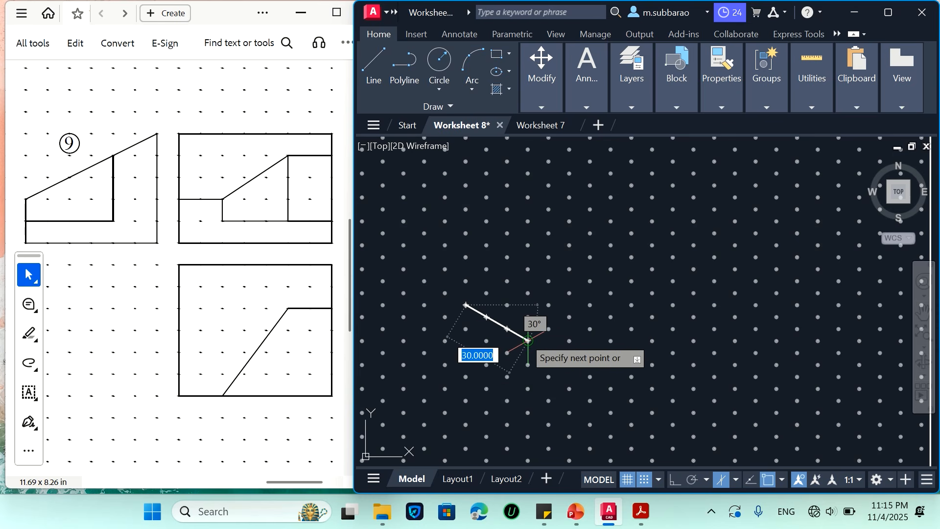
{"action": "left_click", "coordinate": [590, 377]}
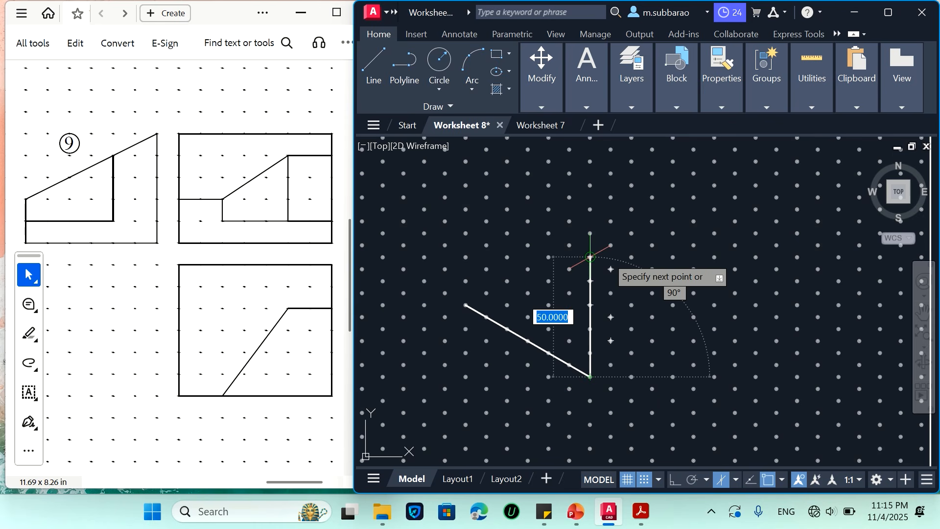
{"action": "key", "text": "Escape"}
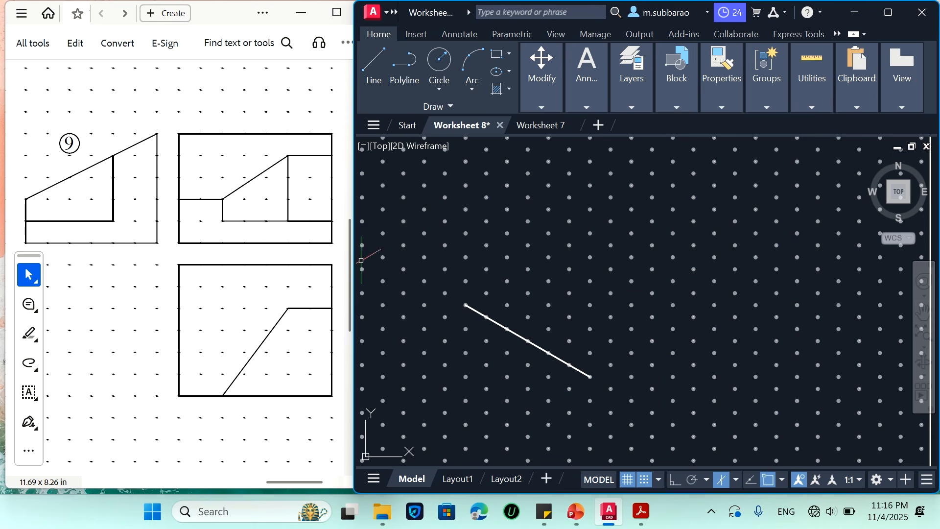
Complete the front-left face above the sloping bottom edge with 50-unit vertical sides and a 60-unit top edge parallel to the base
{"action": "key", "text": "Return"}
{"action": "left_click", "coordinate": [466, 305]}
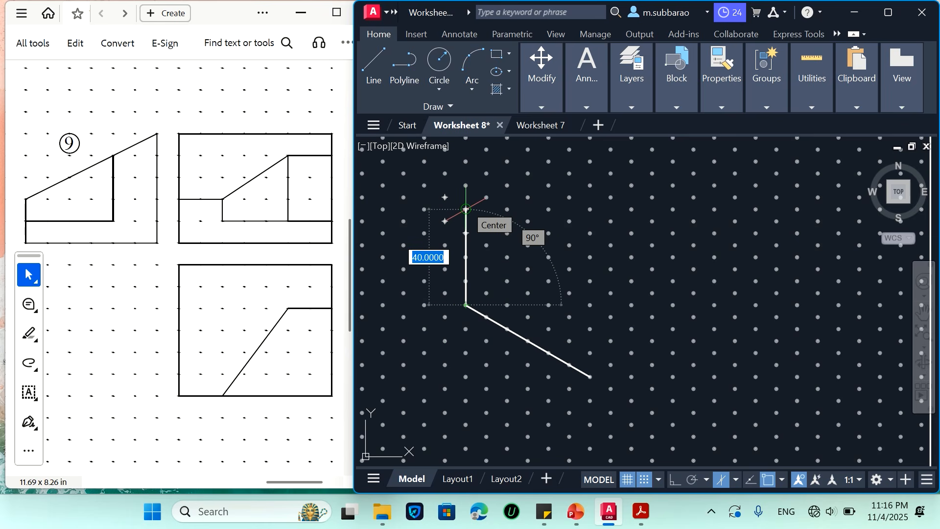
{"action": "left_click", "coordinate": [466, 185]}
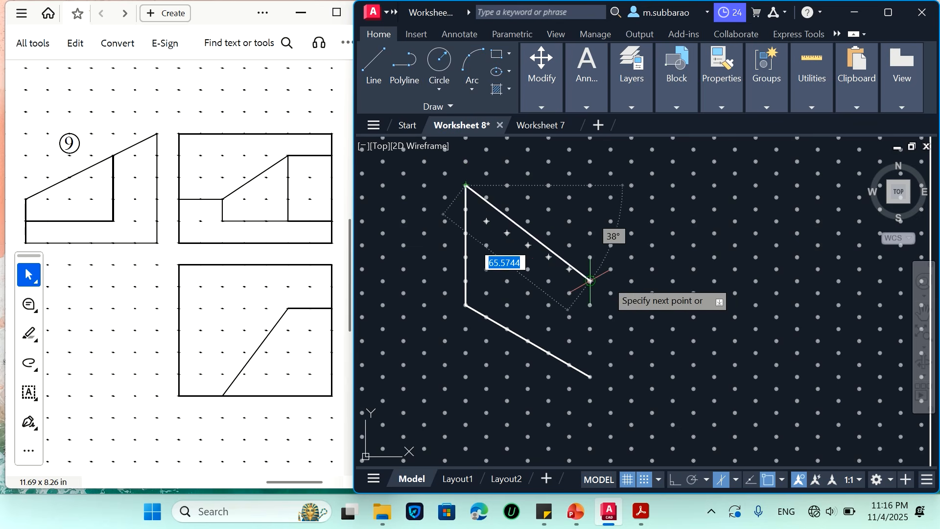
{"action": "left_click", "coordinate": [590, 256]}
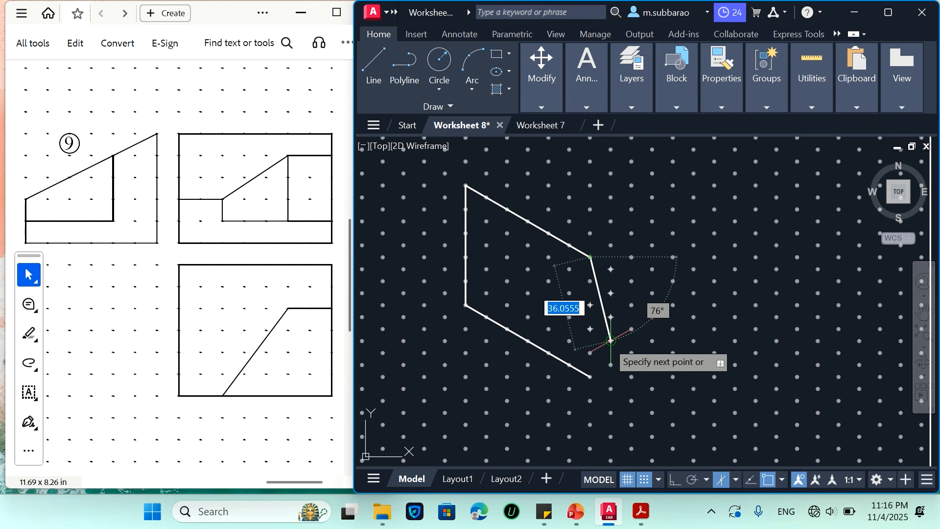
{"action": "left_click", "coordinate": [589, 377]}
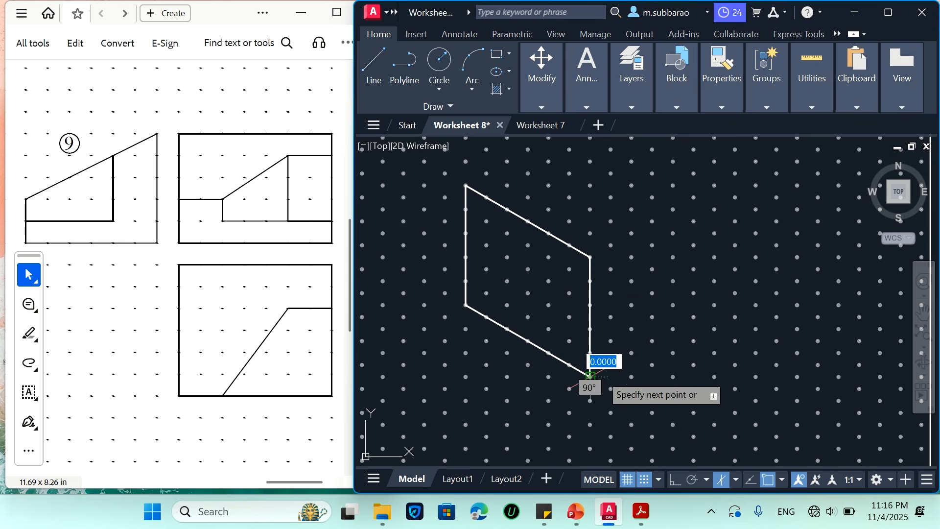
{"action": "key", "text": "Return"}
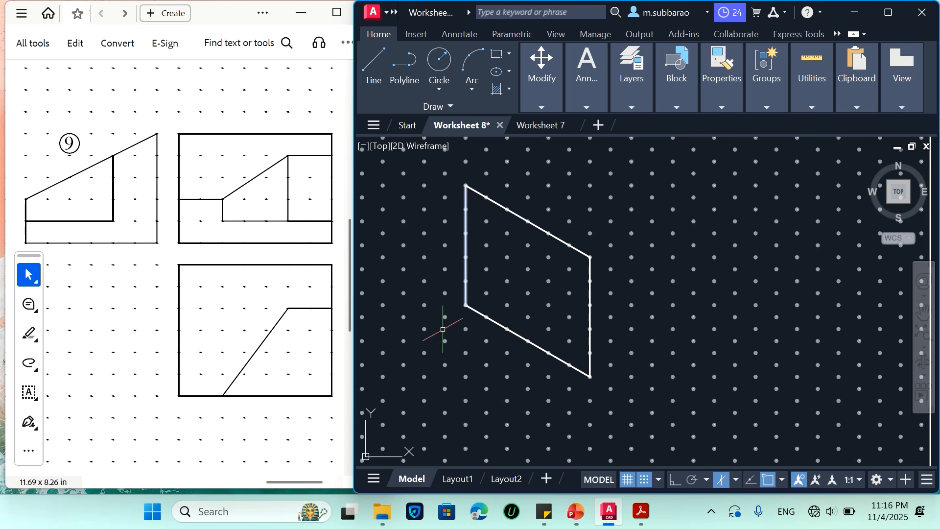
Draw a 60-unit edge rising at 30° from the face's upper front corner
{"action": "scroll", "coordinate": [460, 185], "scroll_direction": "down", "scroll_amount": 2}
{"action": "scroll", "coordinate": [566, 300], "scroll_direction": "up", "scroll_amount": 2}
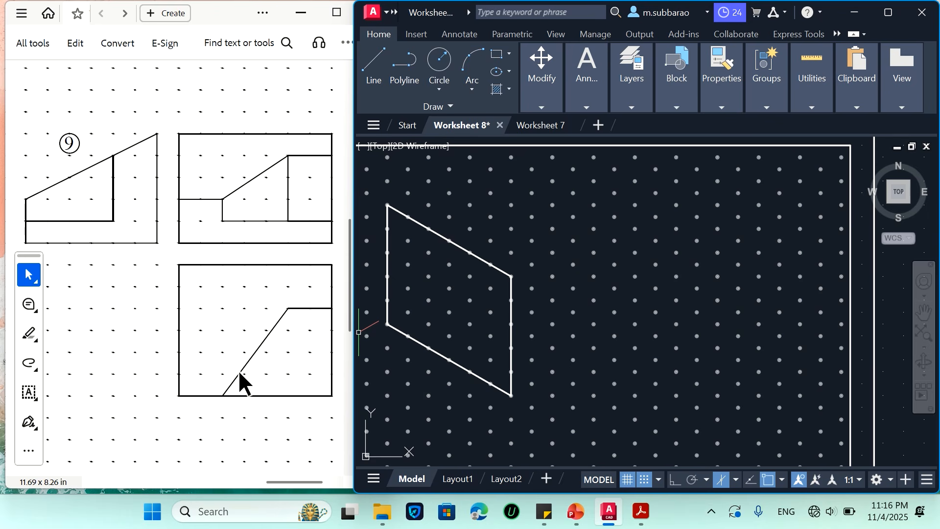
{"action": "type", "text": "l"}
{"action": "key", "text": "Return"}
{"action": "left_click", "coordinate": [511, 276]}
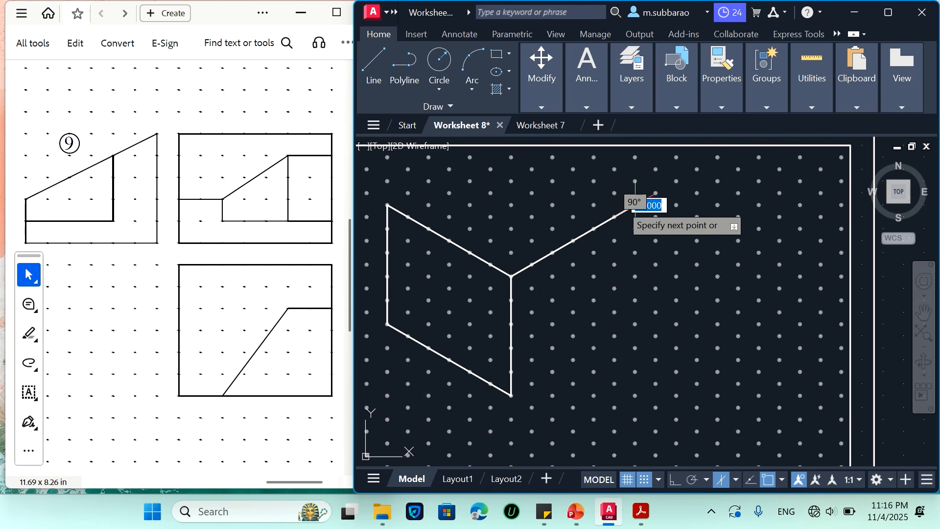
{"action": "left_click", "coordinate": [635, 205]}
Move the whole partial problem 9 drawing down and to the left within the framed dot grid
{"action": "scroll", "coordinate": [615, 277], "scroll_direction": "down", "scroll_amount": 2}
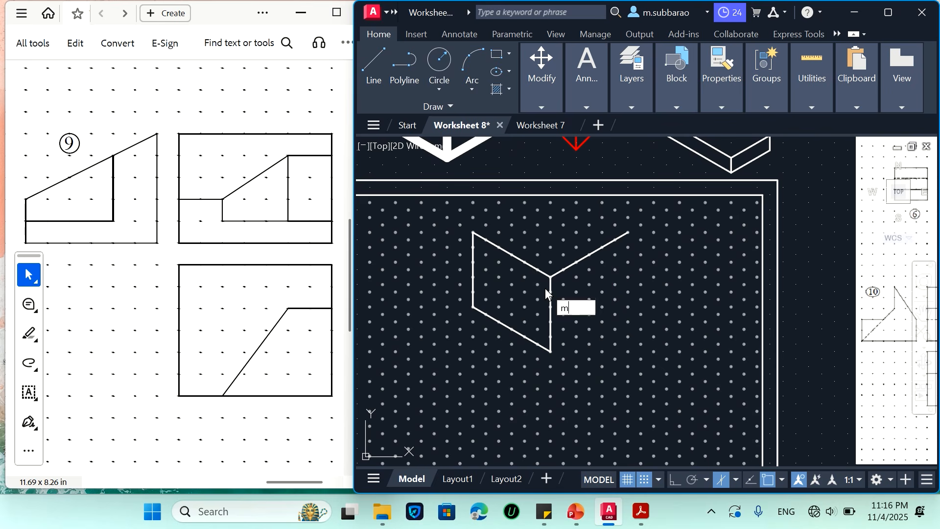
{"action": "key", "text": "Return"}
{"action": "left_click", "coordinate": [429, 377]}
{"action": "left_click", "coordinate": [683, 196]}
{"action": "key", "text": "Return"}
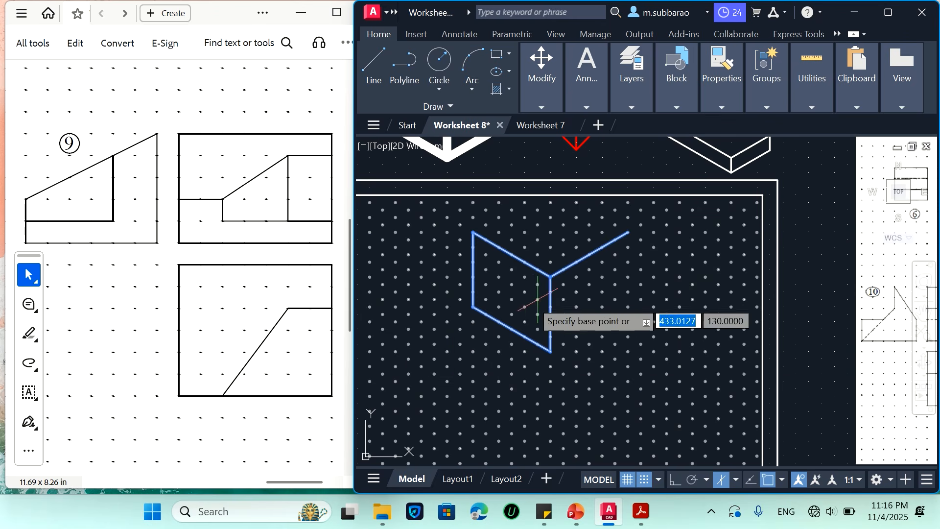
{"action": "left_click", "coordinate": [536, 299]}
{"action": "left_click", "coordinate": [469, 365]}
{"action": "scroll", "coordinate": [614, 267], "scroll_direction": "down", "scroll_amount": 3}
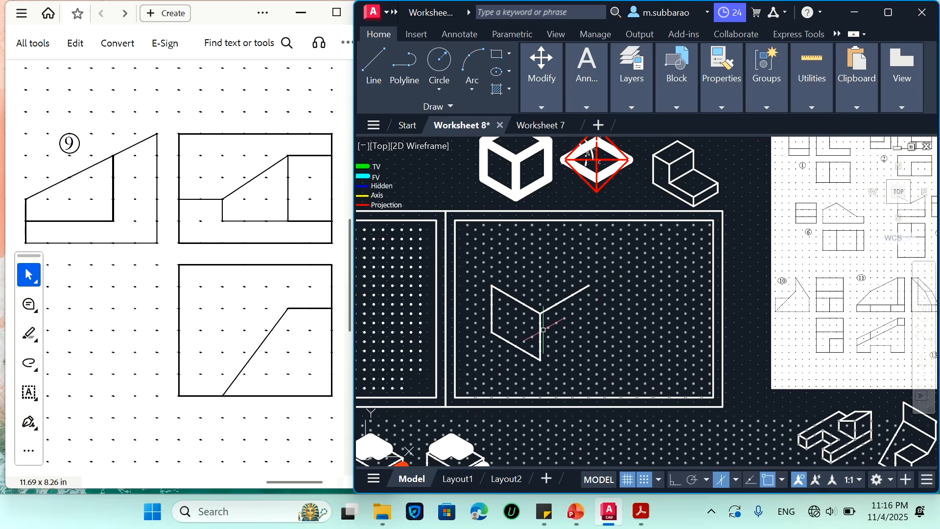
{"action": "scroll", "coordinate": [494, 341], "scroll_direction": "up", "scroll_amount": 5}
{"action": "type", "text": "l"}
{"action": "key", "text": "Return"}
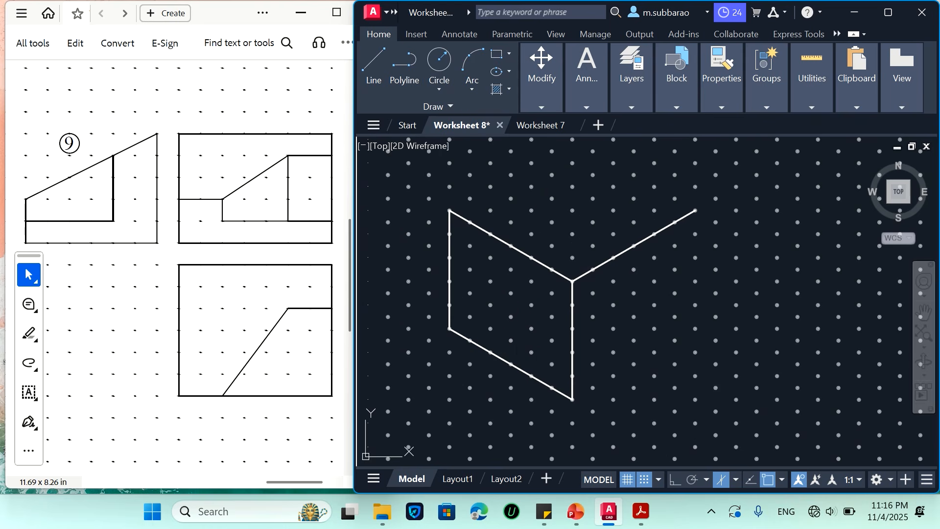
{"action": "left_click", "coordinate": [429, 199]}
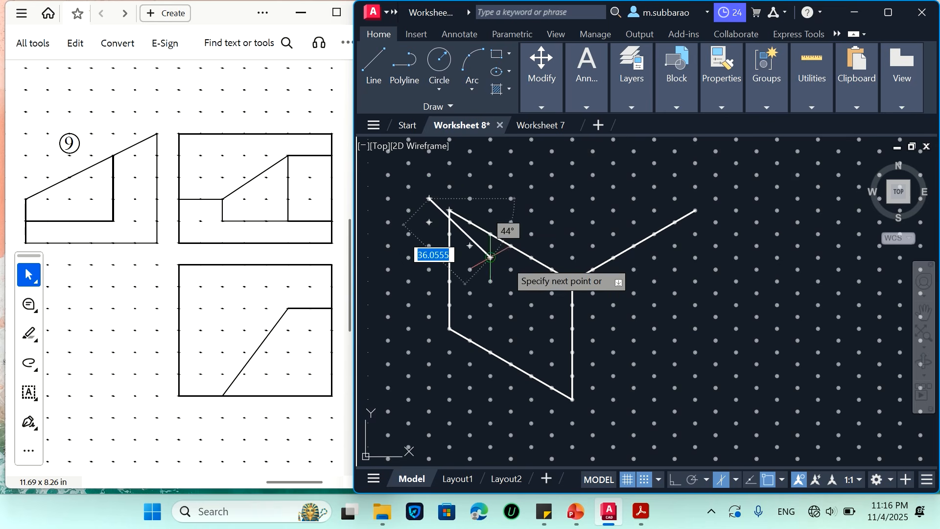
{"action": "key", "text": "Escape"}
Close the box's top face with two 60-unit edges running over the rear corner to the left face's upper corner
{"action": "key", "text": "Return"}
{"action": "left_click", "coordinate": [695, 211]}
{"action": "scroll", "coordinate": [695, 211], "scroll_direction": "down", "scroll_amount": 2}
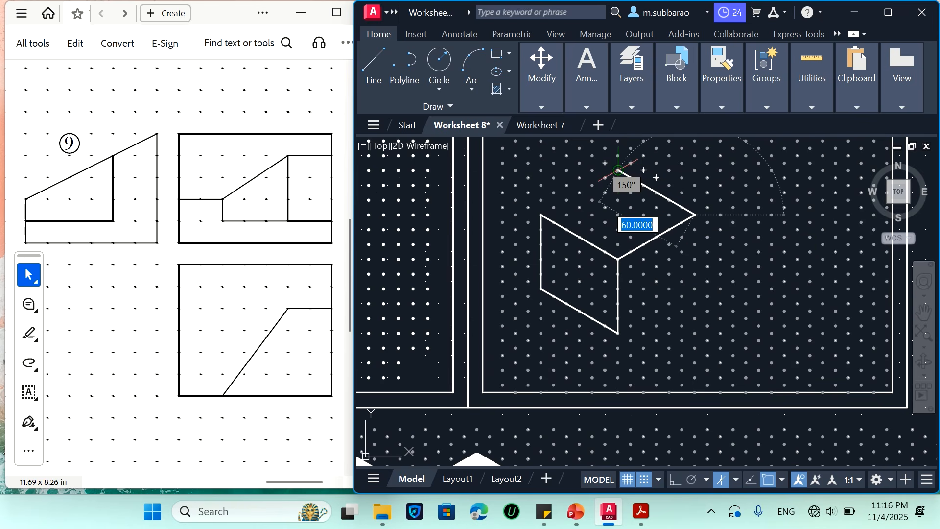
{"action": "left_click", "coordinate": [618, 170]}
{"action": "left_click", "coordinate": [541, 214]}
{"action": "key", "text": "Escape"}
Draw the right face's 50-unit outer vertical edge and the bottom edge back to the front corner
{"action": "key", "text": "Return"}
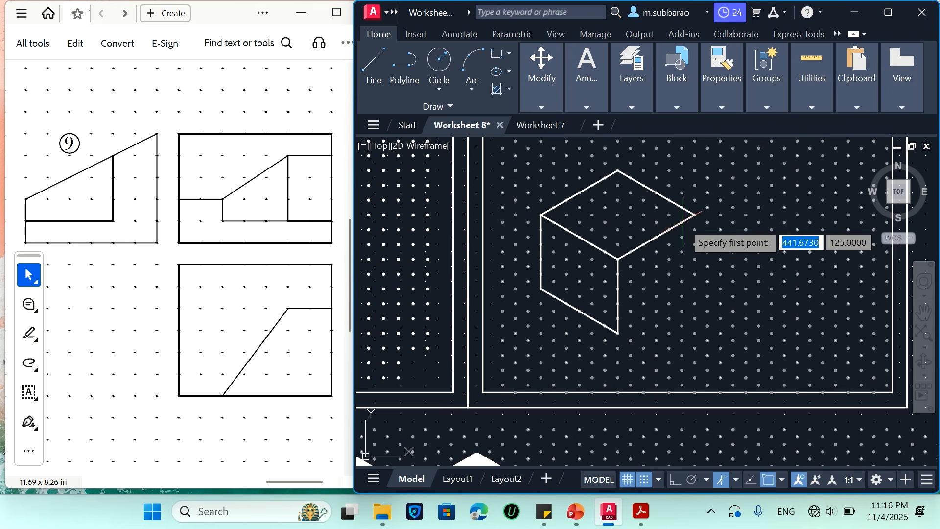
{"action": "left_click", "coordinate": [695, 215]}
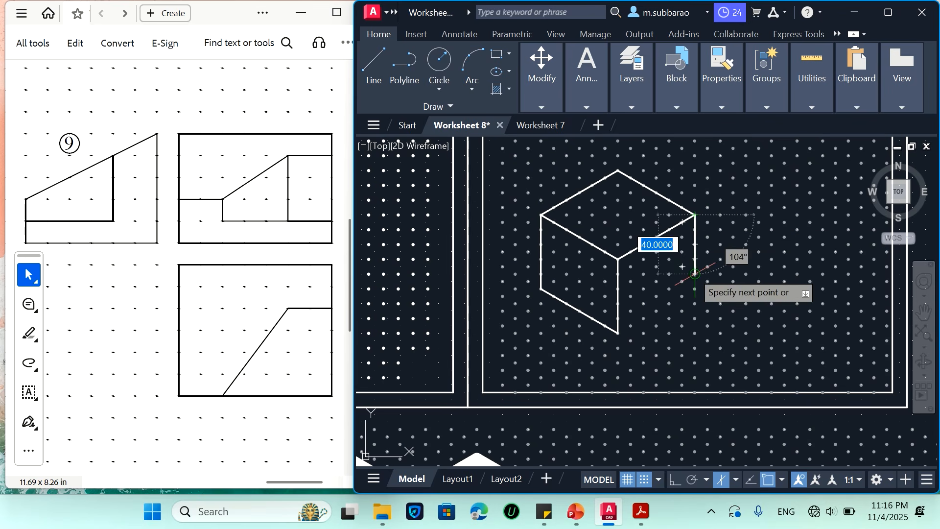
{"action": "left_click", "coordinate": [696, 289]}
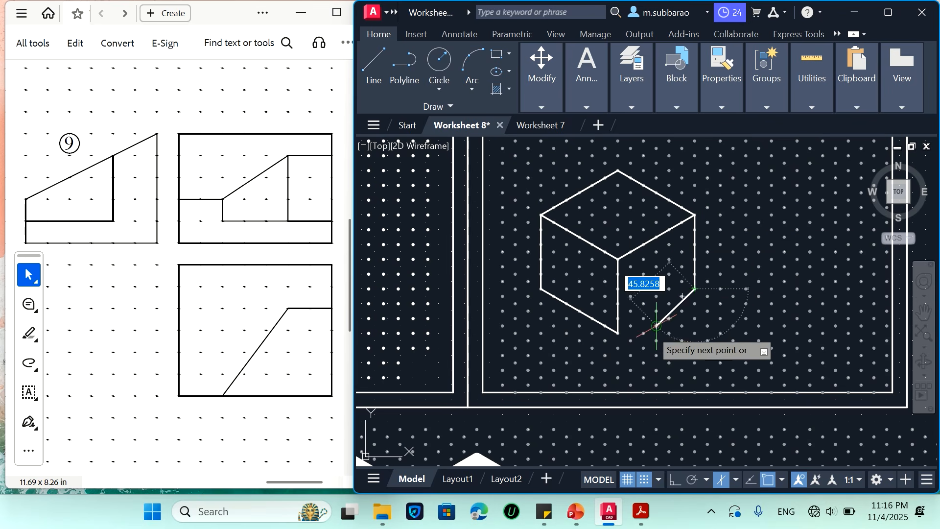
{"action": "scroll", "coordinate": [700, 288], "scroll_direction": "up", "scroll_amount": 2}
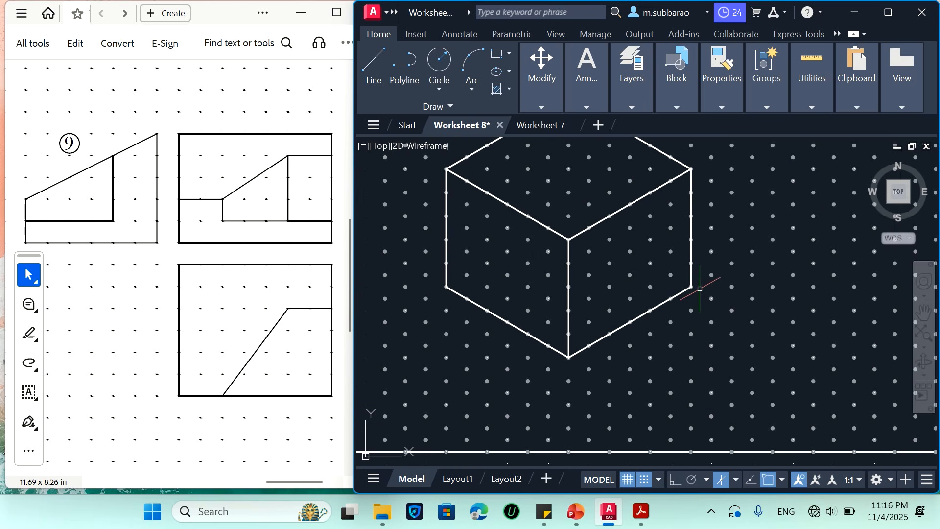
On the right face, draw a 40-unit line parallel to the base from 10 units up, a 30-unit vertical, and a slope to the upper outer corner
{"action": "scroll", "coordinate": [521, 327], "scroll_direction": "down", "scroll_amount": 2}
{"action": "scroll", "coordinate": [550, 279], "scroll_direction": "up", "scroll_amount": 2}
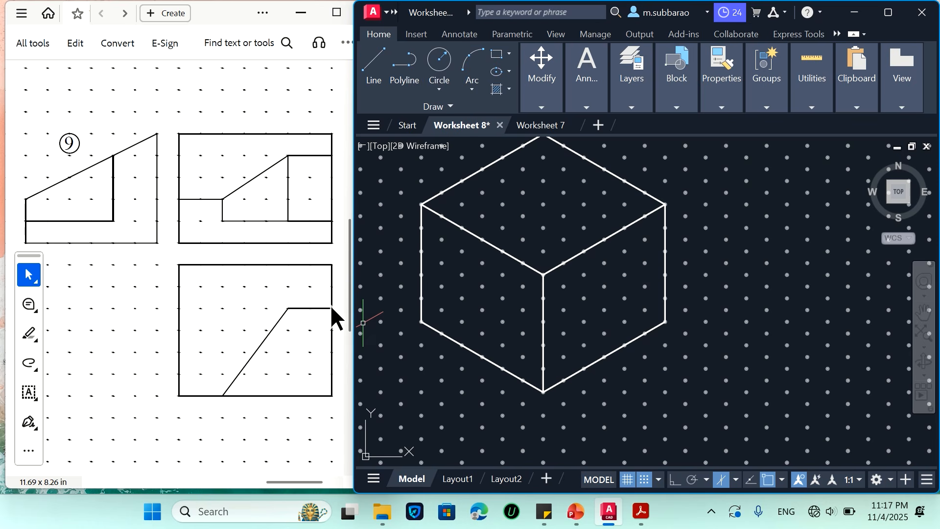
{"action": "type", "text": "l"}
{"action": "key", "text": "Return"}
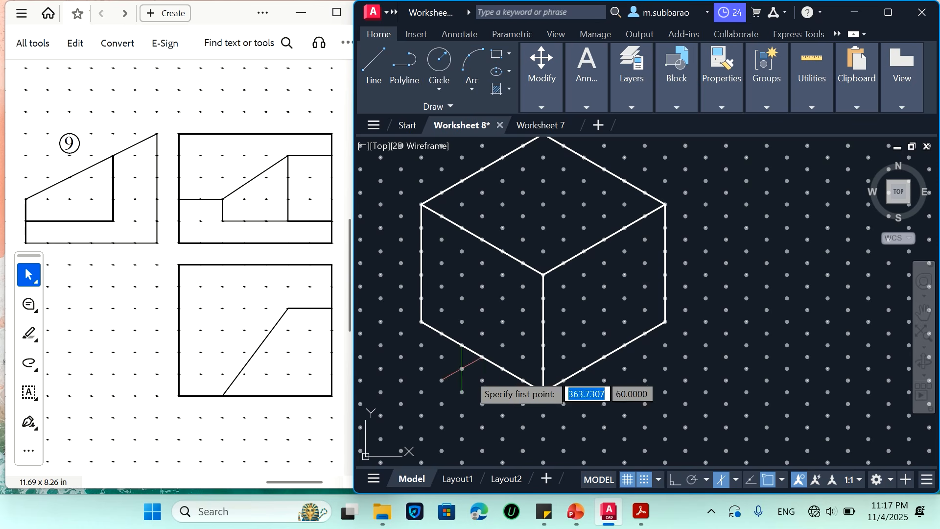
{"action": "left_click", "coordinate": [543, 368]}
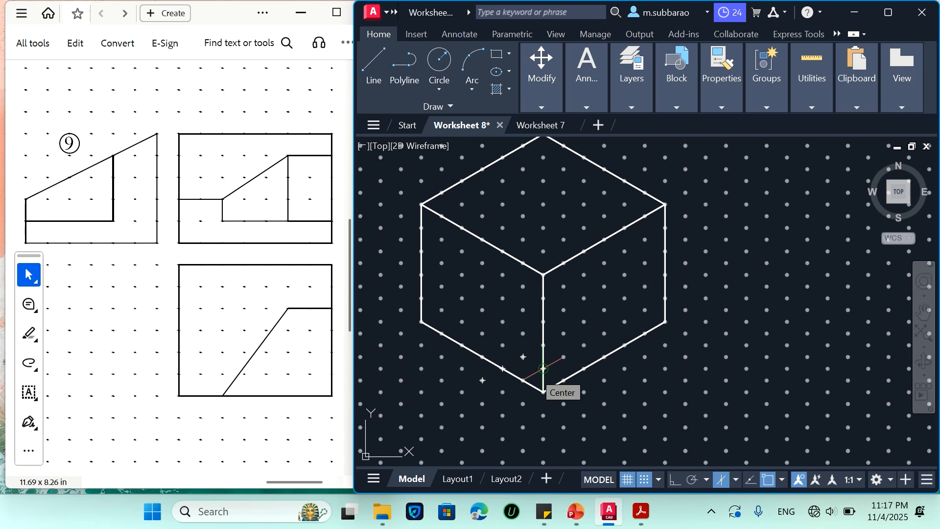
{"action": "left_click", "coordinate": [624, 322]}
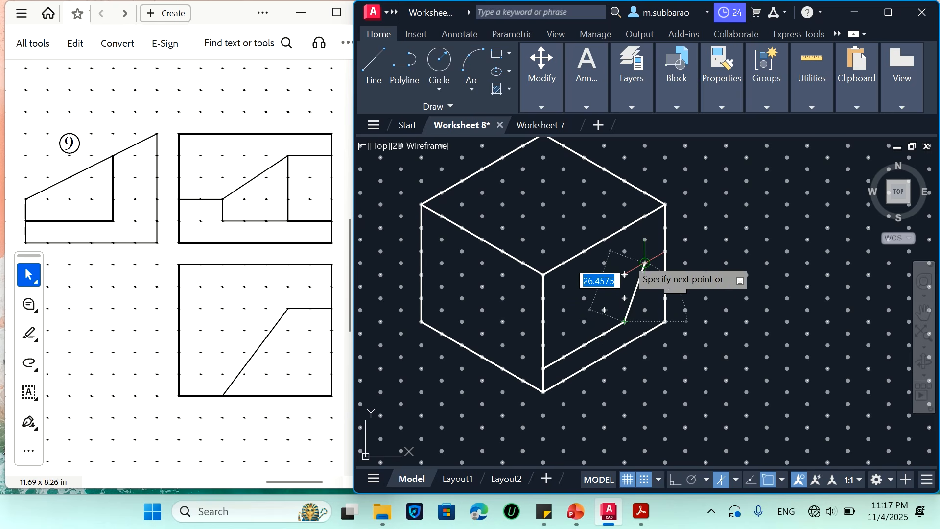
{"action": "left_click", "coordinate": [624, 251]}
{"action": "left_click", "coordinate": [665, 204]}
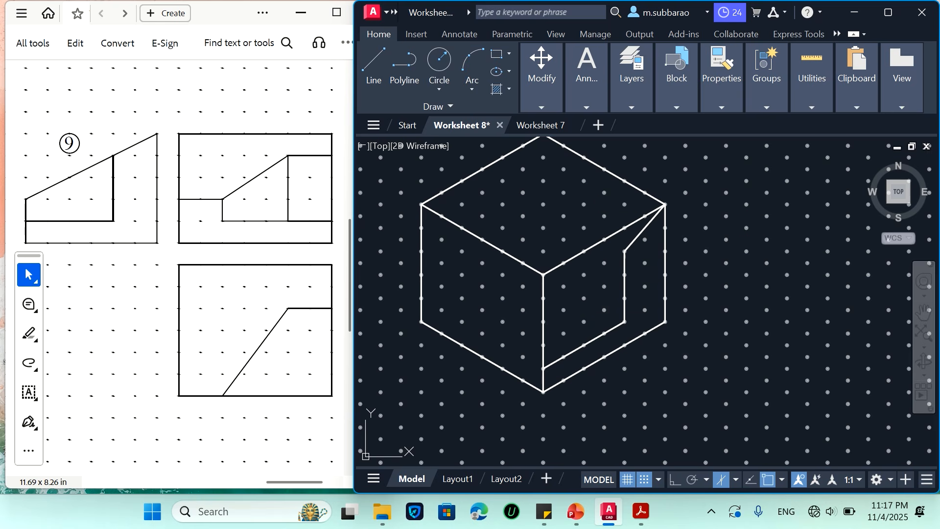
{"action": "key", "text": "Escape"}
On the left face, draw a stepped profile from 20 units up: 20 units along, 10 down, then parallel to the base to the front edge
{"action": "key", "text": "space"}
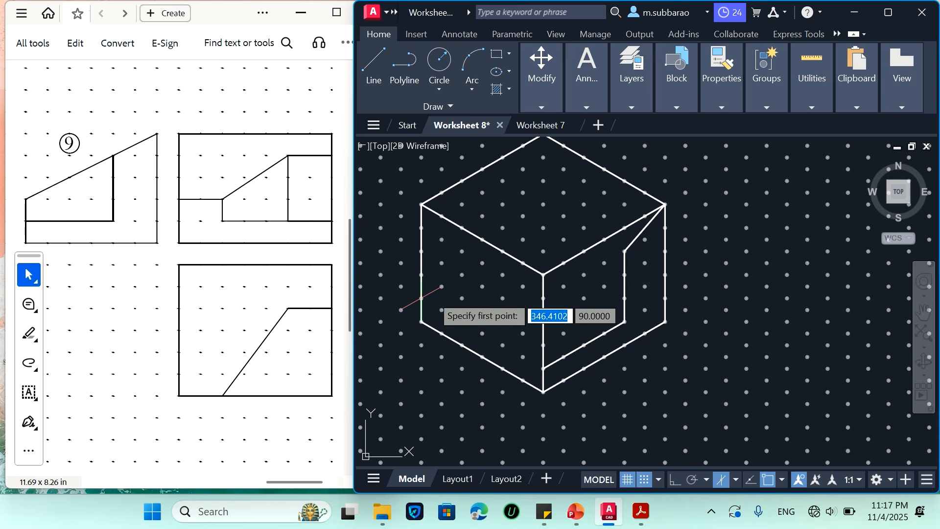
{"action": "left_click", "coordinate": [421, 274]}
{"action": "left_click", "coordinate": [461, 298]}
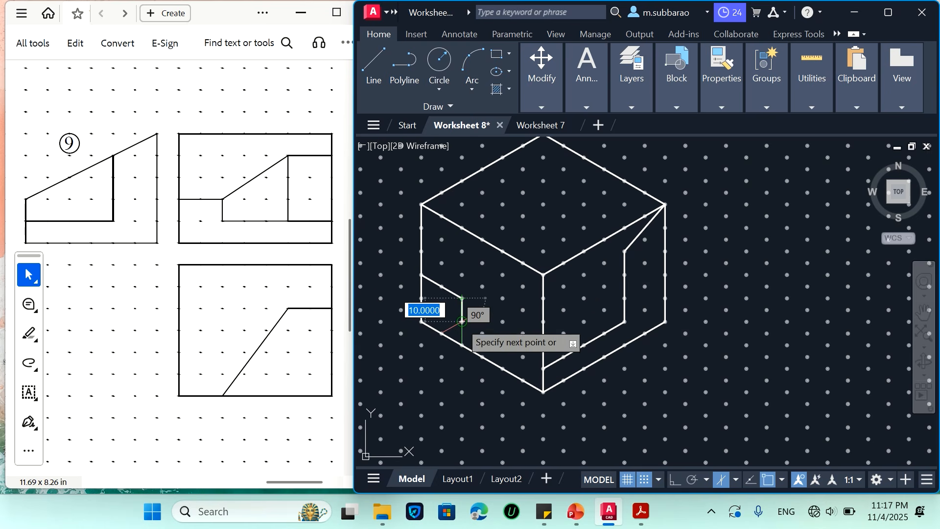
{"action": "left_click", "coordinate": [461, 322]}
{"action": "key", "text": "Escape"}
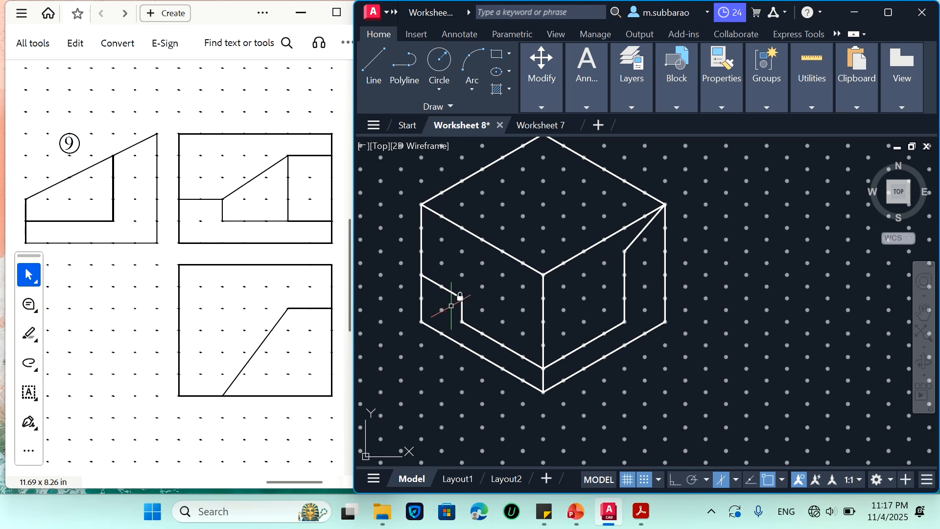
{"action": "type", "text": "l"}
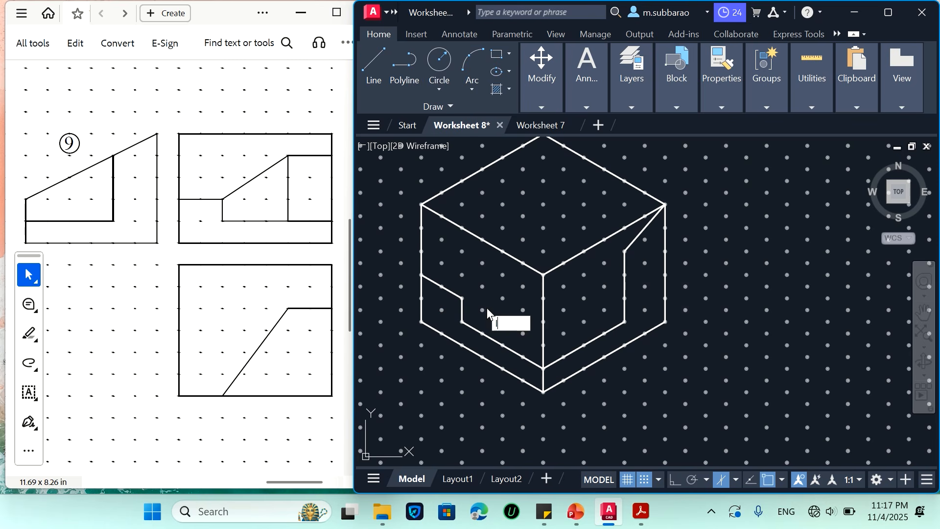
{"action": "key", "text": "Return"}
{"action": "left_click", "coordinate": [461, 297]}
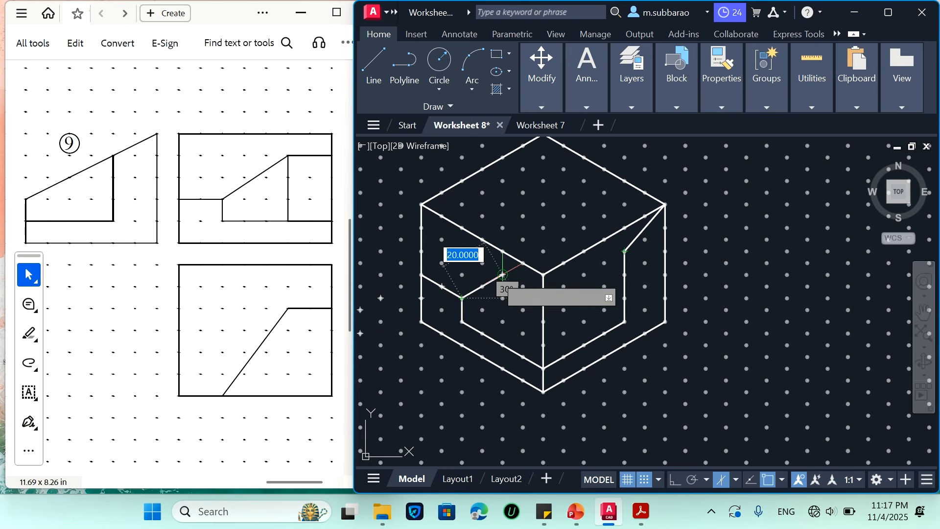
{"action": "key", "text": "Escape"}
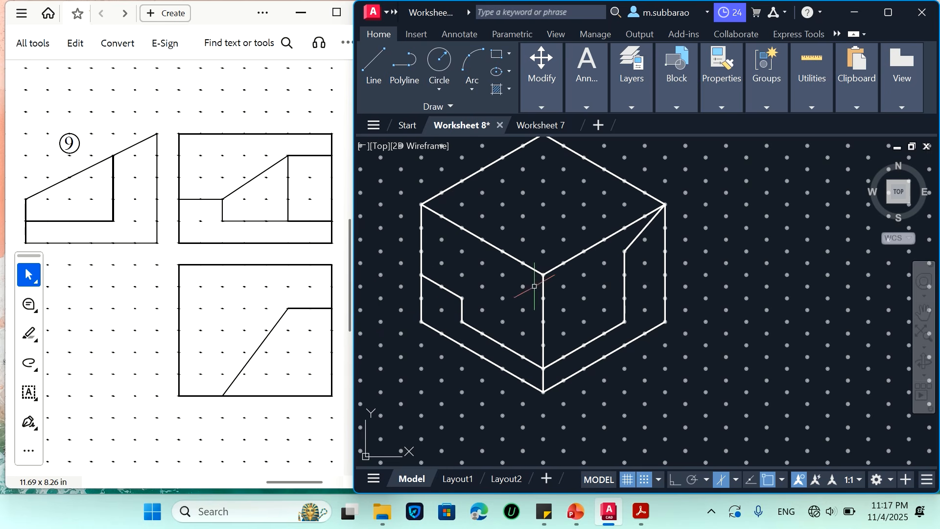
Draw a 20-unit edge back from the right profile's lower slope end, then a 30° line down to the left step's corner
{"action": "key", "text": "space"}
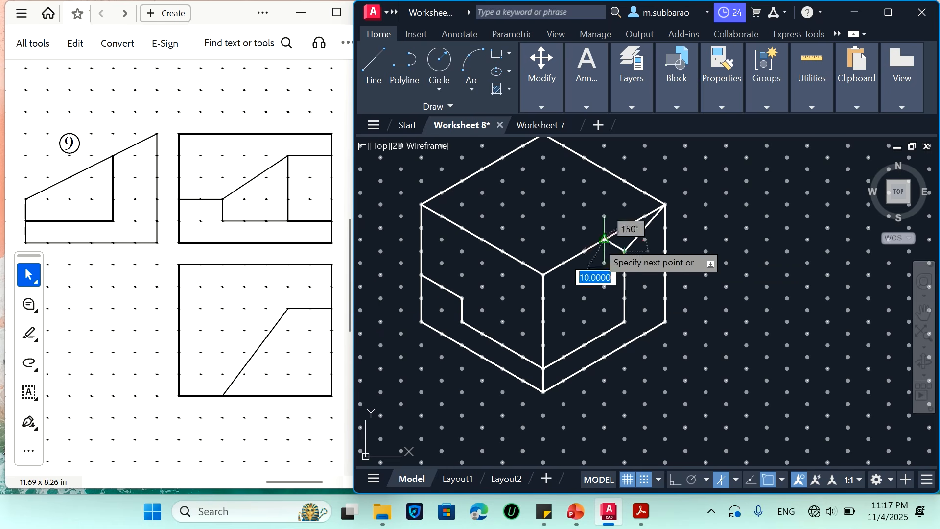
{"action": "left_click", "coordinate": [583, 228]}
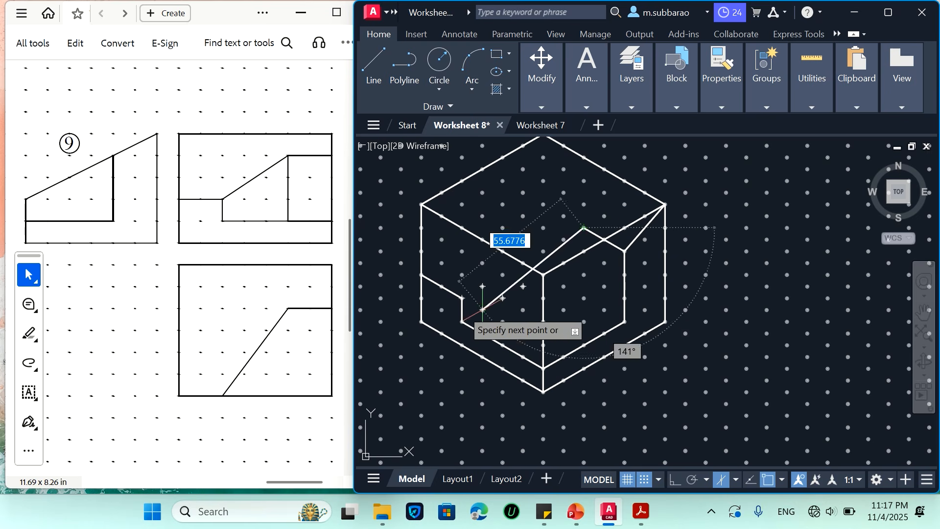
{"action": "left_click", "coordinate": [461, 297]}
{"action": "key", "text": "space"}
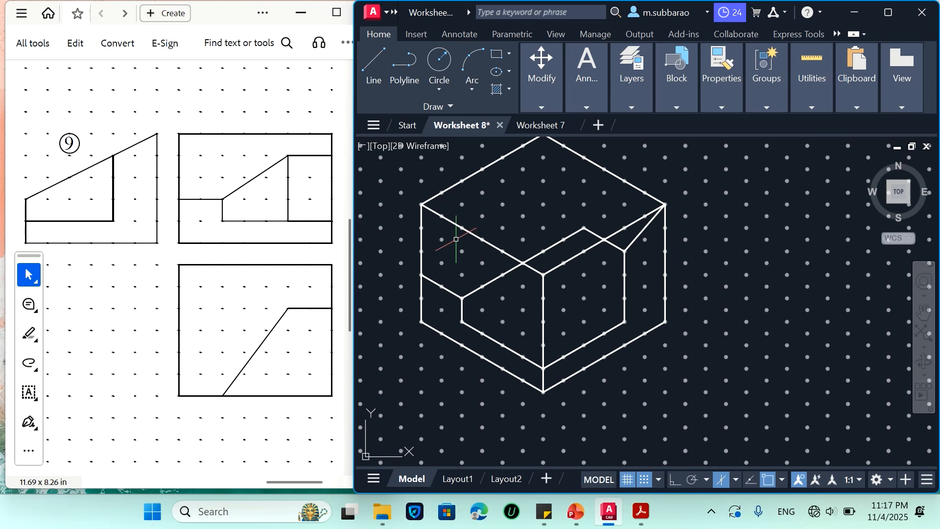
Erase the construction box's two upper front edges and its full front vertical edge
{"action": "left_click", "coordinate": [462, 226]}
{"action": "type", "text": "w"}
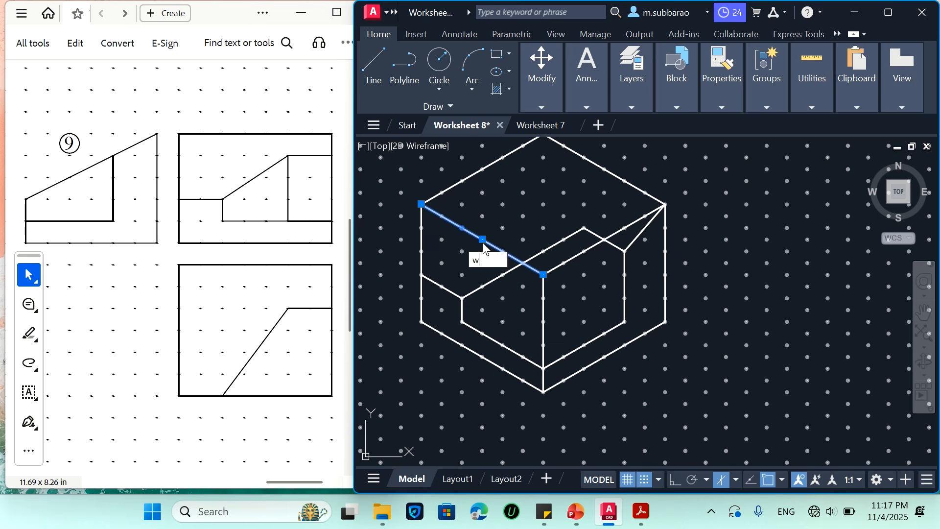
{"action": "key", "text": "BackSpace"}
{"action": "type", "text": "e"}
{"action": "key", "text": "Return"}
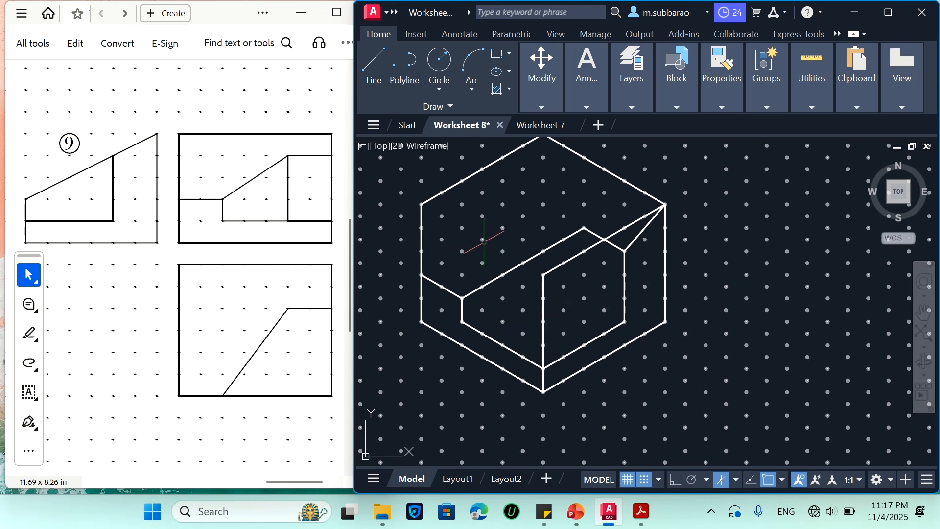
{"action": "left_click", "coordinate": [571, 258]}
{"action": "key", "text": "Delete"}
{"action": "left_click", "coordinate": [560, 279]}
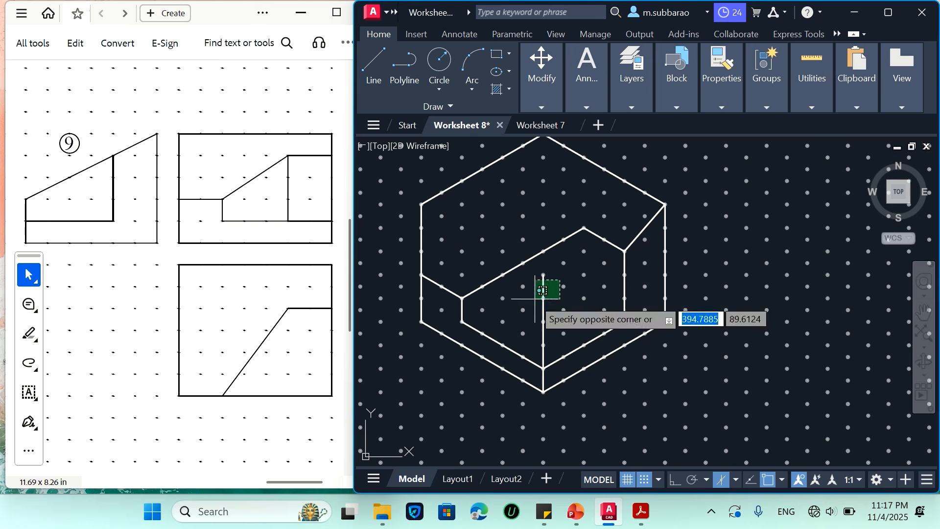
{"action": "left_click", "coordinate": [534, 299]}
{"action": "key", "text": "Delete"}
Draw a 10-unit vertical front edge from the step's lower front corner down to the base's front corner
{"action": "type", "text": "l"}
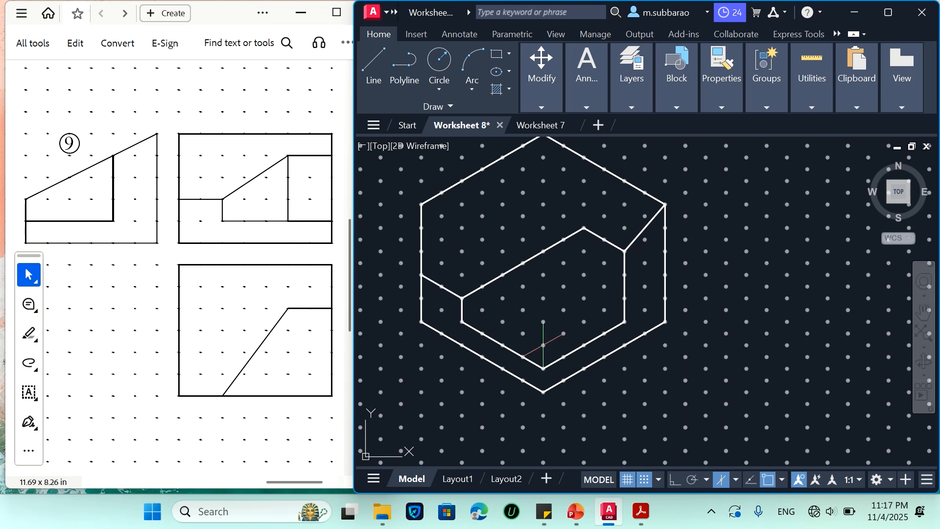
{"action": "key", "text": "Return"}
{"action": "left_click", "coordinate": [543, 368]}
{"action": "left_click", "coordinate": [543, 392]}
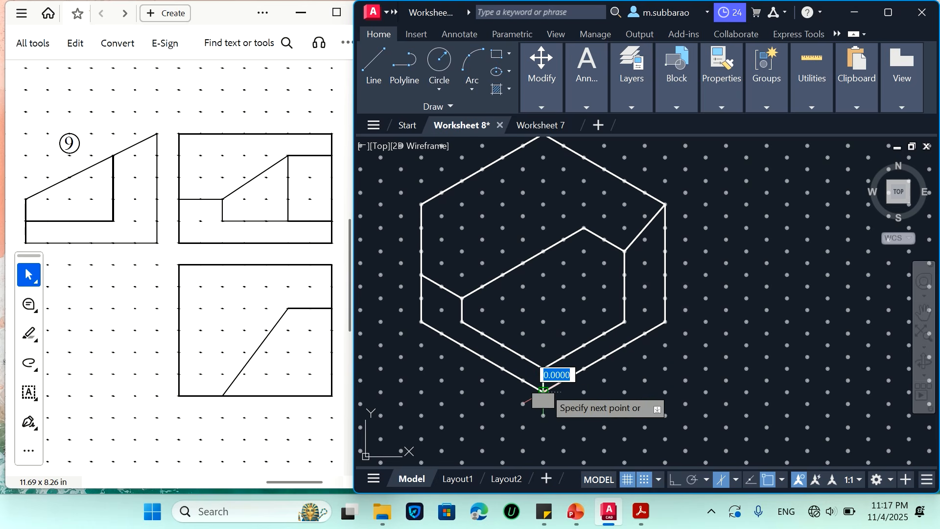
{"action": "key", "text": "Return"}
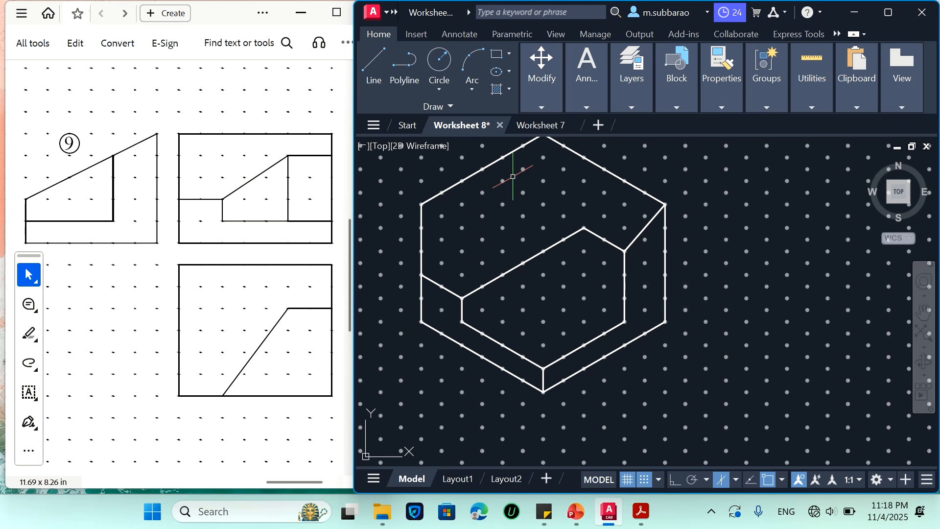
{"action": "type", "text": "l"}
{"action": "key", "text": "Return"}
{"action": "left_click", "coordinate": [421, 274]}
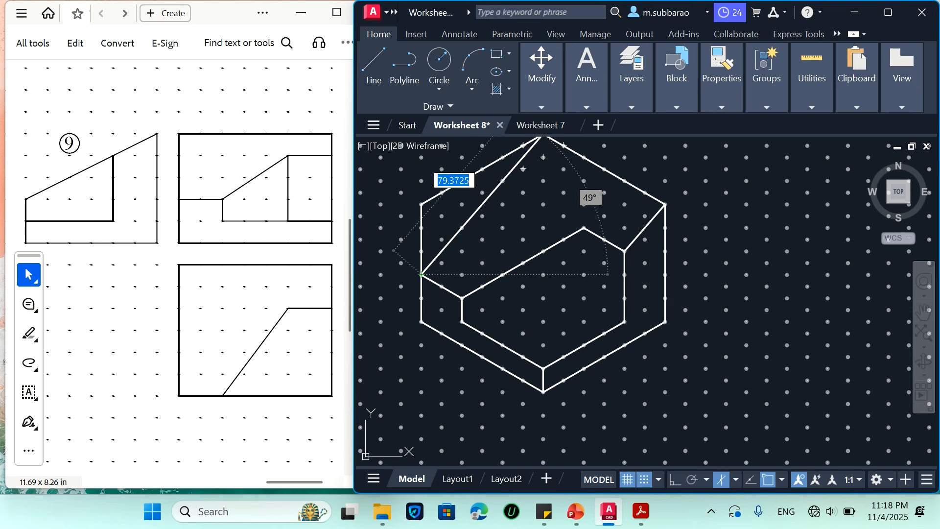
{"action": "key", "text": "Escape"}
Draw the sloping edge from the left step's outer upper corner to the construction box's topmost back corner
{"action": "scroll", "coordinate": [474, 318], "scroll_direction": "down", "scroll_amount": 3}
{"action": "scroll", "coordinate": [482, 319], "scroll_direction": "up", "scroll_amount": 3}
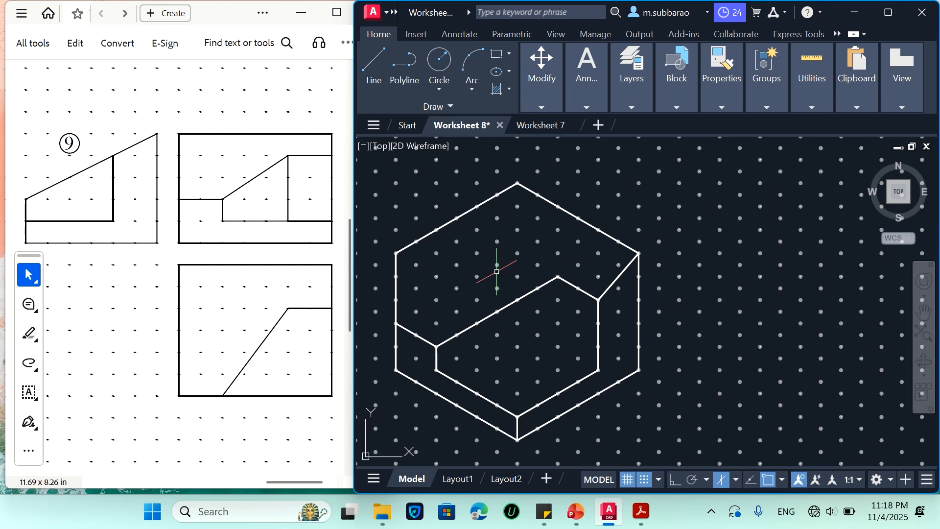
{"action": "key", "text": "Return"}
{"action": "left_click", "coordinate": [396, 323]}
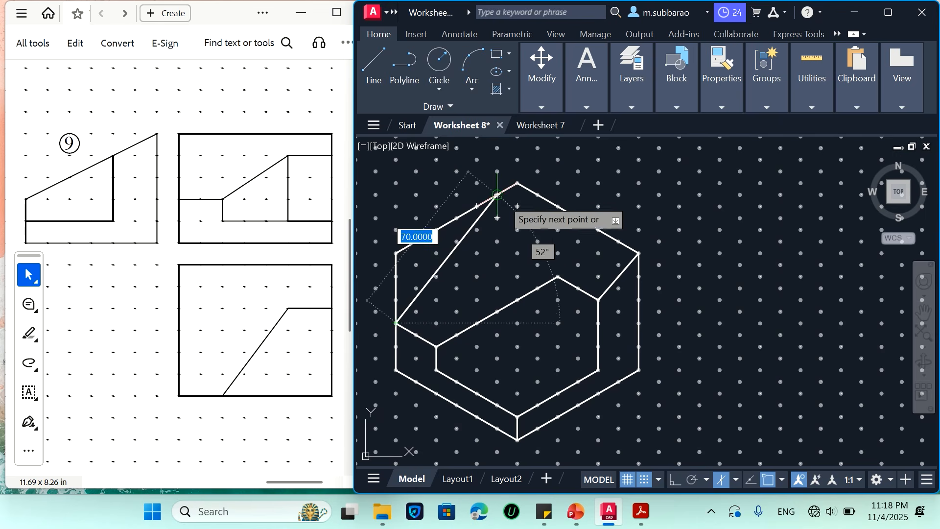
{"action": "left_click", "coordinate": [518, 182]}
{"action": "key", "text": "Escape"}
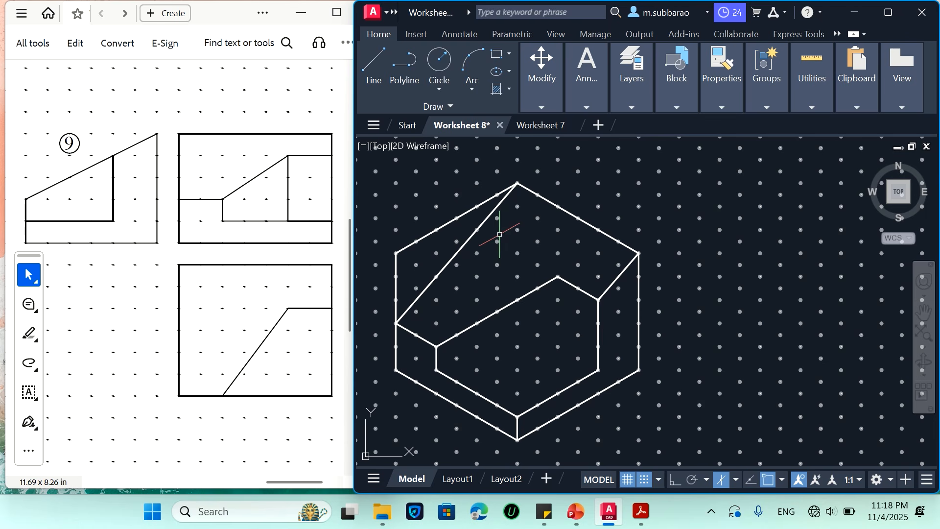
Erase the construction box's upper back-left edge and its full left vertical edge
{"action": "left_click", "coordinate": [425, 227]}
{"action": "left_click", "coordinate": [390, 263]}
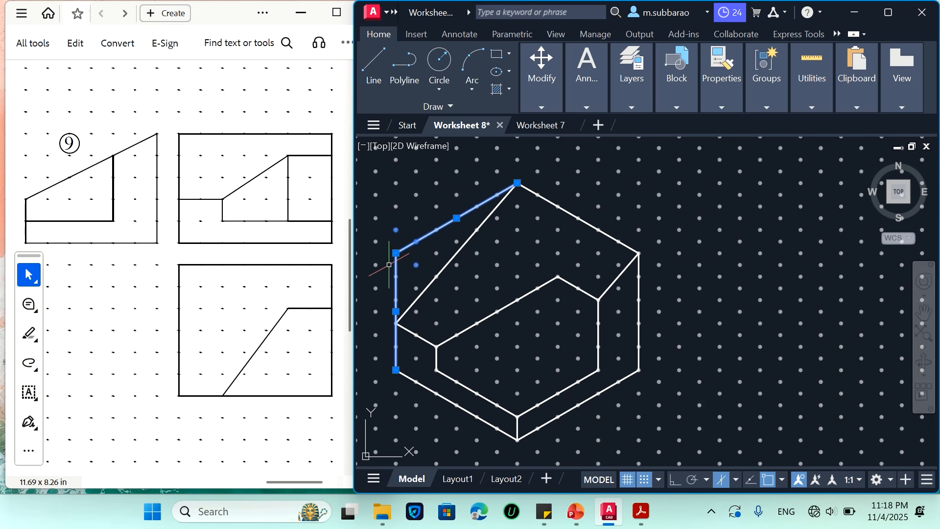
{"action": "key", "text": "Delete"}
Draw a 20-unit vertical left edge from the lower end of the slope down to the base's left corner
{"action": "type", "text": "l"}
{"action": "key", "text": "Return"}
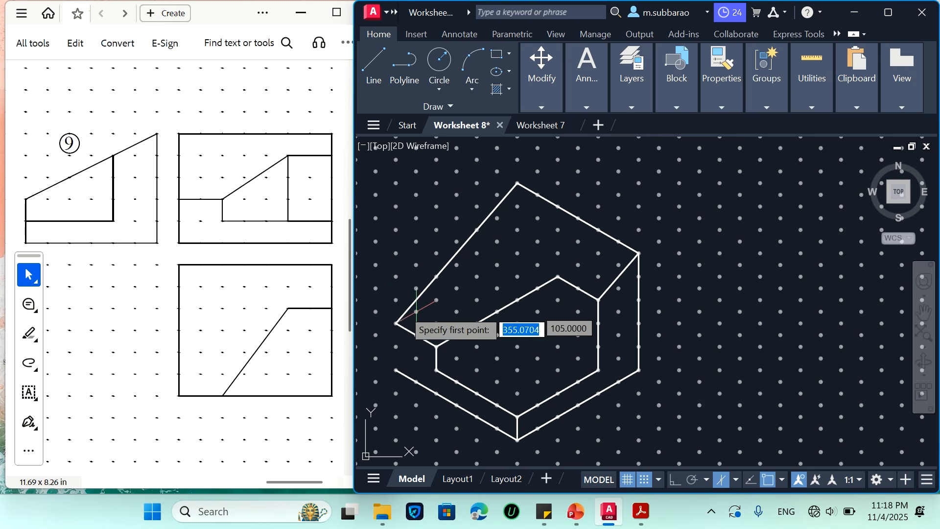
{"action": "left_click", "coordinate": [396, 323]}
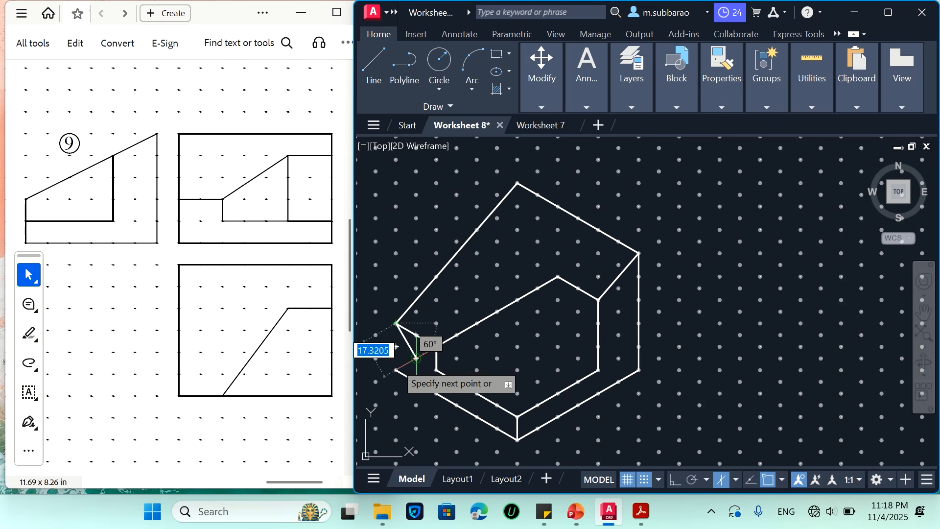
{"action": "left_click", "coordinate": [396, 371]}
{"action": "scroll", "coordinate": [535, 299], "scroll_direction": "down", "scroll_amount": 2}
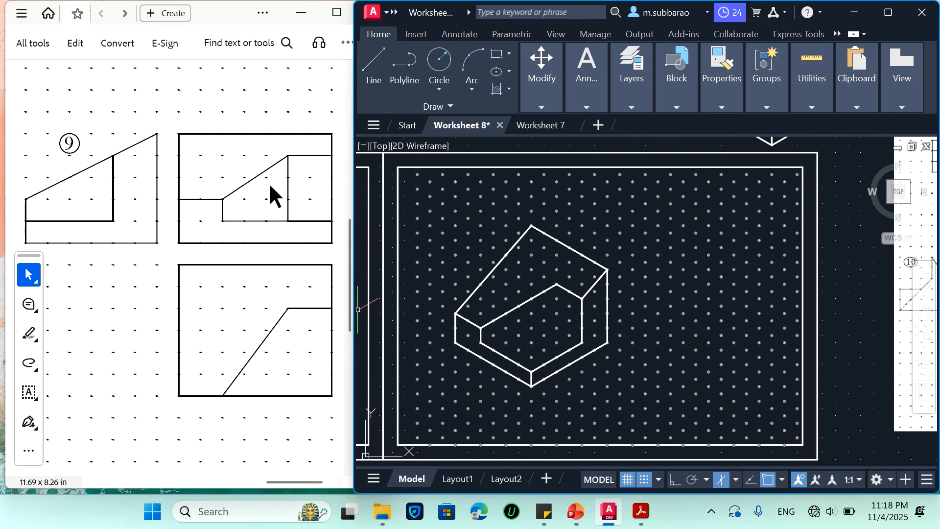
{"action": "scroll", "coordinate": [526, 315], "scroll_direction": "up", "scroll_amount": 2}
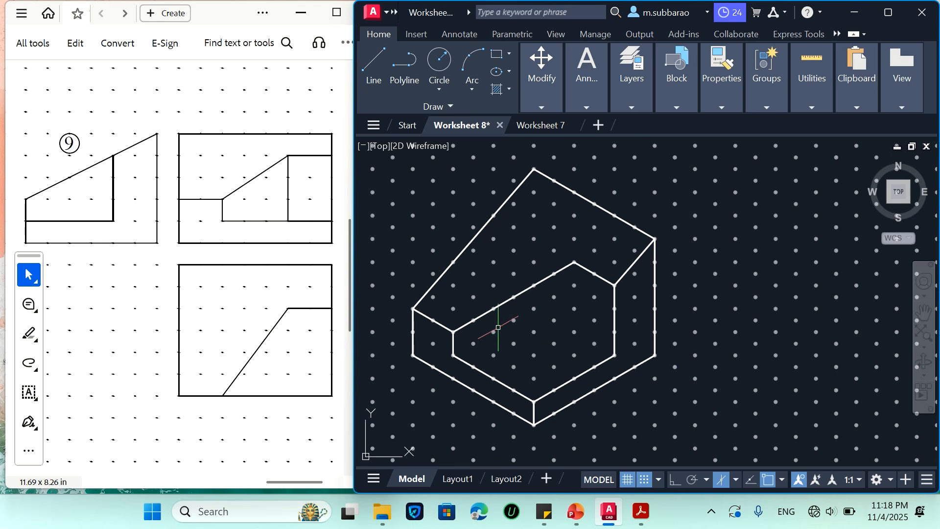
{"action": "key", "text": "Return"}
{"action": "left_click", "coordinate": [453, 355]}
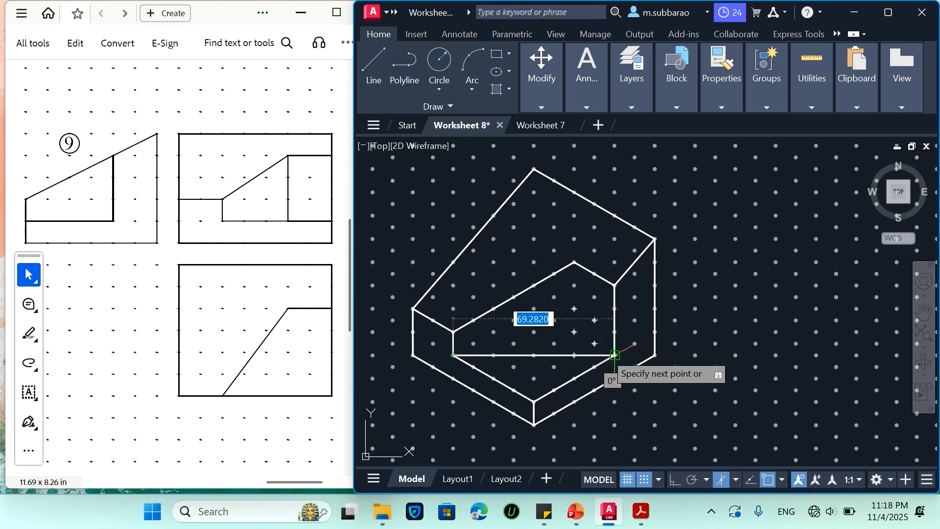
{"action": "key", "text": "Return"}
{"action": "key", "text": "Return"}
From the bottom of the right face's 30-unit inner vertical, draw a 20-unit edge back at 150°, then 30 units up to the slope's corner
{"action": "left_click", "coordinate": [614, 355]}
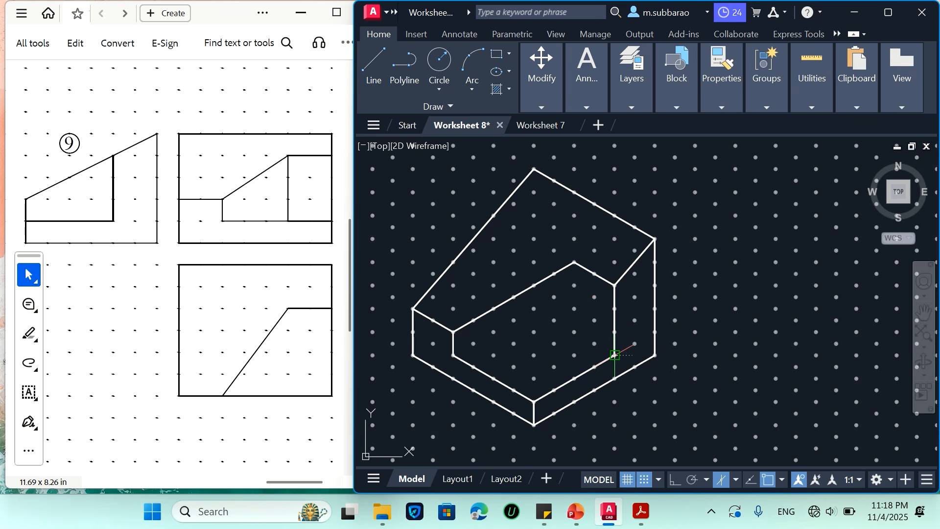
{"action": "left_click", "coordinate": [574, 332]}
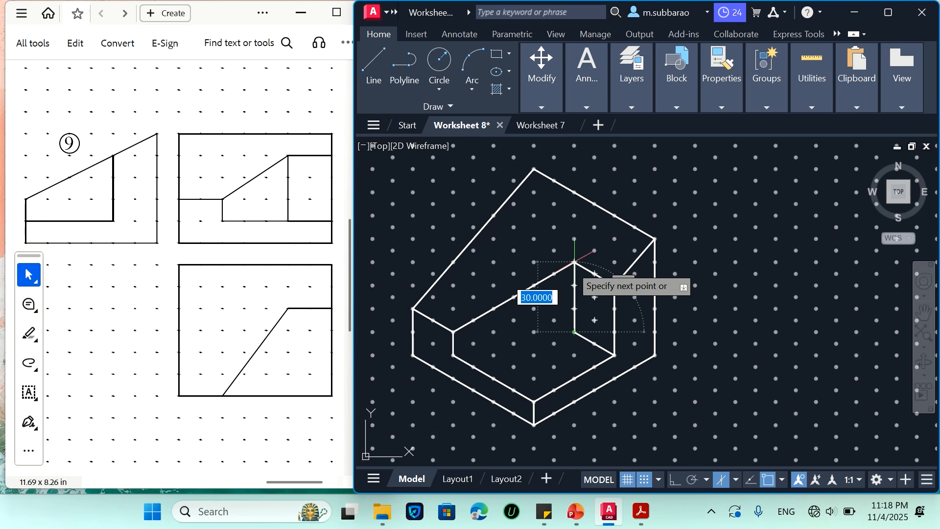
{"action": "left_click", "coordinate": [575, 262]}
{"action": "key", "text": "Return"}
{"action": "key", "text": "Return"}
Draw a line from the recess's inner bottom corner to the bottom of the left step's 10-unit vertical edge
{"action": "left_click", "coordinate": [575, 332]}
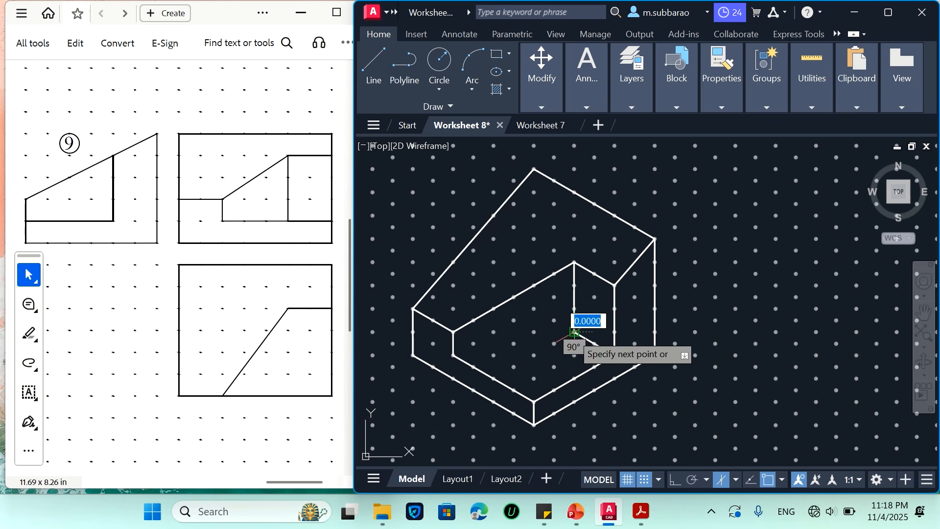
{"action": "left_click", "coordinate": [468, 351]}
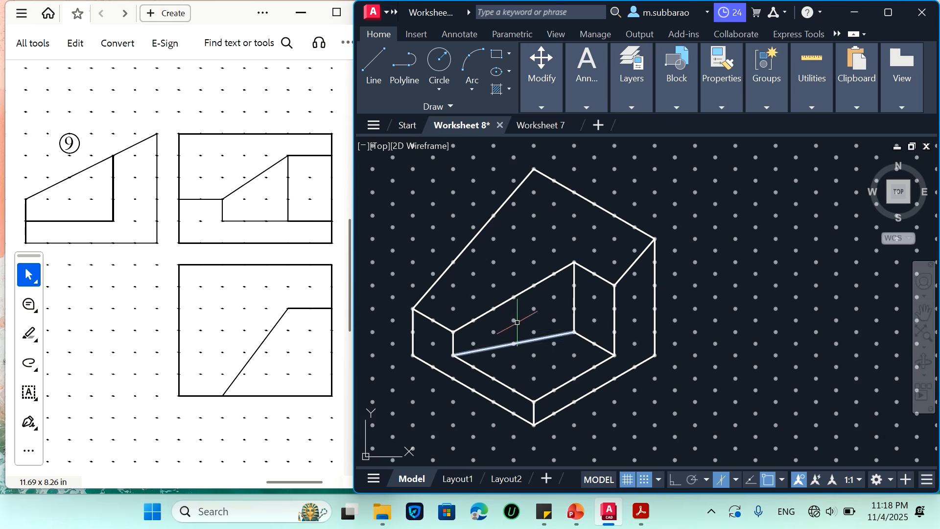
{"action": "key", "text": "Return"}
{"action": "scroll", "coordinate": [624, 264], "scroll_direction": "down", "scroll_amount": 2}
{"action": "scroll", "coordinate": [642, 308], "scroll_direction": "up", "scroll_amount": 4}
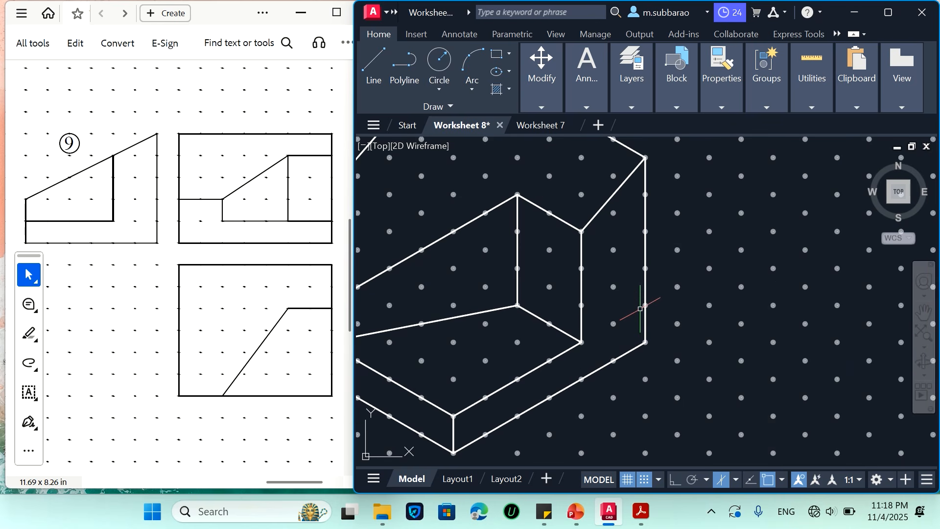
{"action": "scroll", "coordinate": [642, 308], "scroll_direction": "down", "scroll_amount": 2}
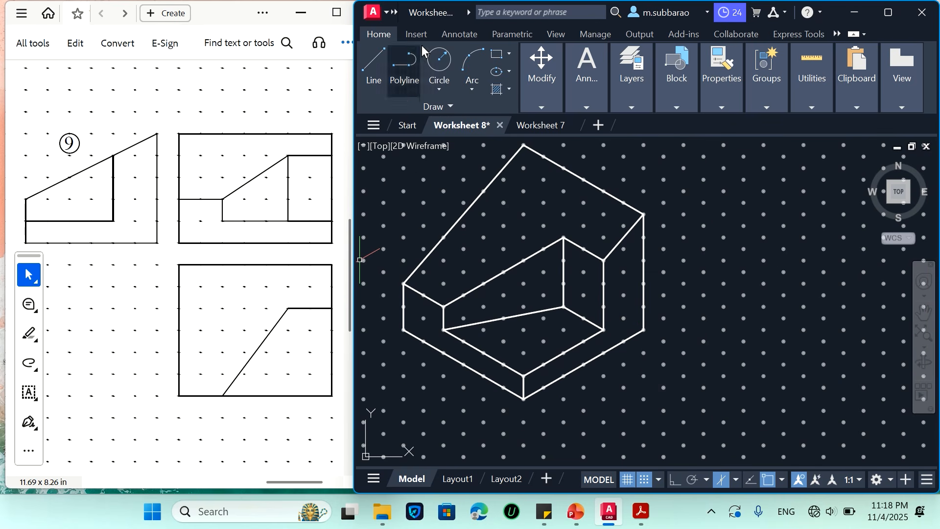